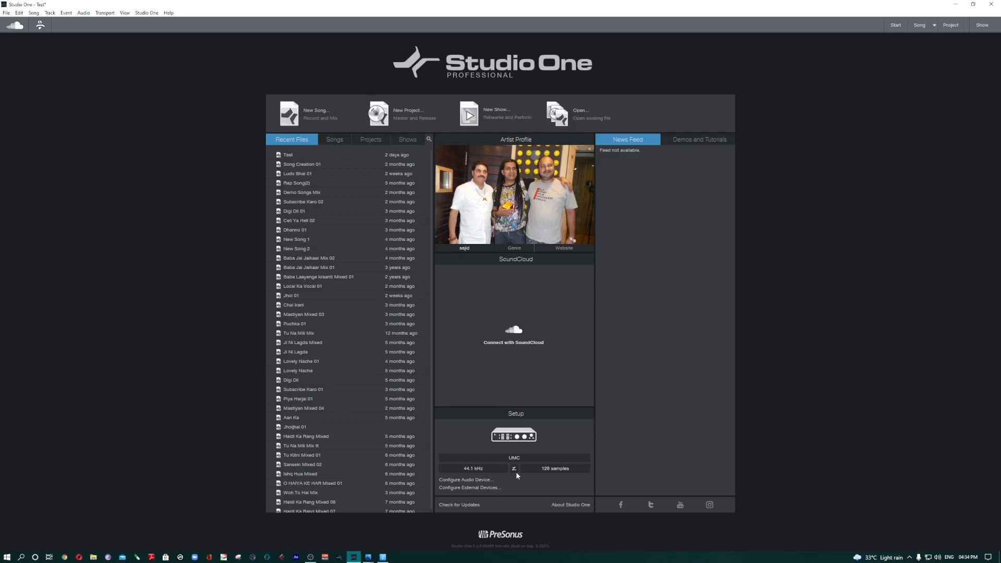
Step: Open the audio device setup from the start page, then enlarge and reposition the Options dialog
left_click(523, 438)
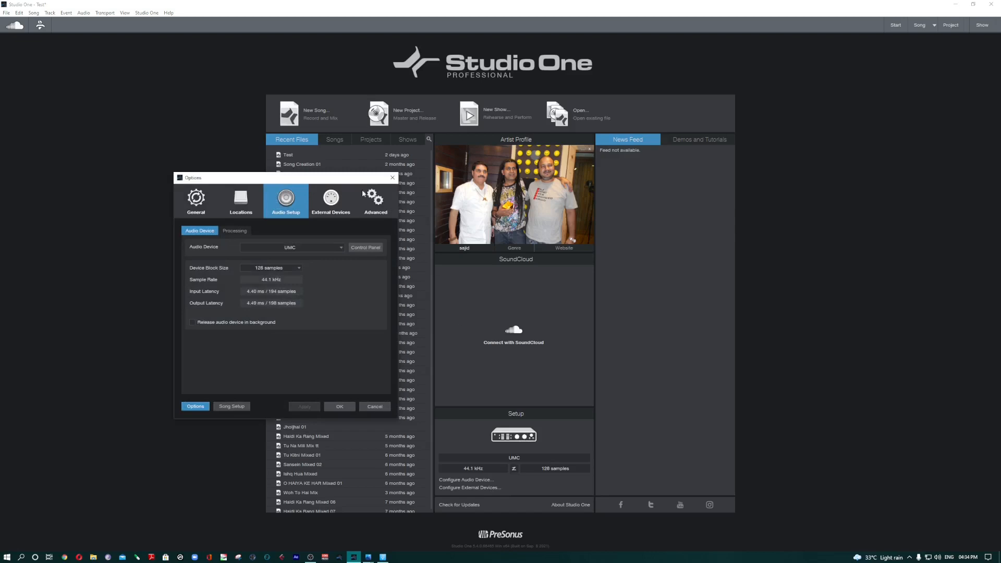
left_click_drag(325, 181, 177, 172)
left_click_drag(286, 412, 308, 478)
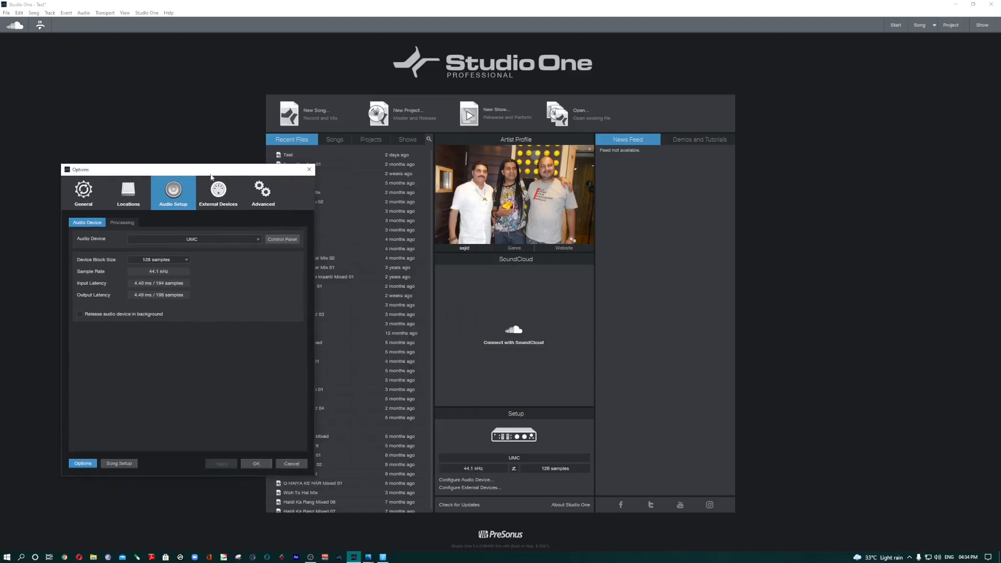
left_click_drag(208, 170, 260, 200)
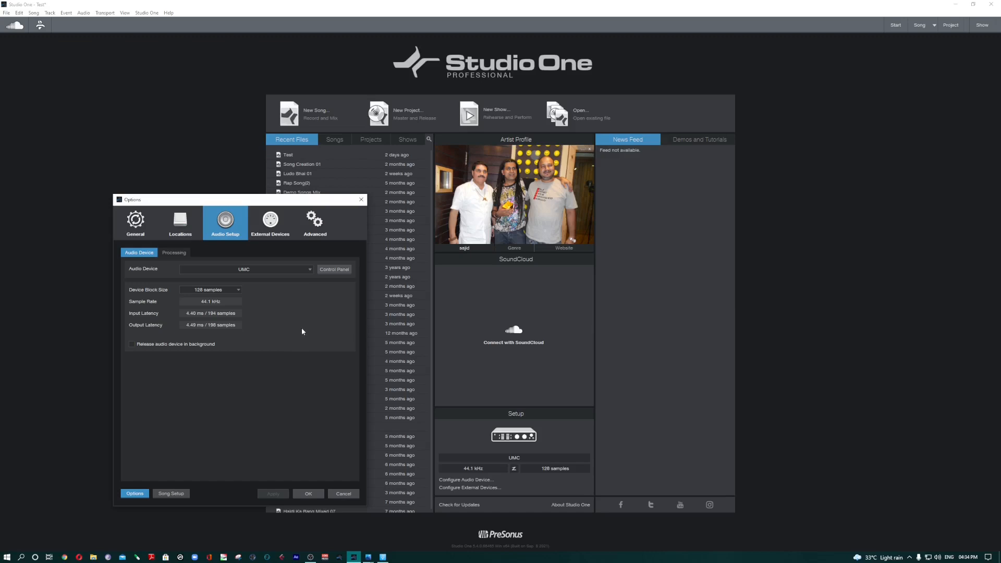
Step: Choose UMC as the audio device after reviewing the available devices
left_click(286, 270)
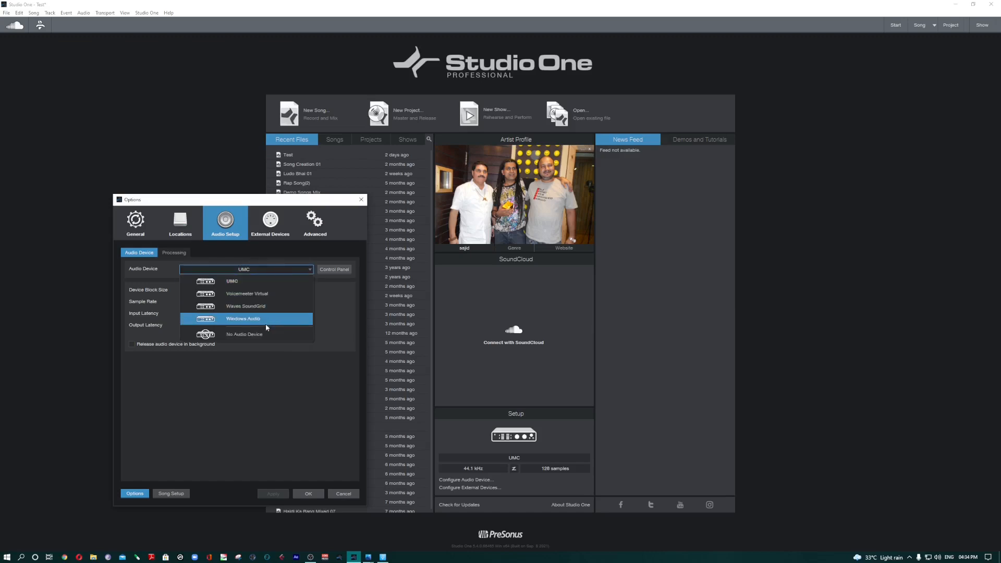
left_click(342, 495)
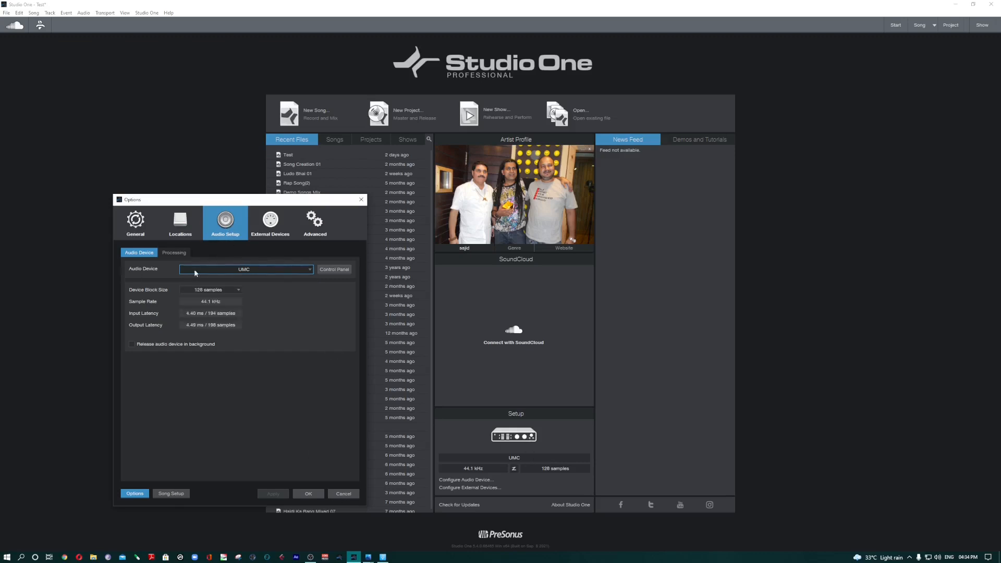
left_click(281, 270)
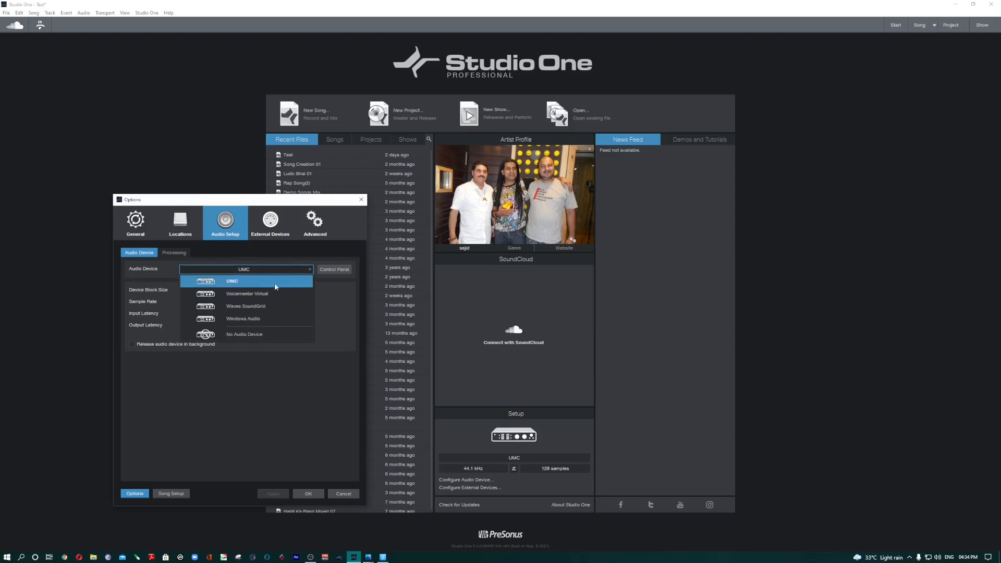
left_click(230, 284)
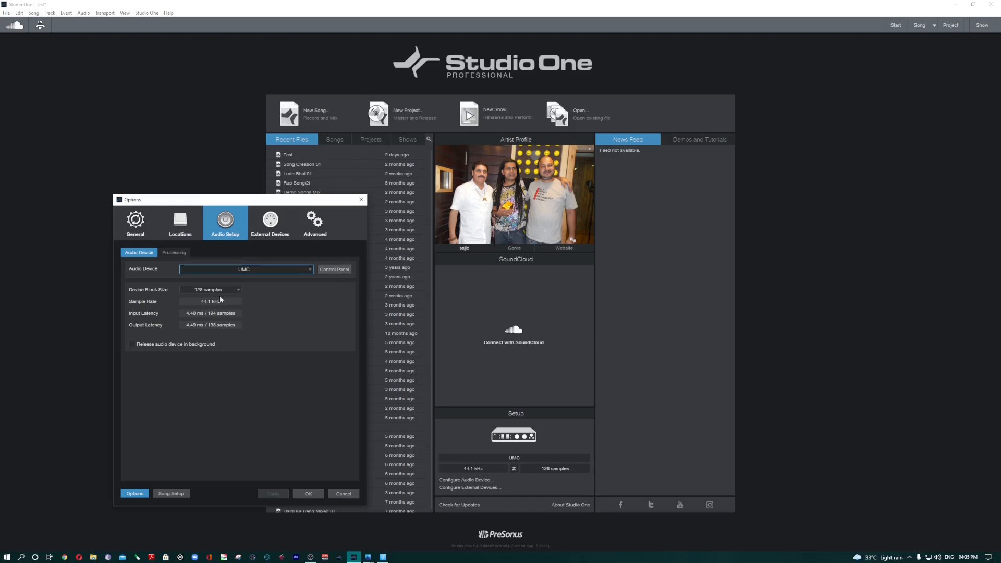
Step: Check the UMC driver's buffer settings and set the device block size to 256 samples
left_click(348, 269)
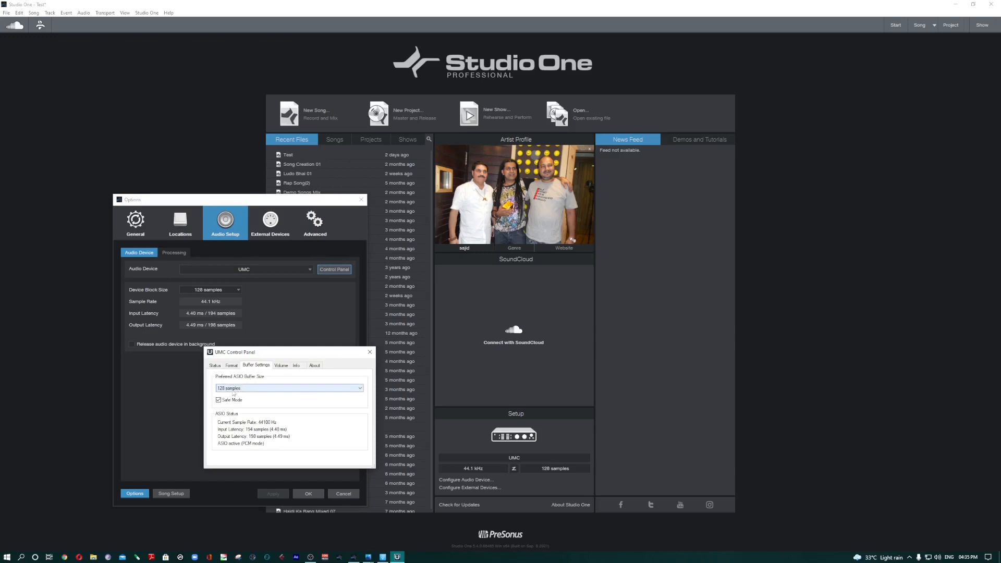
left_click(202, 295)
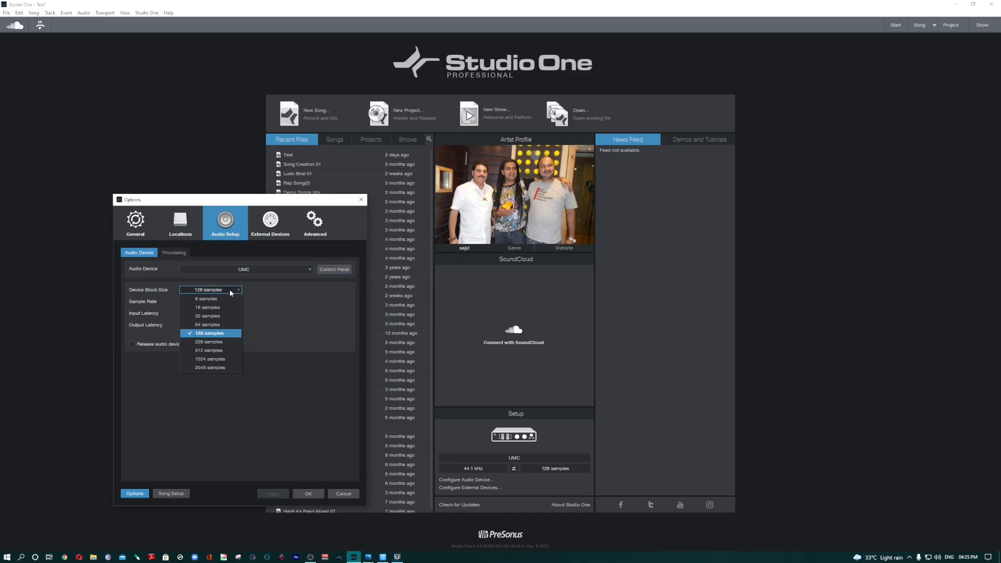
left_click(214, 344)
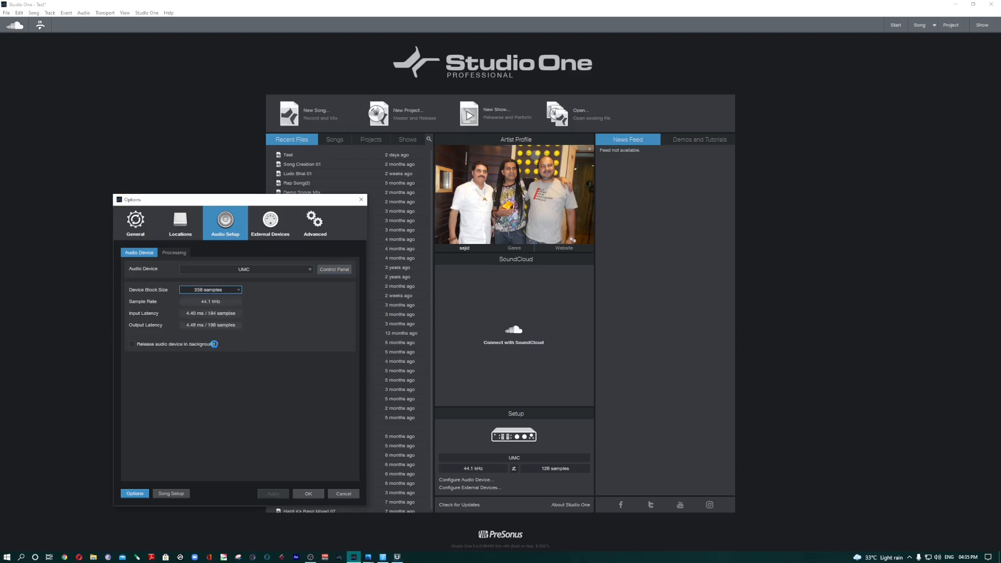
Step: Set the preferred ASIO buffer size to 128 samples in the UMC driver's own settings and close them
left_click(330, 271)
left_click(264, 388)
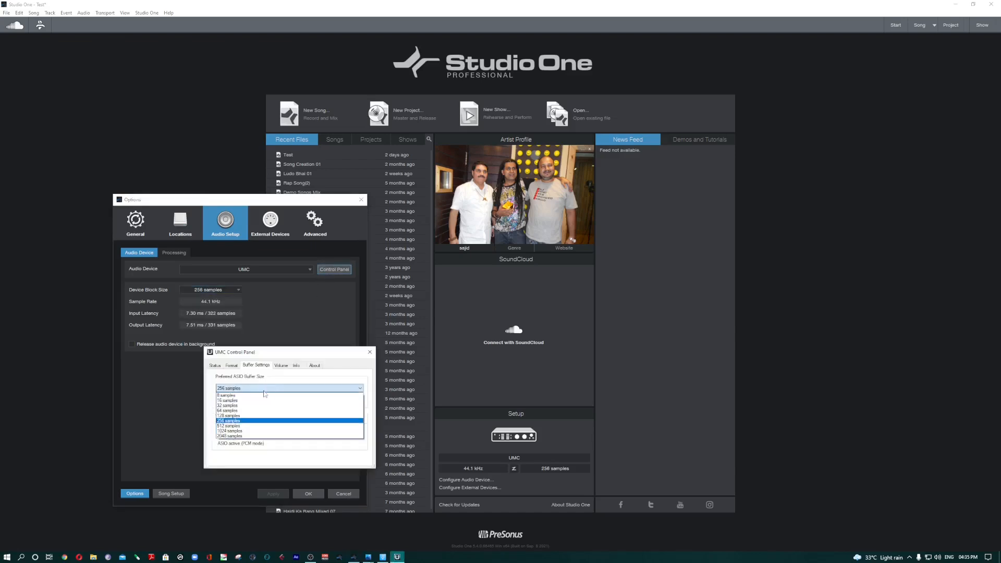
left_click(263, 416)
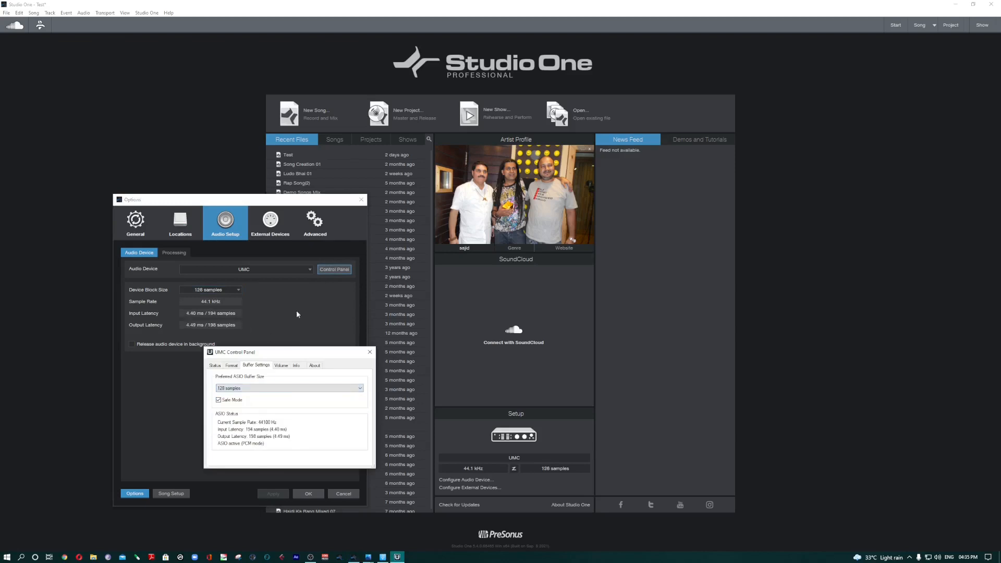
left_click(369, 352)
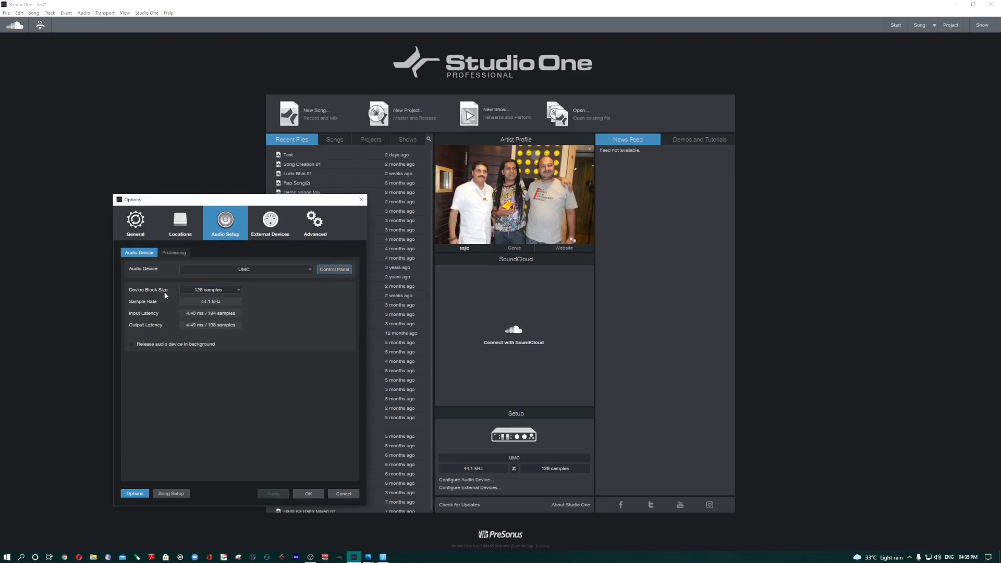
Step: Review the available device block sizes without picking a different one
left_click(335, 270)
left_click(228, 290)
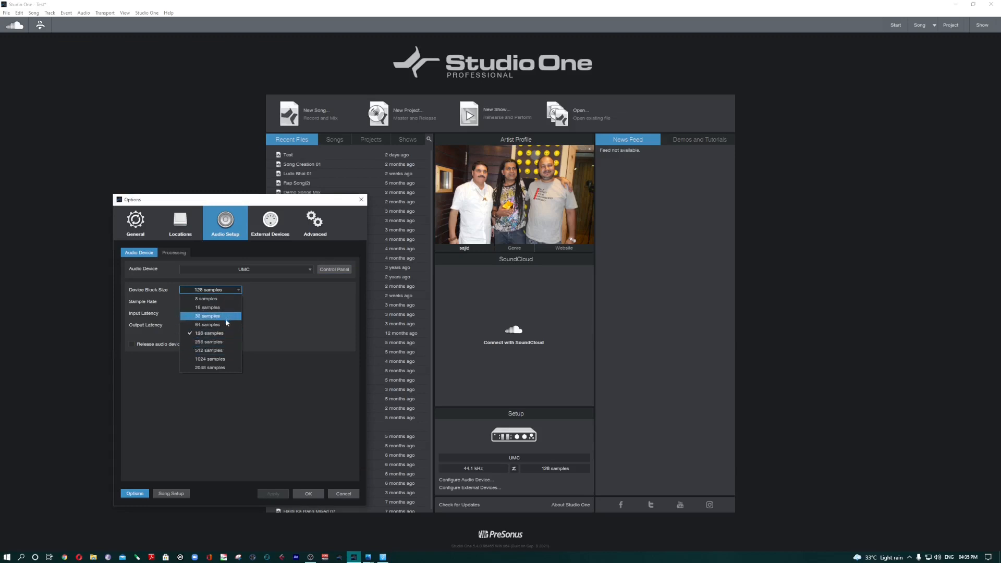
left_click(320, 365)
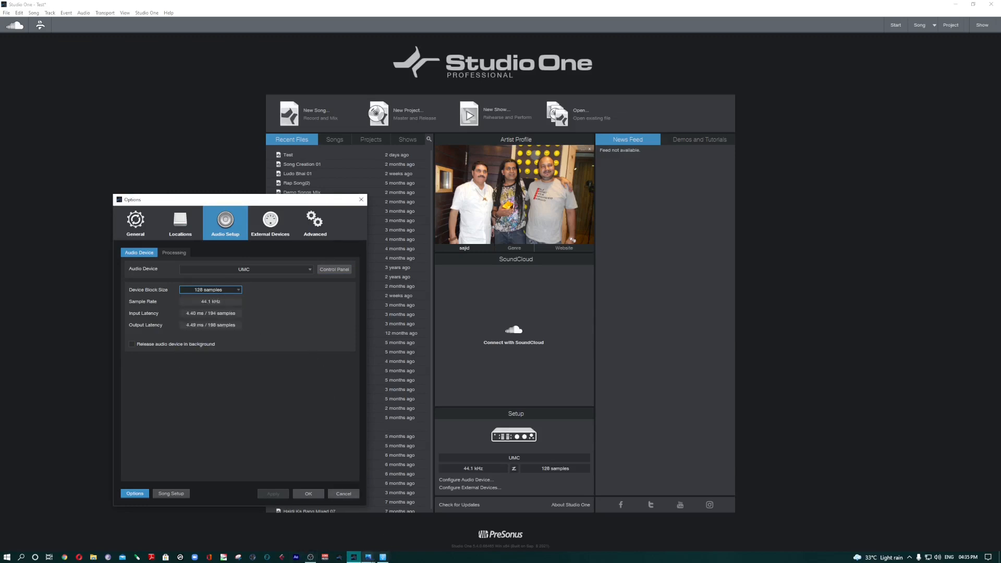
Step: Switch to Photos to examine the UMC204HD's front and rear panel pictures, and return to Studio One
left_click(368, 557)
left_click(325, 514)
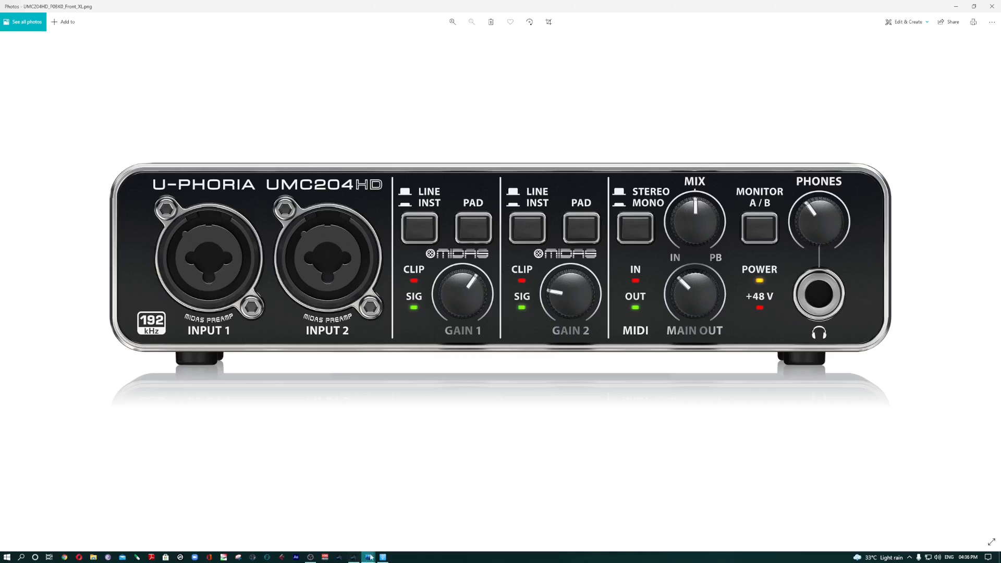
mouse_move(370, 557)
left_click(412, 512)
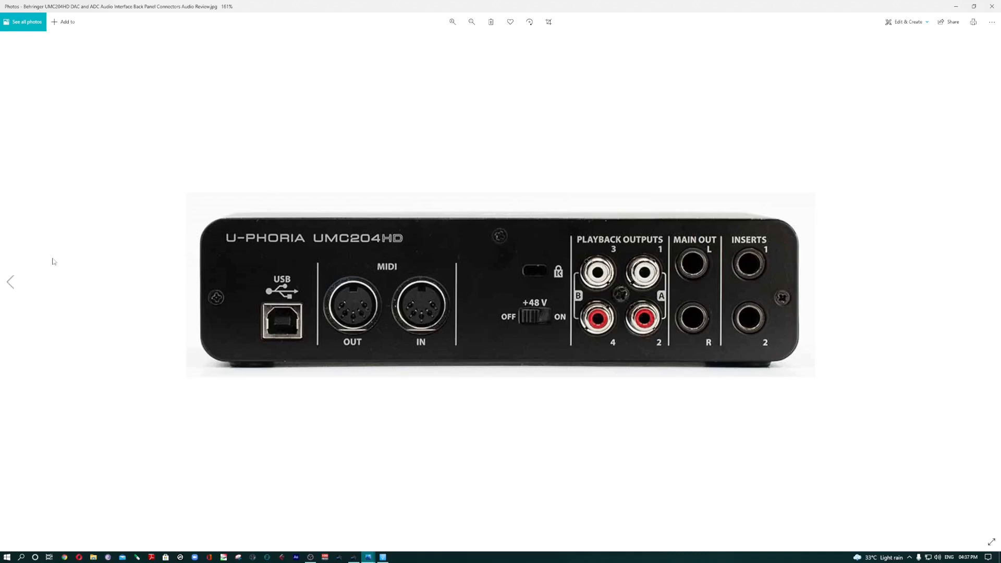
left_click(354, 558)
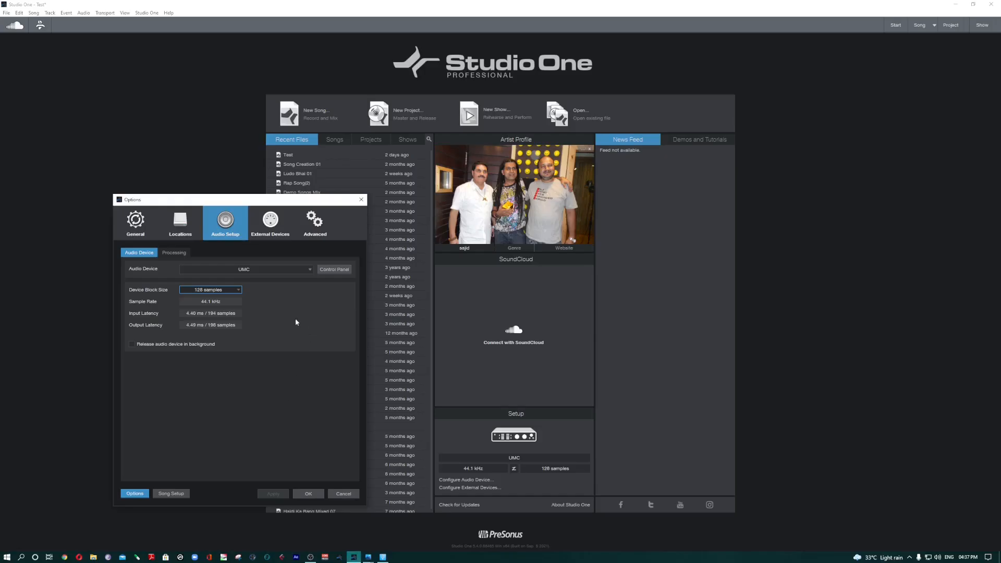
Step: Pick 128 samples as the device block size
left_click(231, 291)
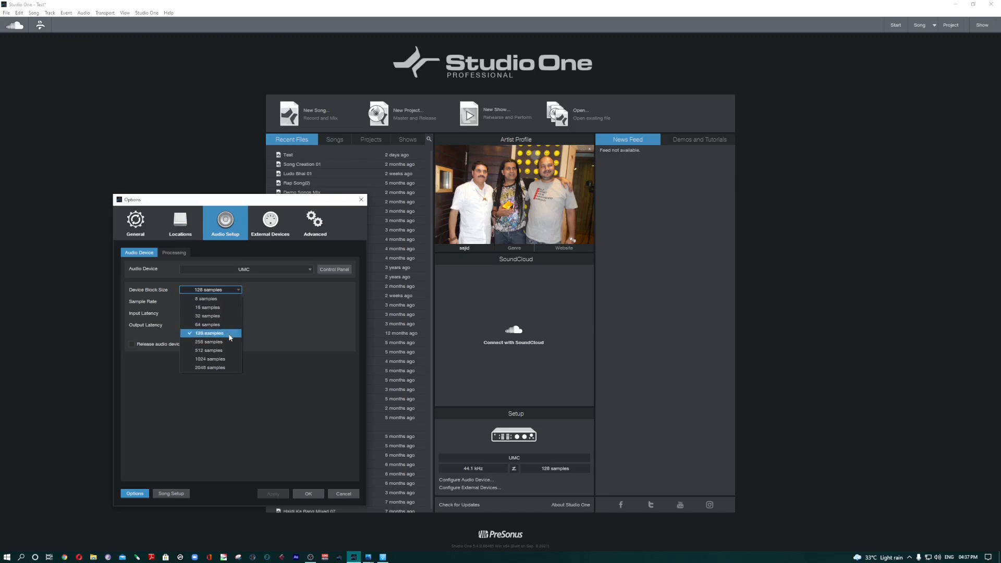
left_click(212, 335)
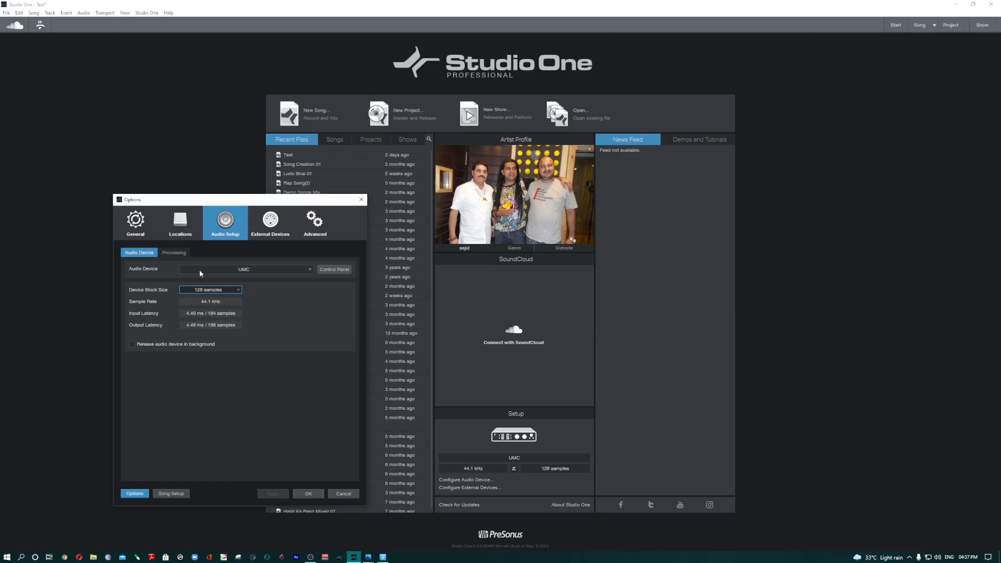
Step: Revisit the rear and front panel pictures of the UMC204HD in Photos to examine its connectors, and return to Studio One
mouse_move(368, 557)
left_click(411, 485)
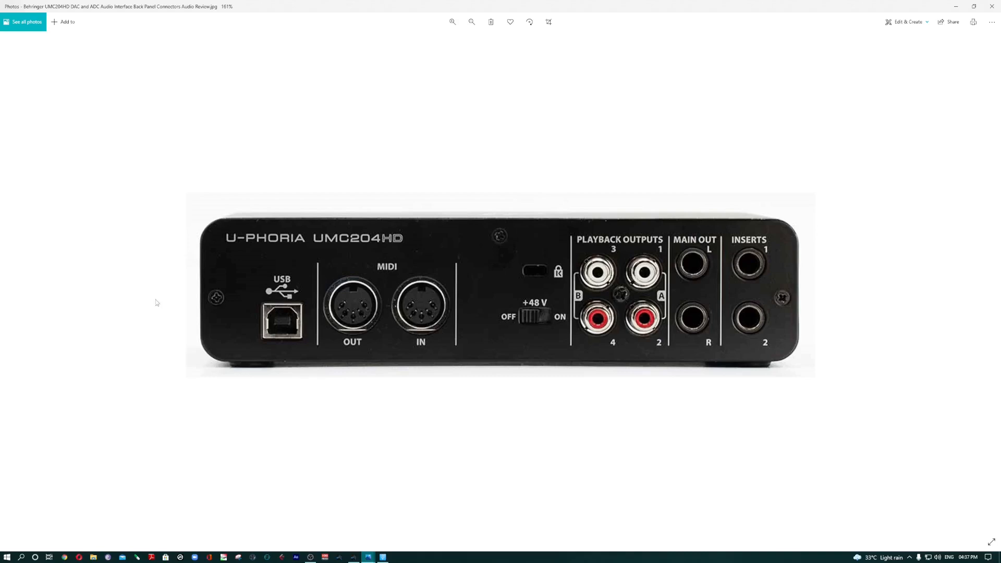
key("Right")
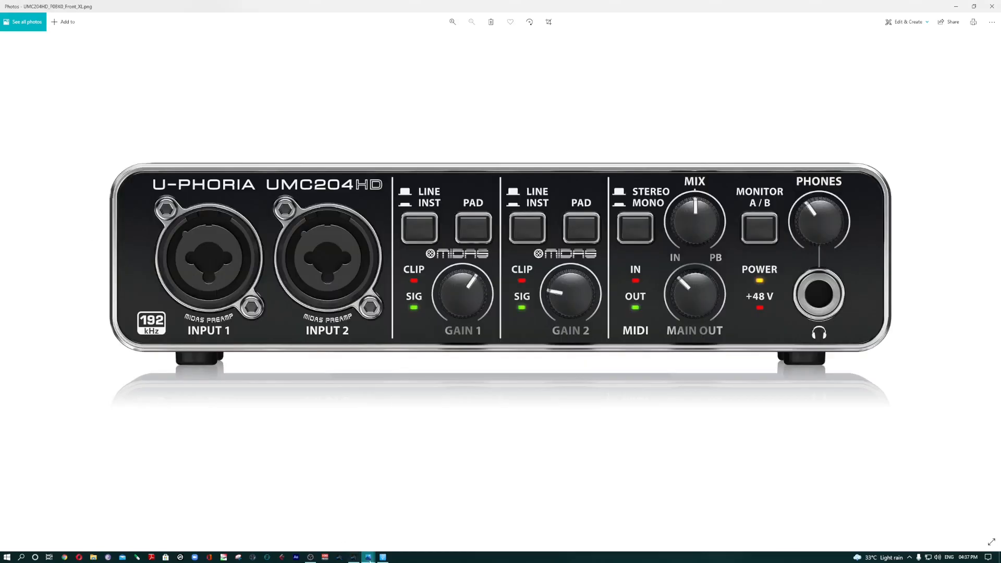
mouse_move(369, 557)
left_click(413, 512)
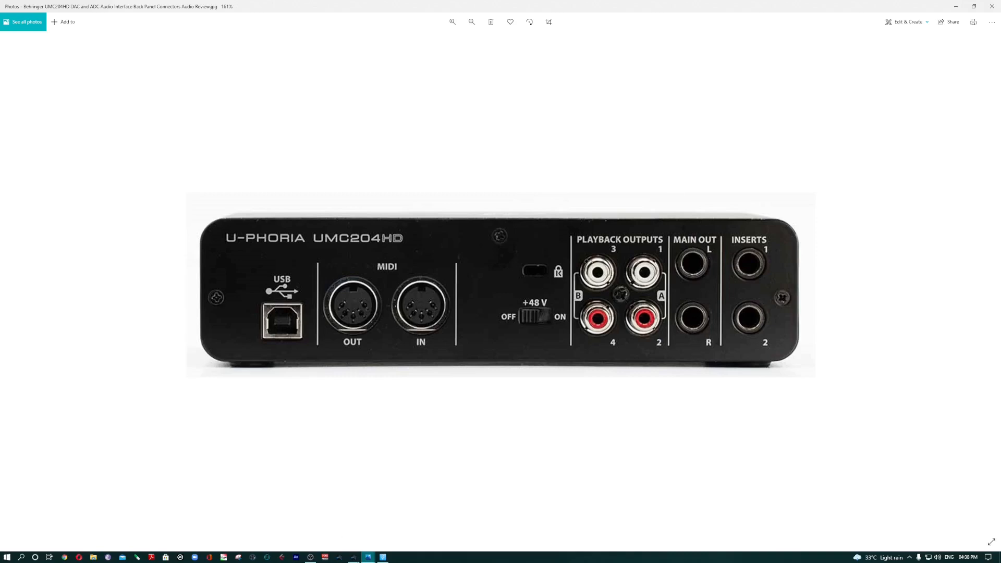
left_click(354, 557)
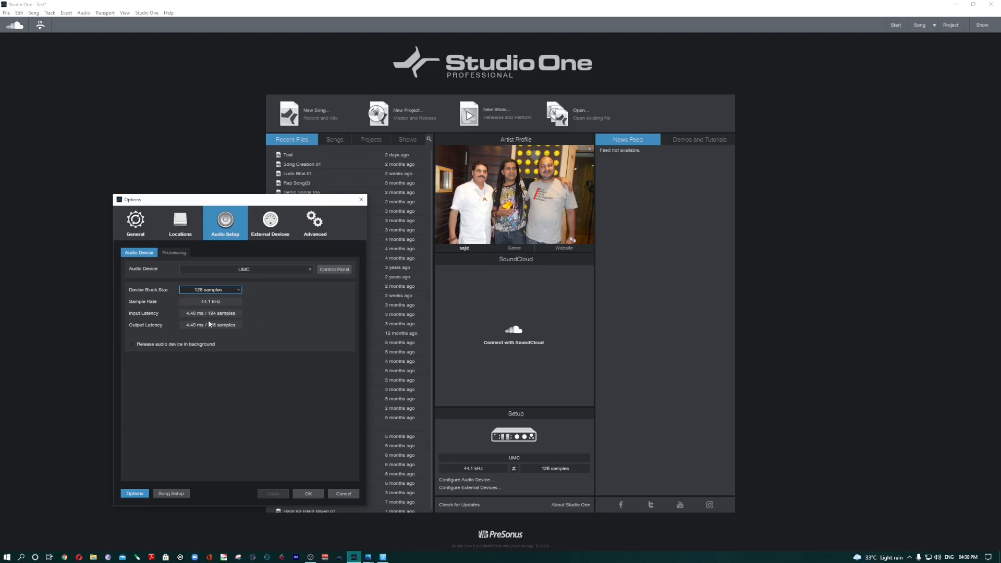
Step: Review the block size choices and select 128 samples again for the UMC device
left_click(214, 291)
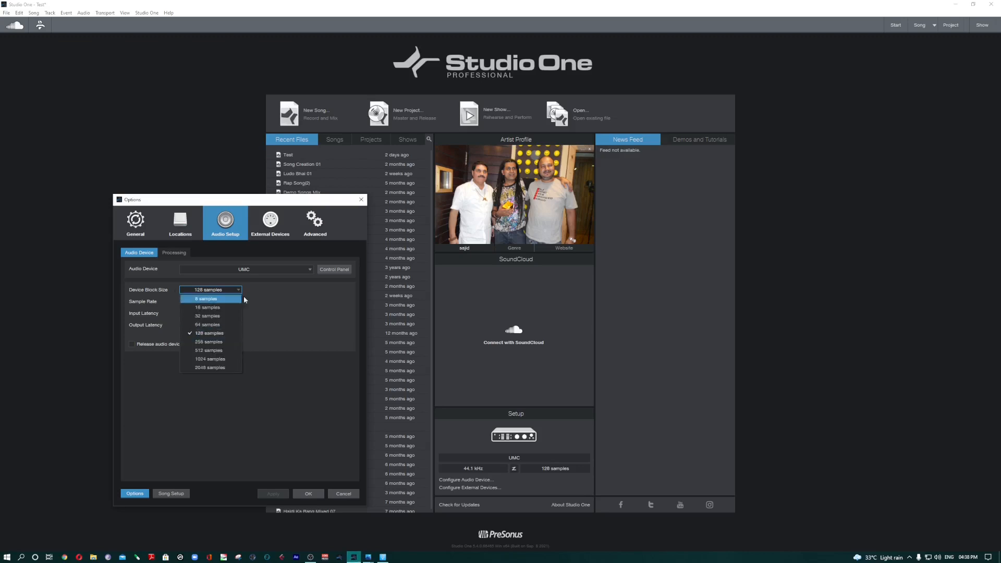
left_click(280, 306)
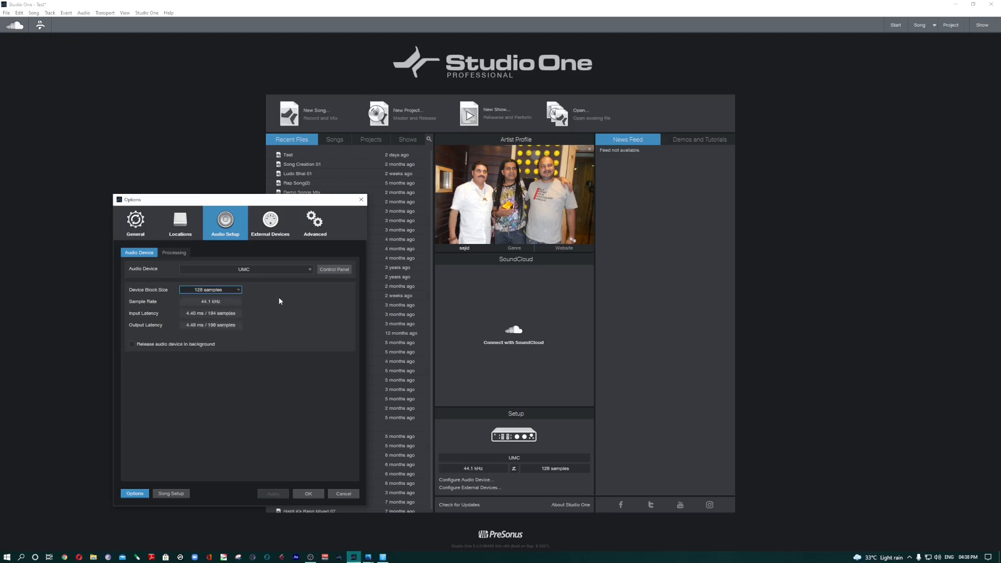
left_click(227, 293)
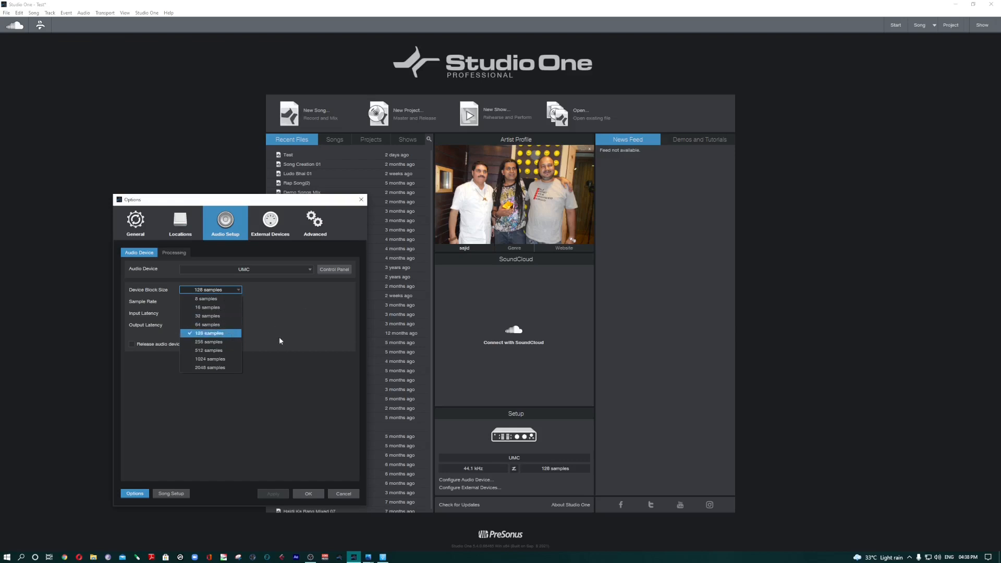
left_click(219, 333)
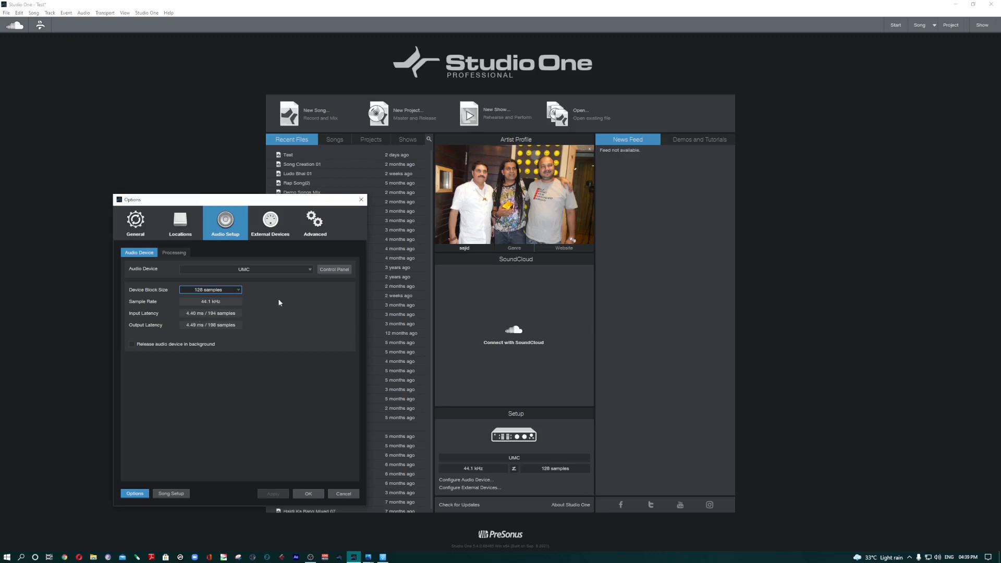
Step: Try a device block size of 1024 samples and set it back to 128 samples
left_click(220, 290)
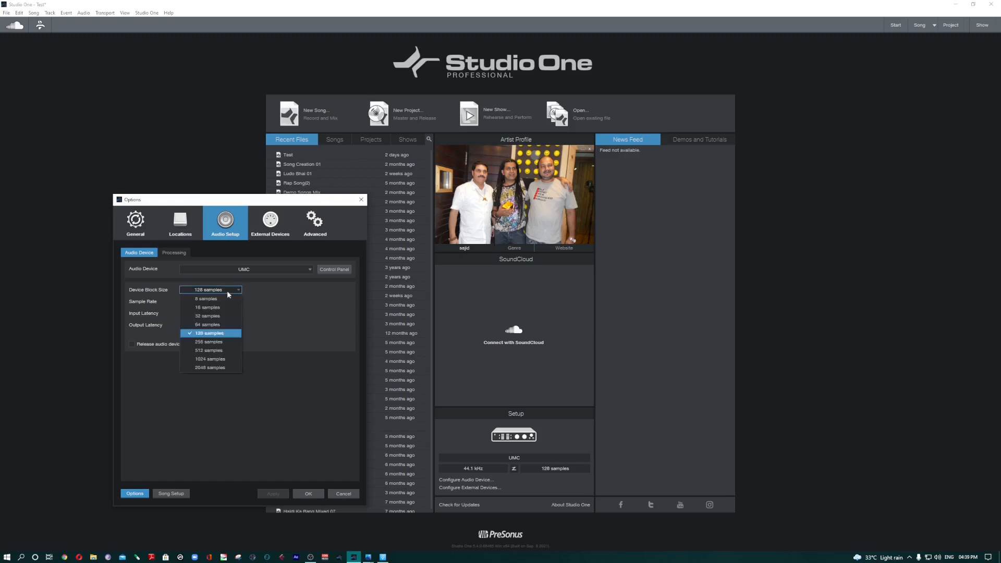
left_click(230, 360)
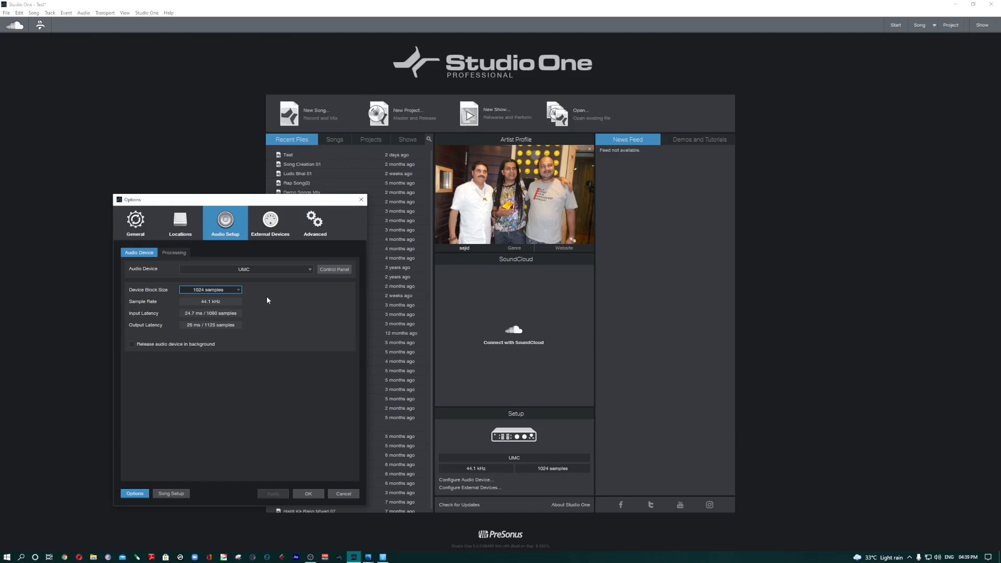
left_click(225, 291)
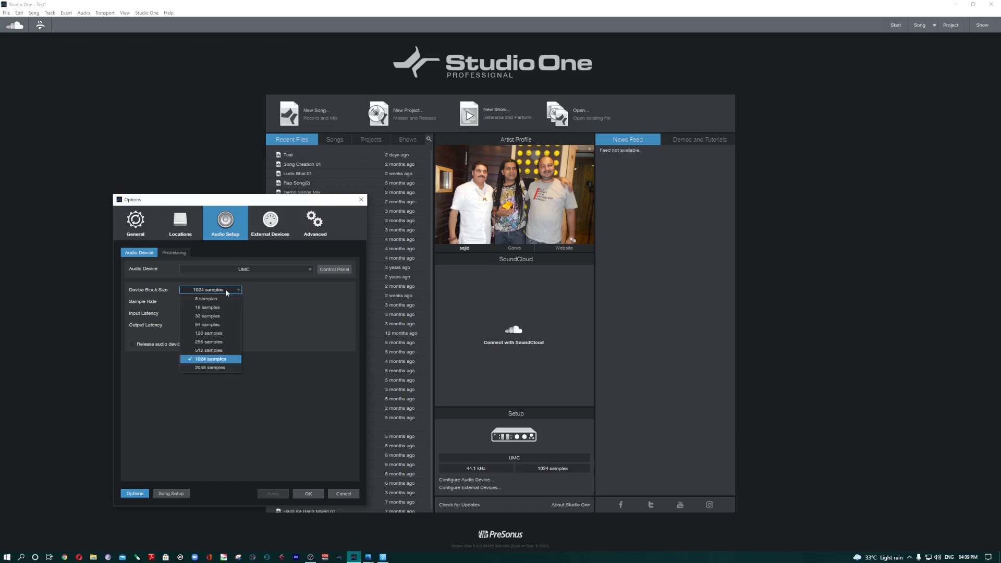
left_click(219, 334)
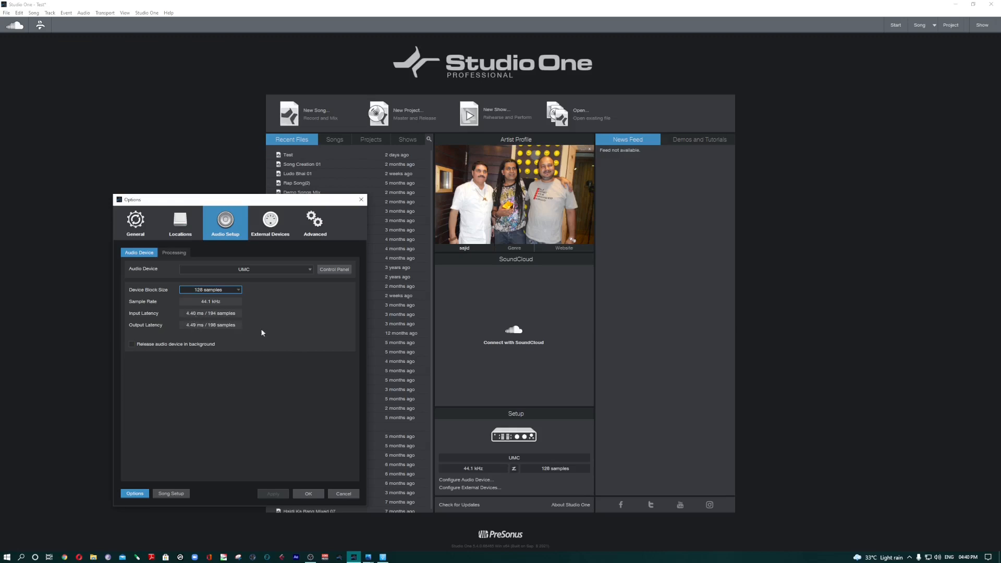
left_click(220, 290)
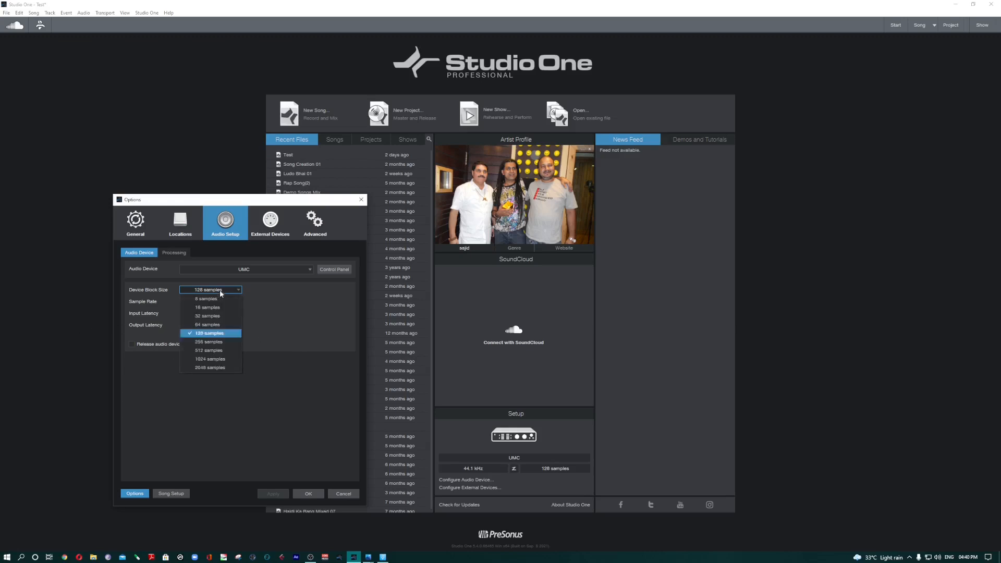
left_click(220, 290)
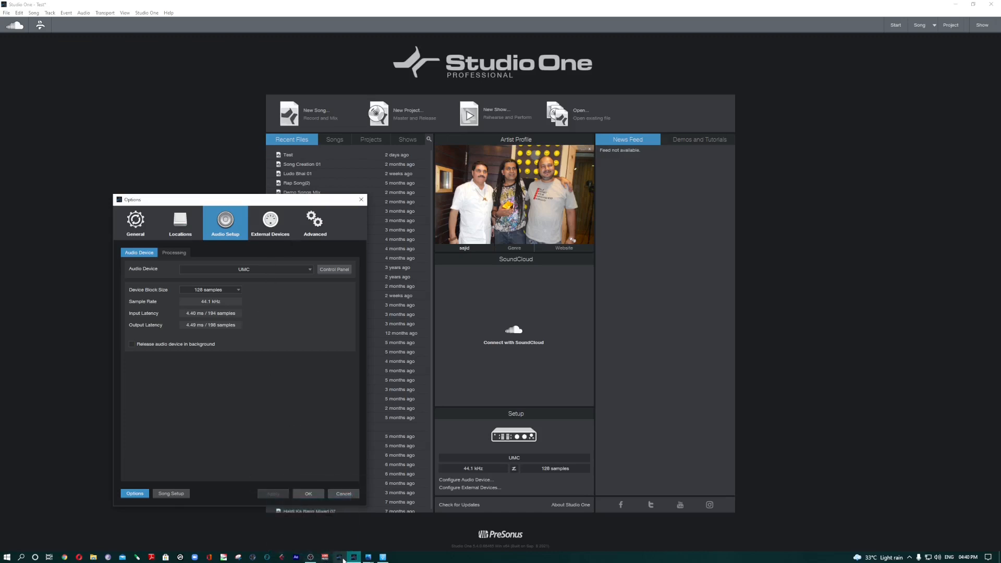
Step: Switch to Photos to view the UMC204HD's front panel picture
left_click(321, 503)
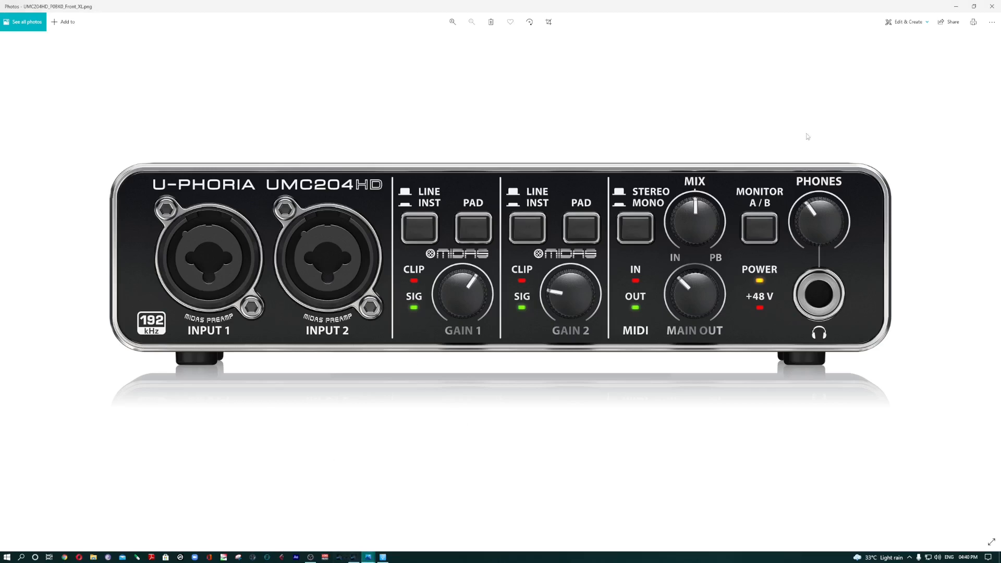
Step: Return to Studio One and examine the buffer and volume settings in the UMC Control Panel, closing it when done
left_click(956, 6)
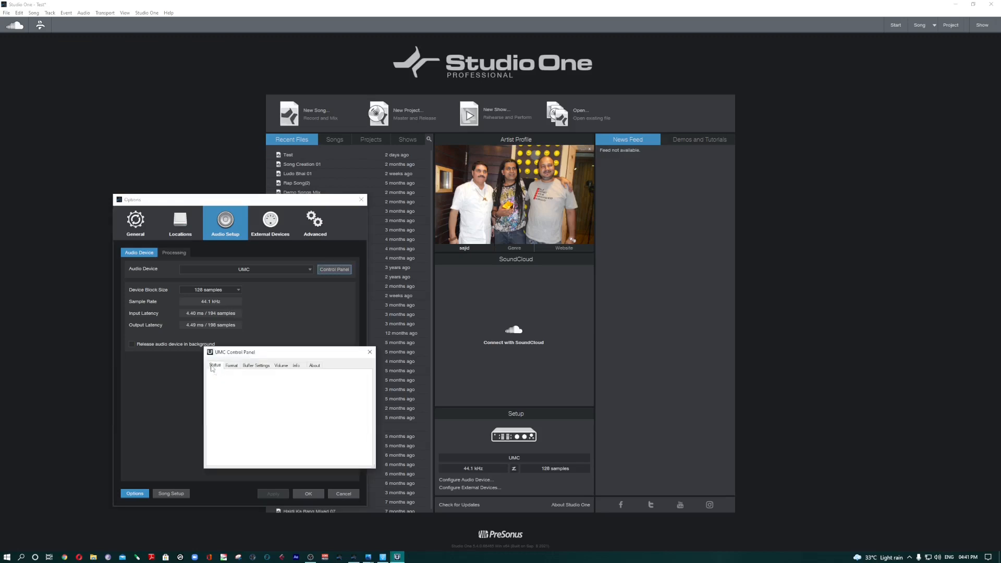
left_click(260, 369)
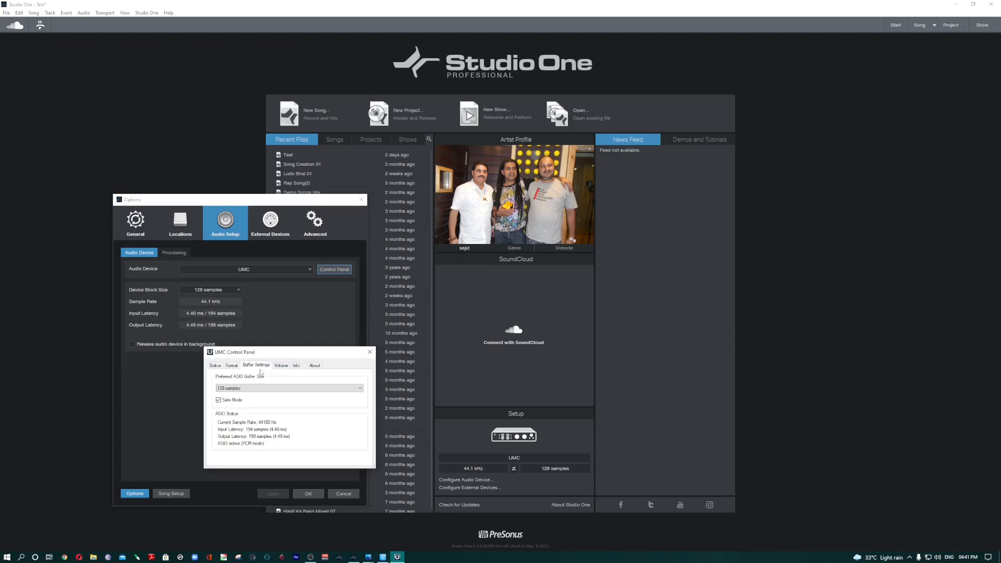
left_click(280, 366)
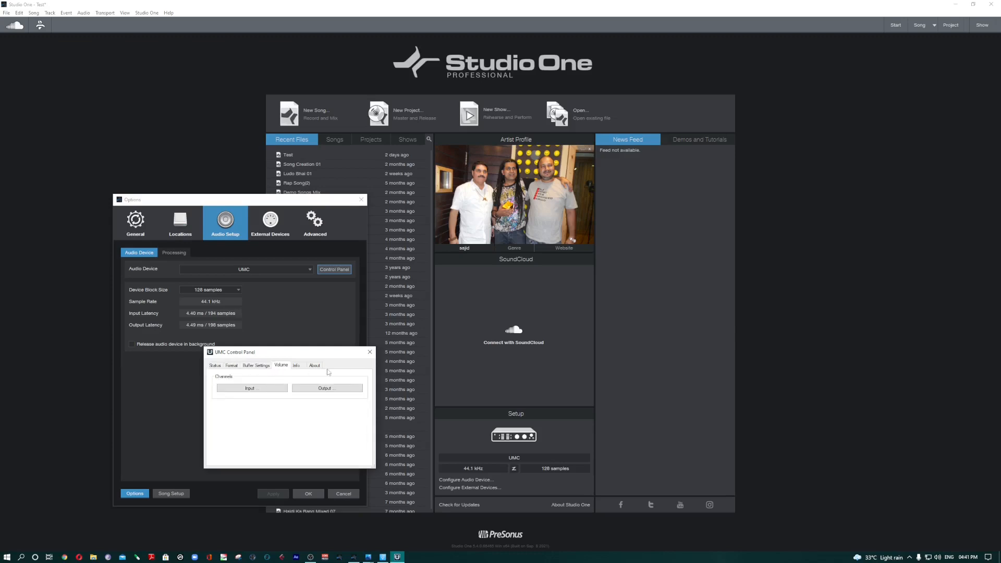
left_click(369, 353)
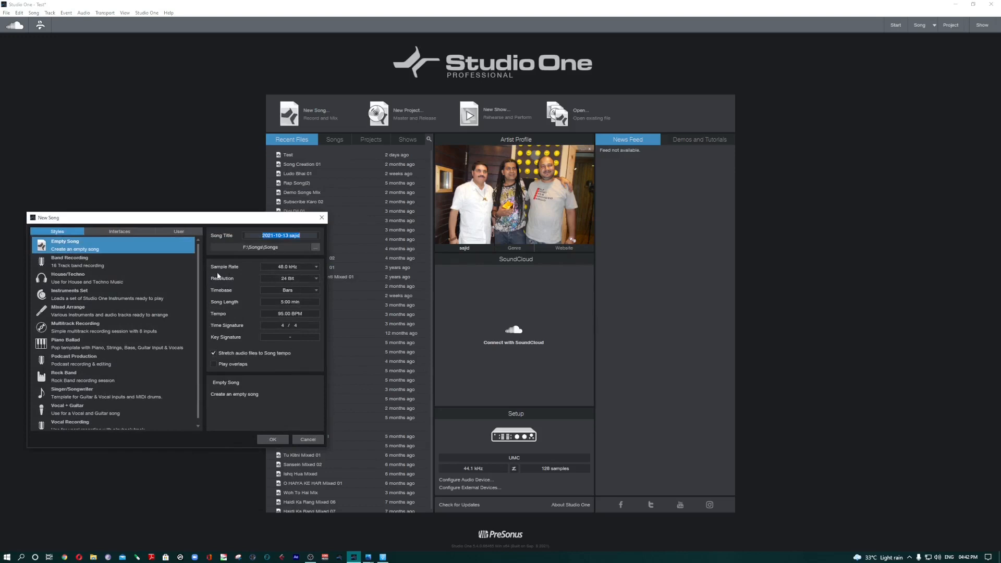
Step: Review the sample rate choices for a new song, keeping 48.0 kHz
left_click(312, 267)
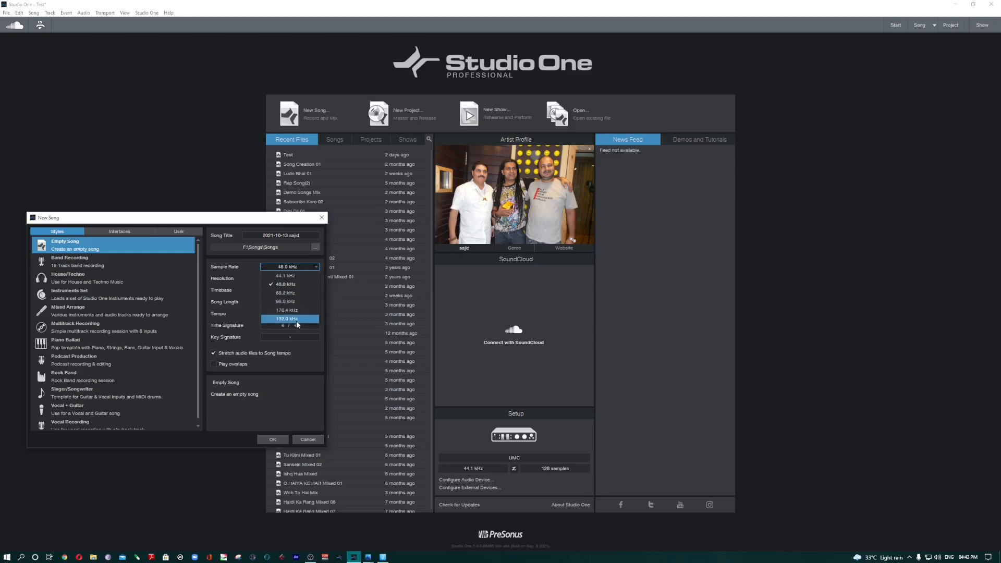
left_click(239, 278)
left_click(310, 268)
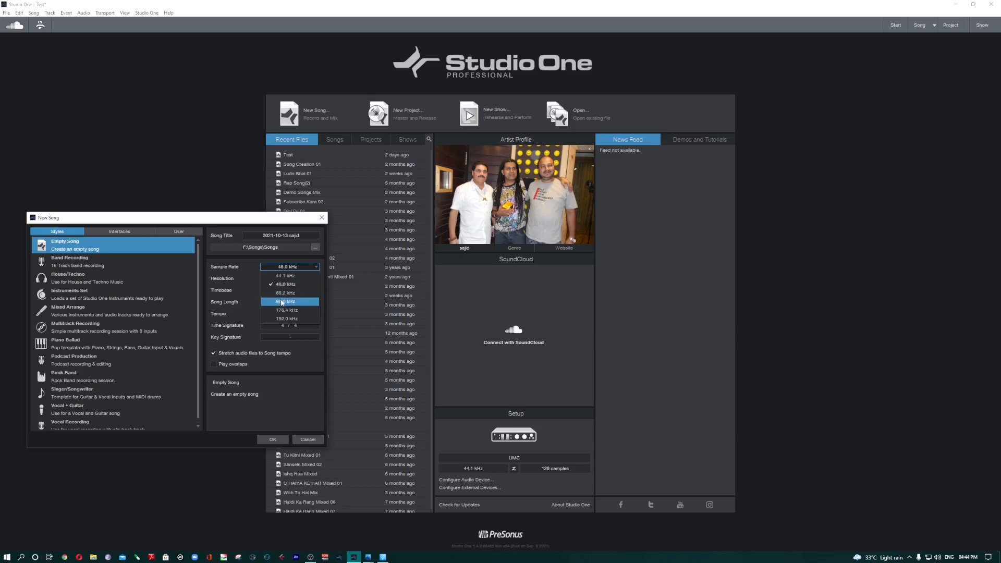
left_click(248, 306)
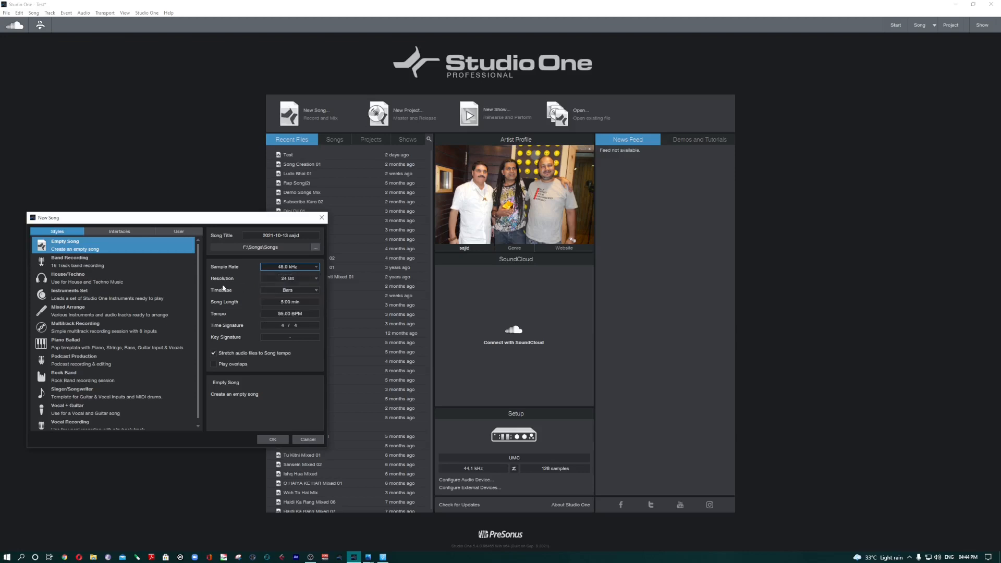
Step: Review the new song's resolution and timebase choices, and leave the song setup without creating a song
left_click(311, 279)
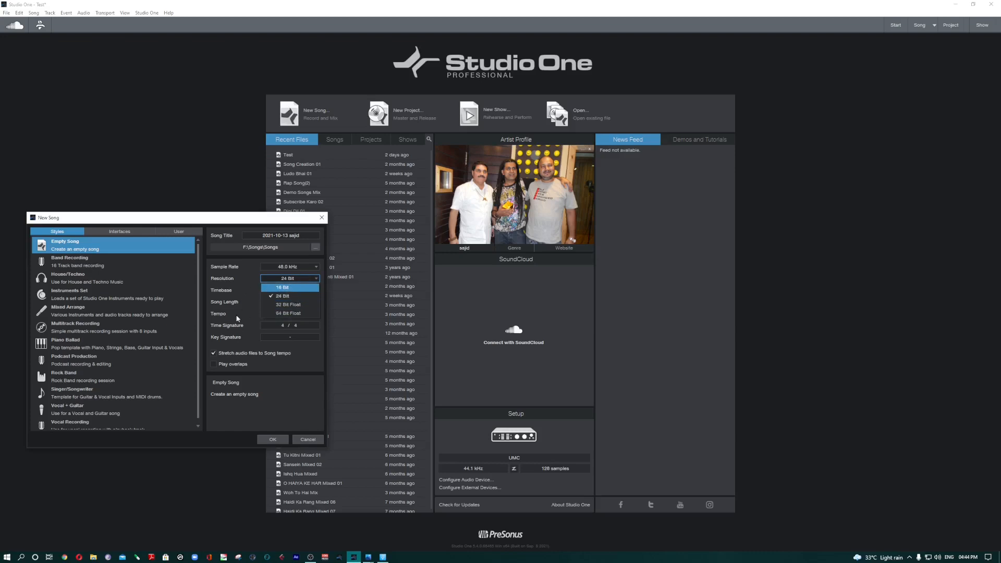
left_click(244, 299)
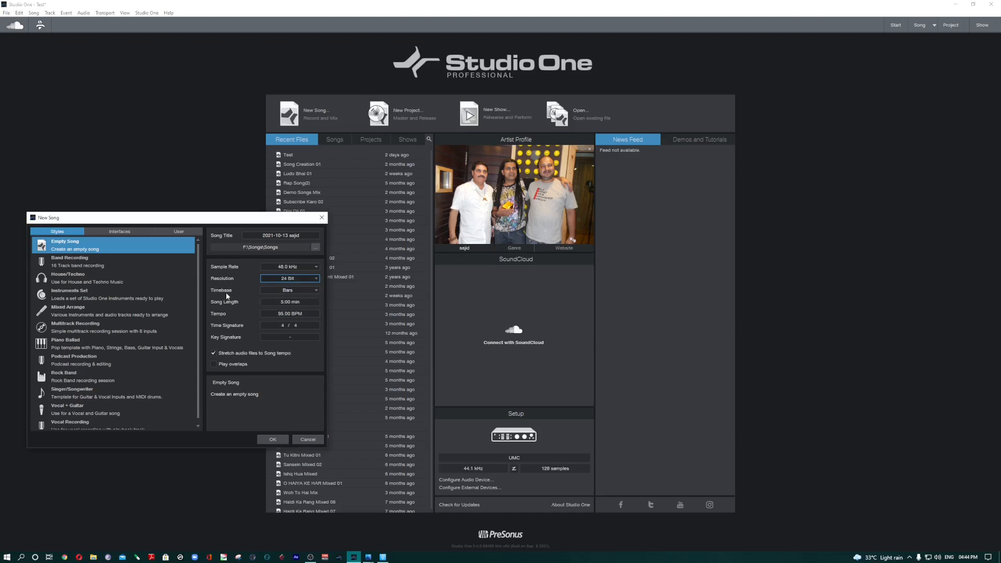
left_click(302, 290)
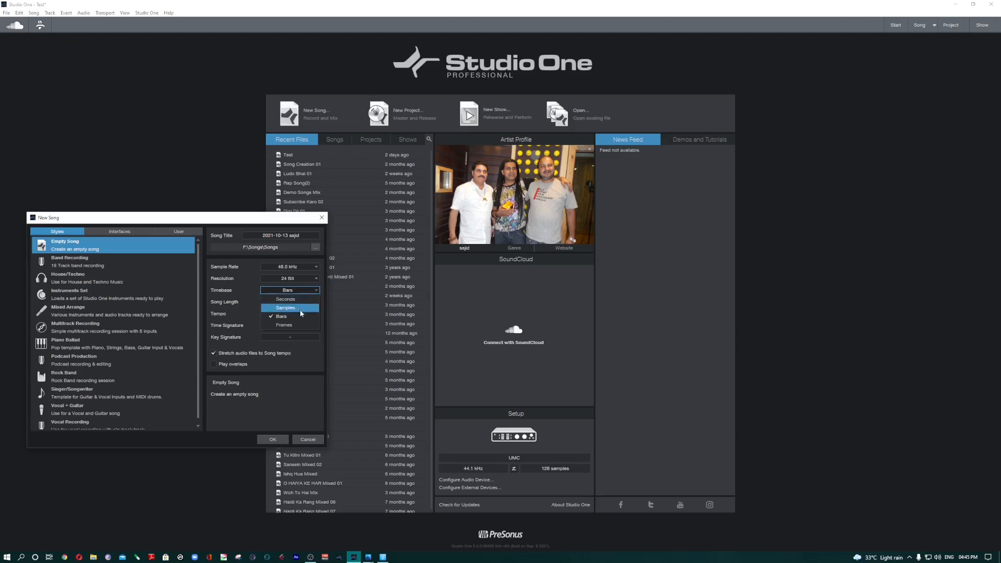
left_click(224, 368)
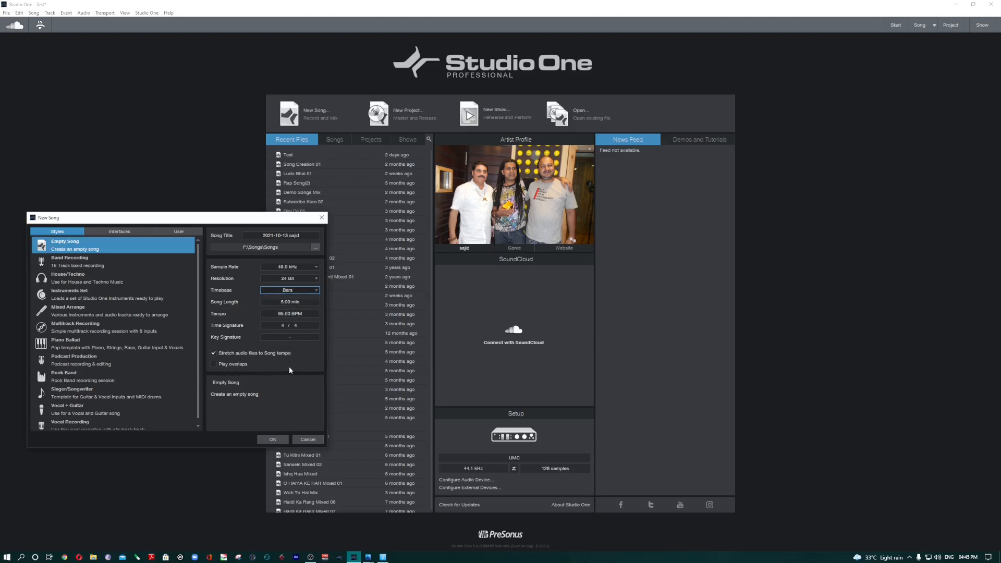
left_click(308, 440)
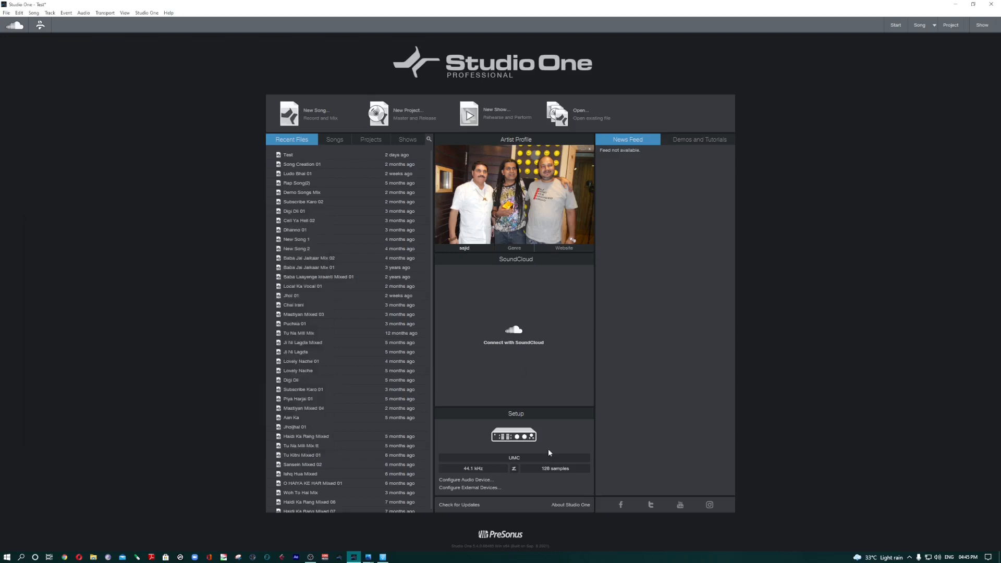
Step: Begin adding an external device and browse the Evolution, Doepfer and M-Audio device lists
left_click(465, 489)
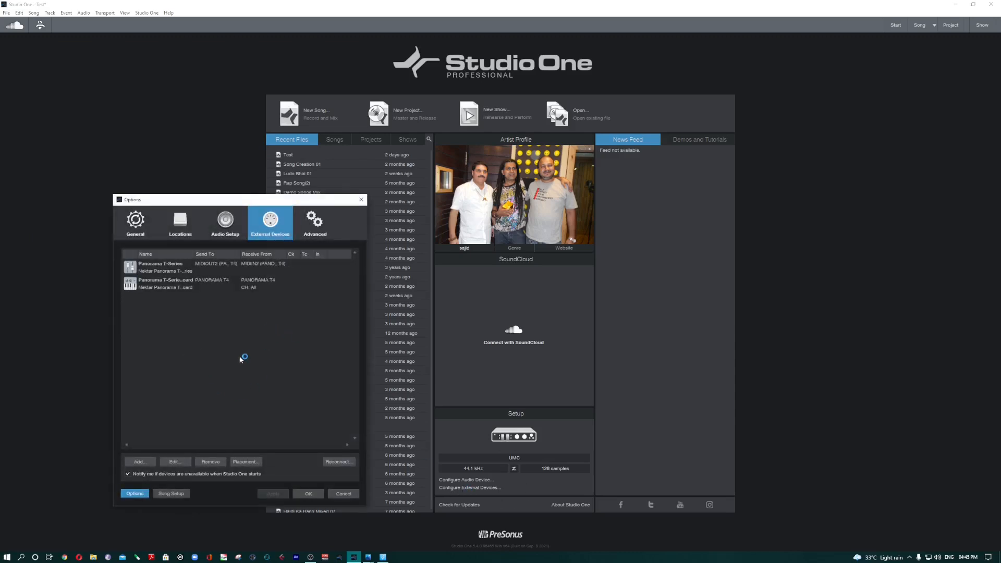
left_click(140, 462)
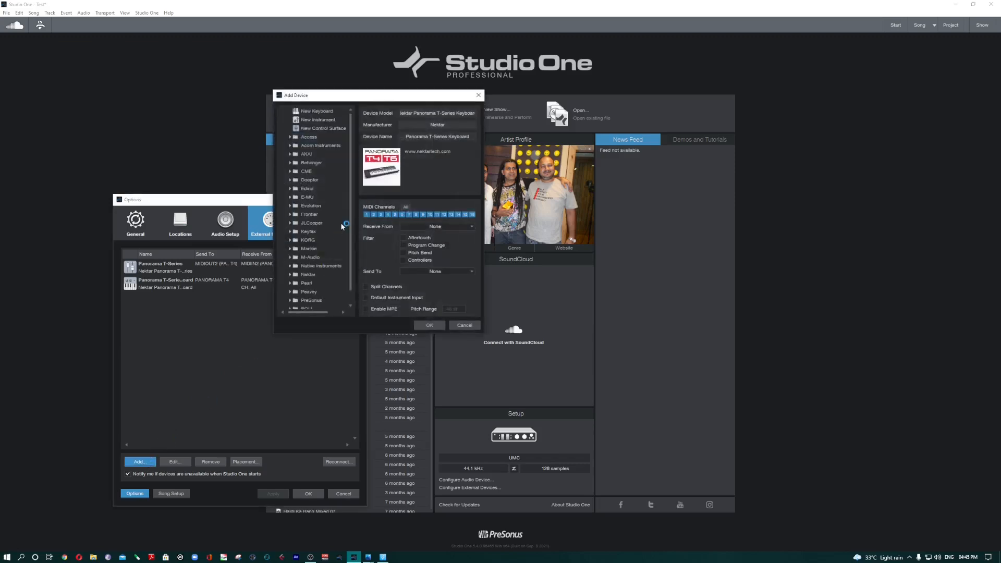
left_click_drag(376, 95, 265, 151)
left_click(197, 241)
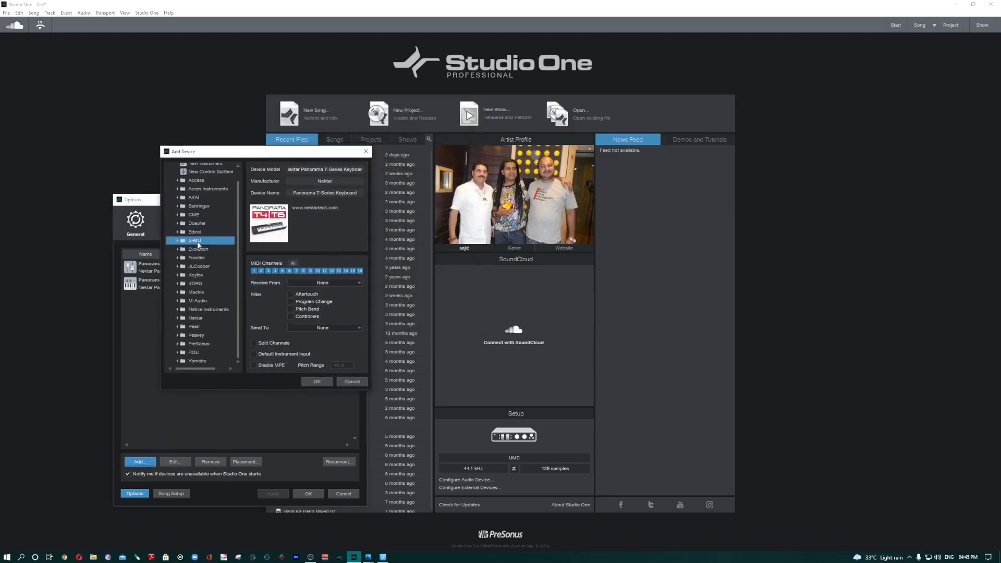
double_click(199, 249)
double_click(206, 224)
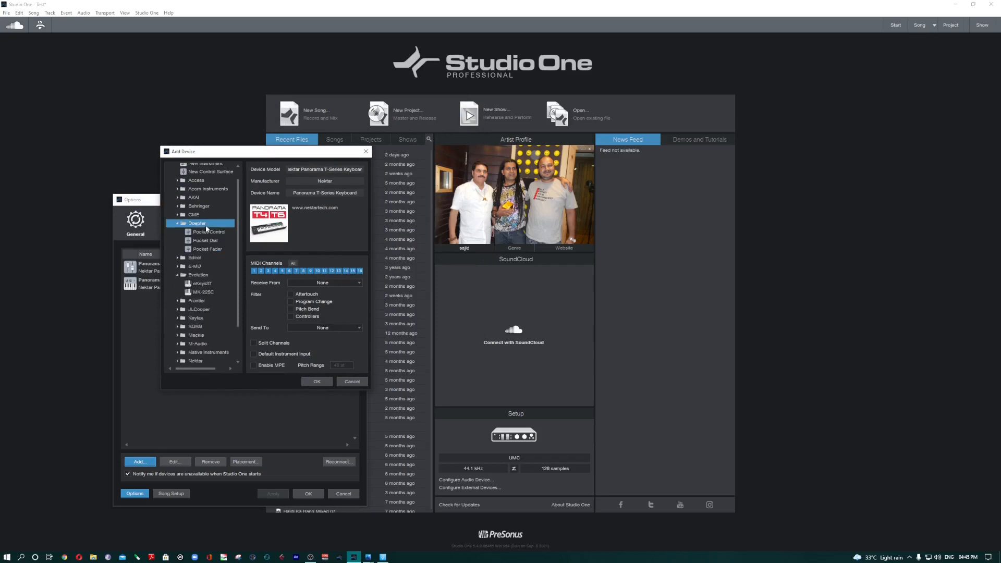
double_click(191, 225)
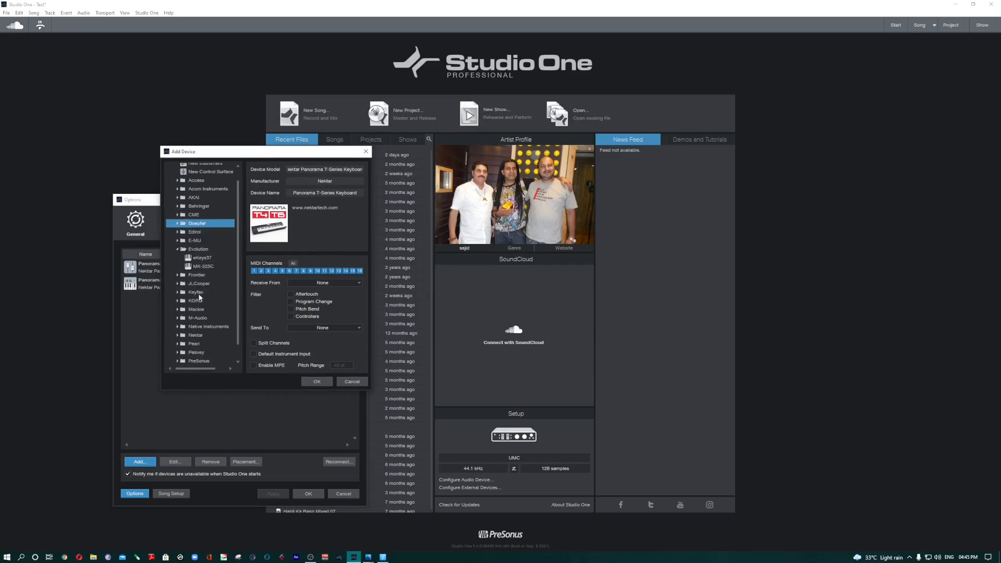
double_click(204, 318)
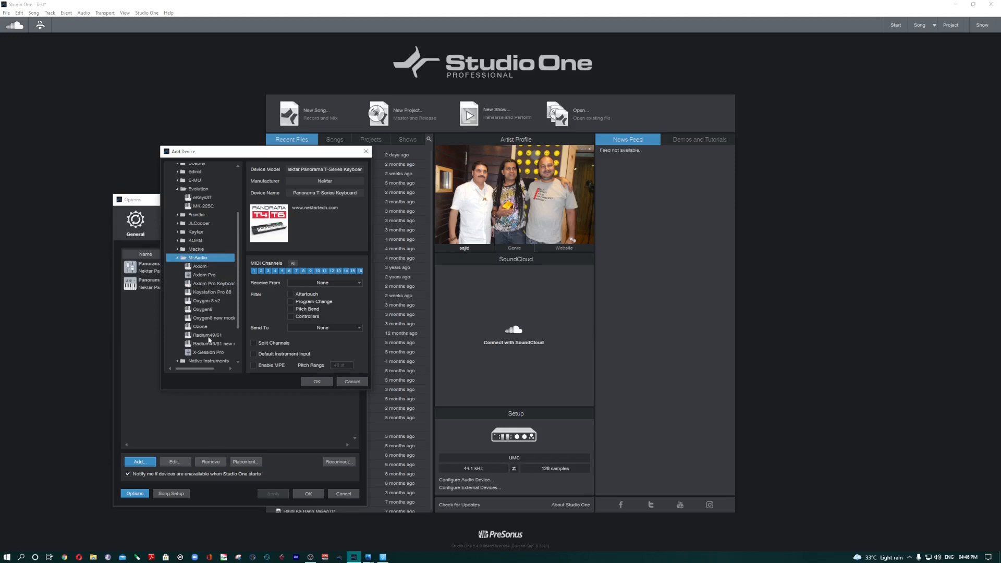
Step: Select the M-Audio Oxygen 8 v2, review its Receive From choices, and cancel adding the device and the options
left_click(208, 301)
left_click(339, 283)
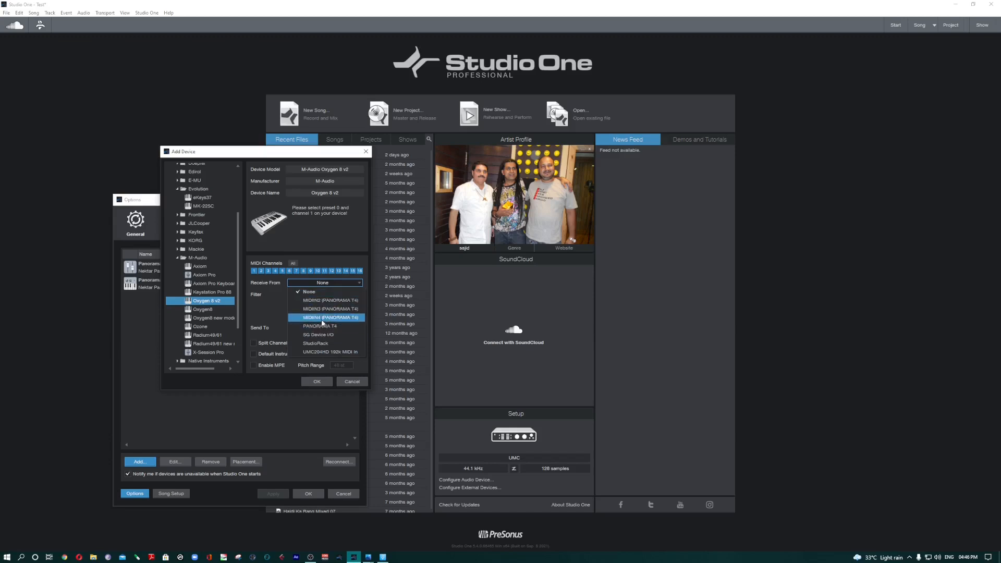
left_click(267, 312)
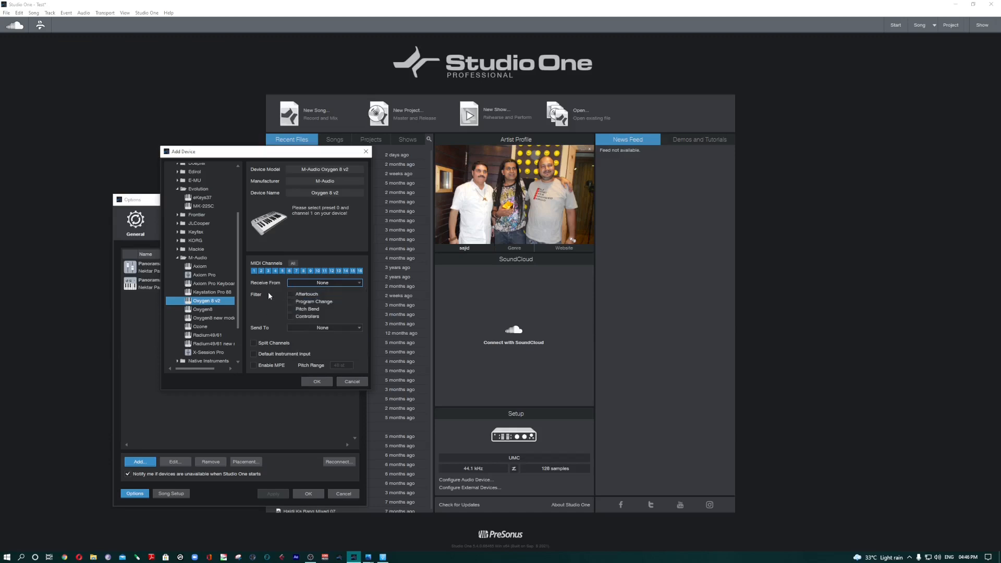
left_click(352, 384)
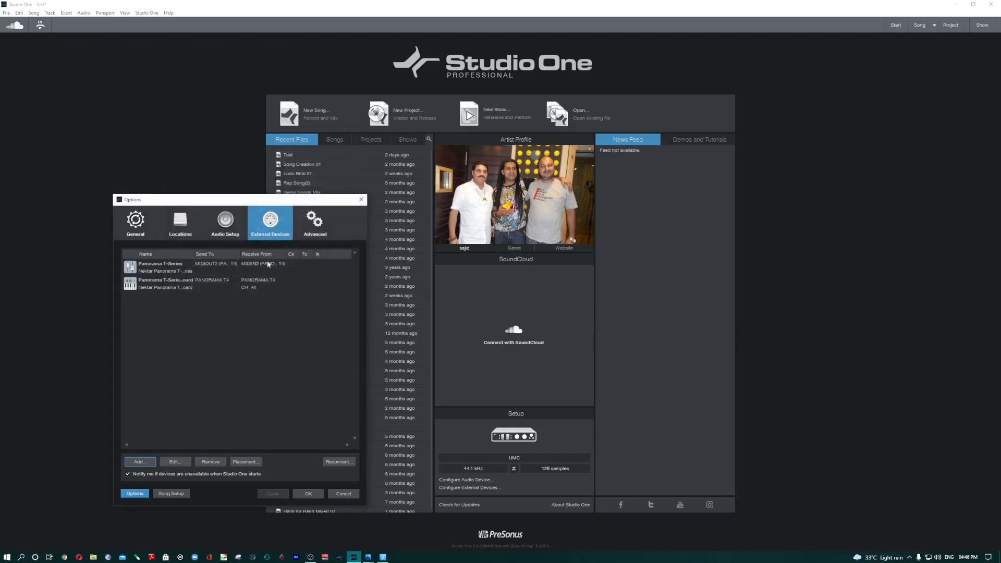
left_click(344, 493)
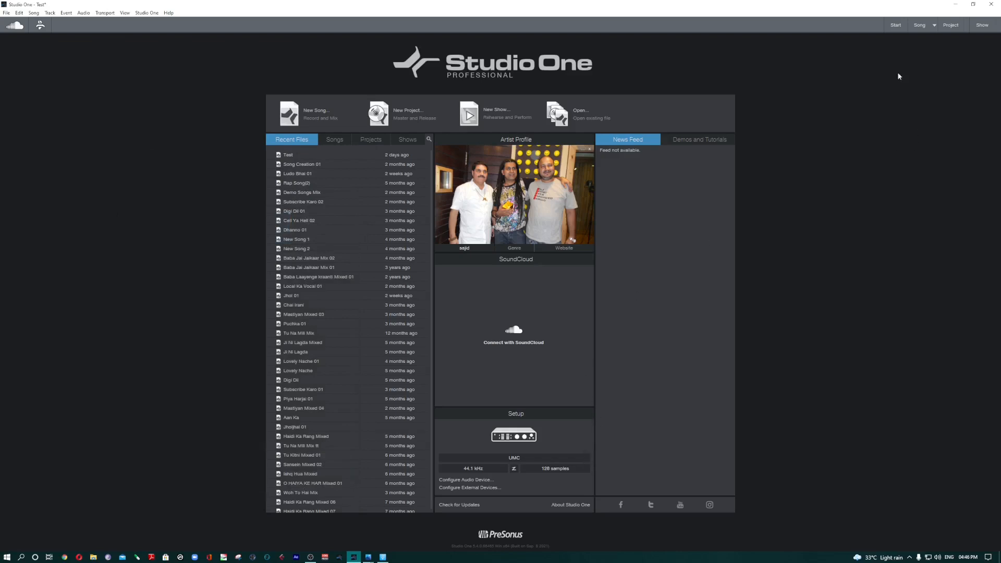
Step: Show the open Test song's arrangement and return the browser to its home page
left_click(923, 25)
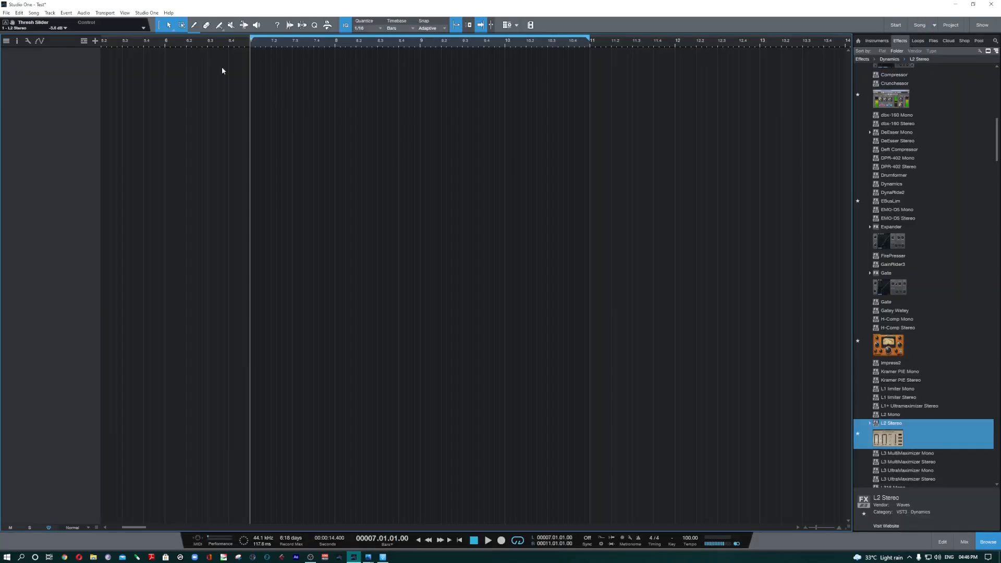
left_click(858, 41)
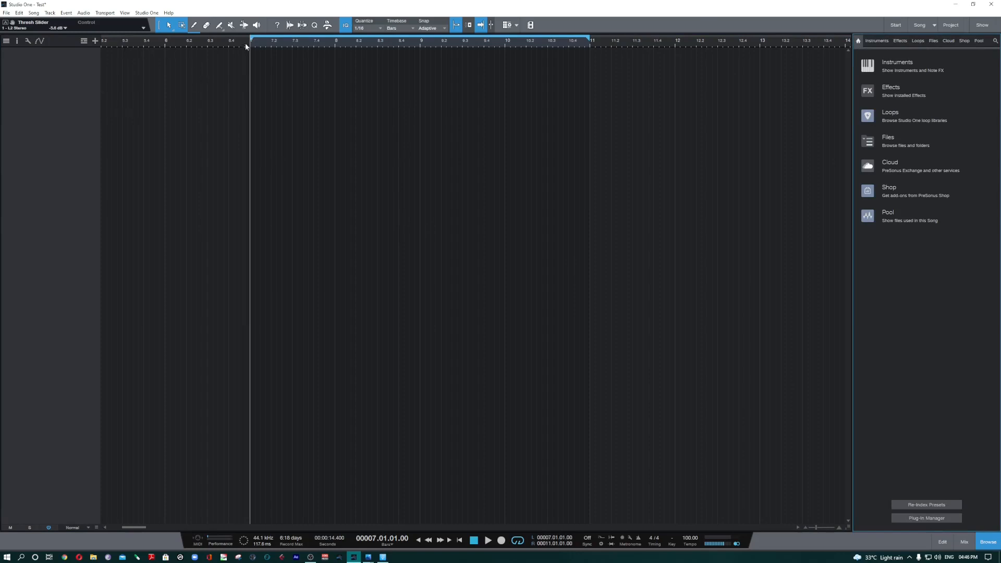
scroll(247, 46, "down", 4)
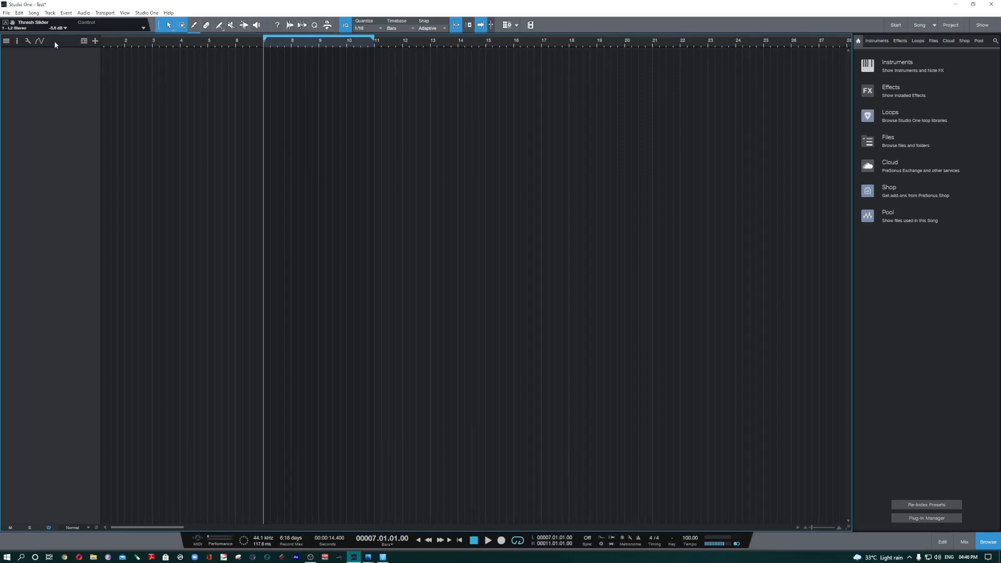
Step: Unhide the fifth track, 090_Dirty South_Drums_Mix, from the track list and make it several times taller in the arrangement
left_click(18, 42)
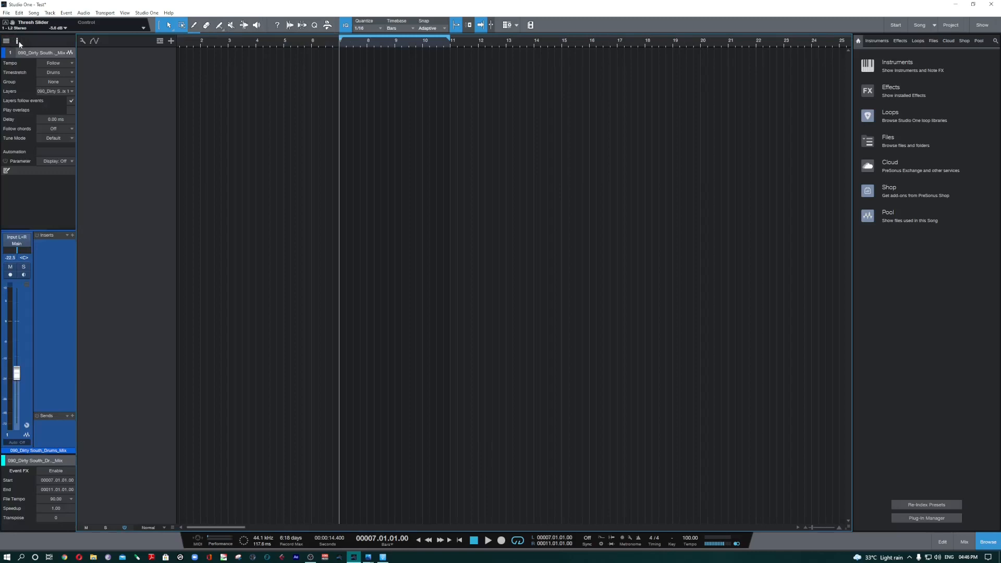
left_click(6, 41)
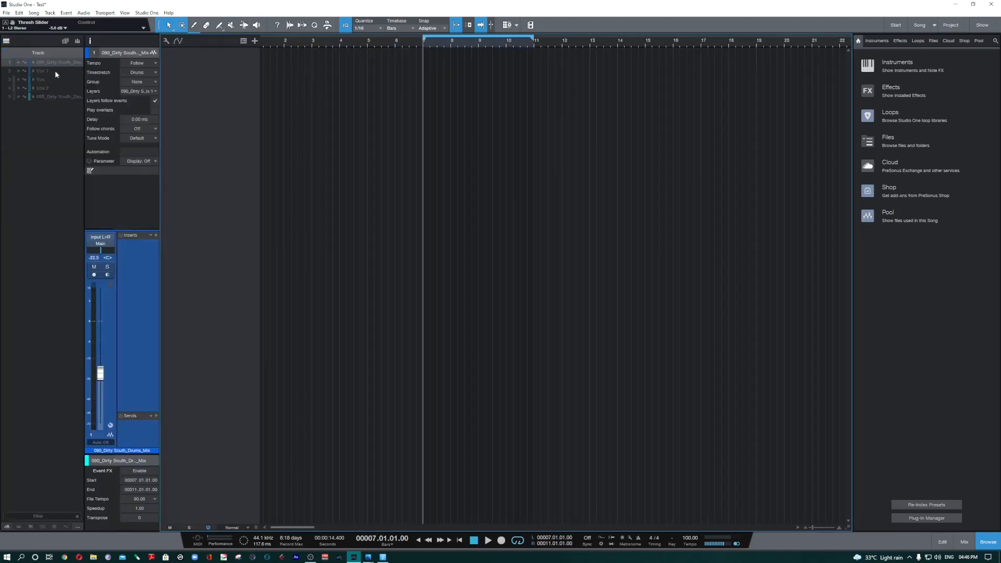
left_click(18, 97)
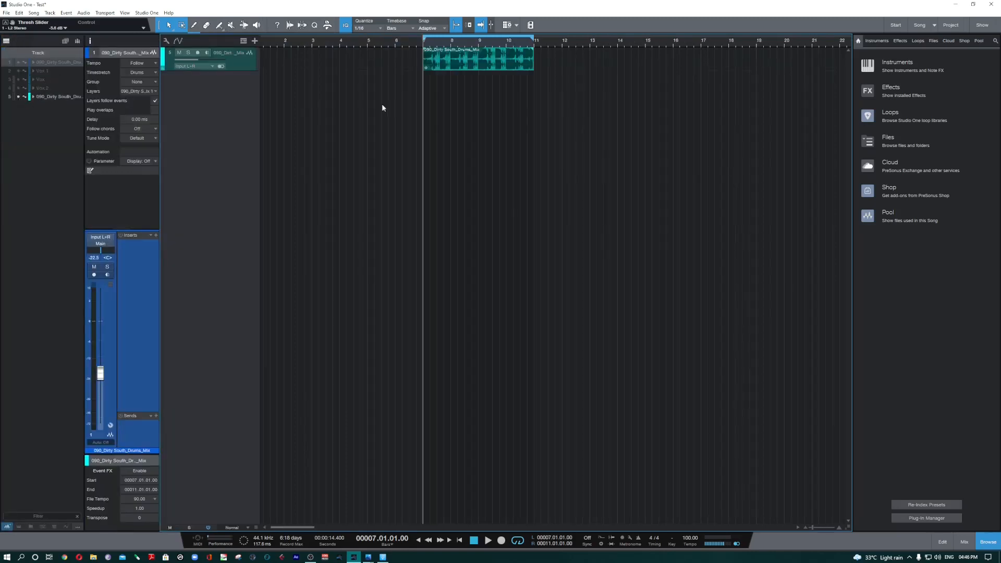
left_click(6, 41)
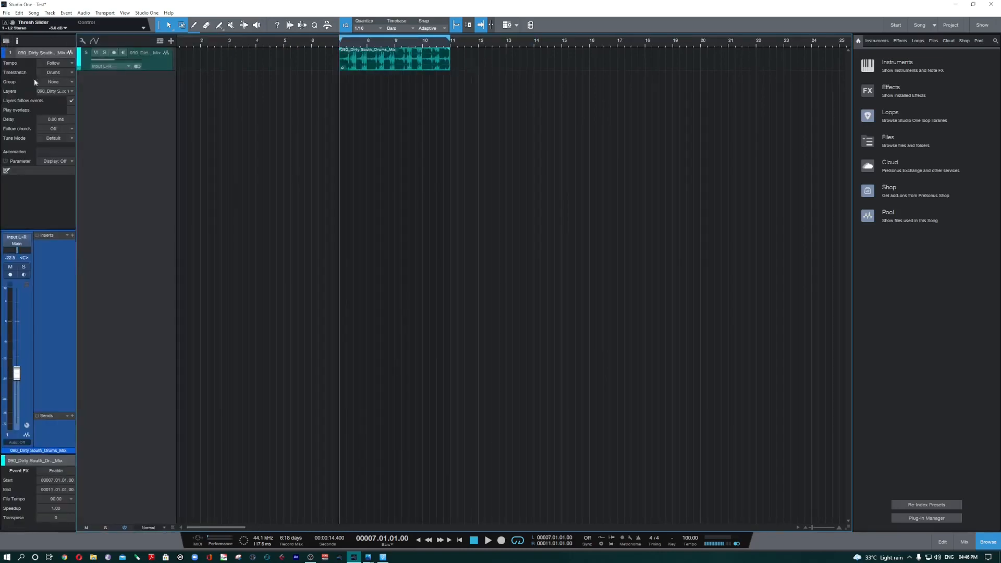
left_click(16, 41)
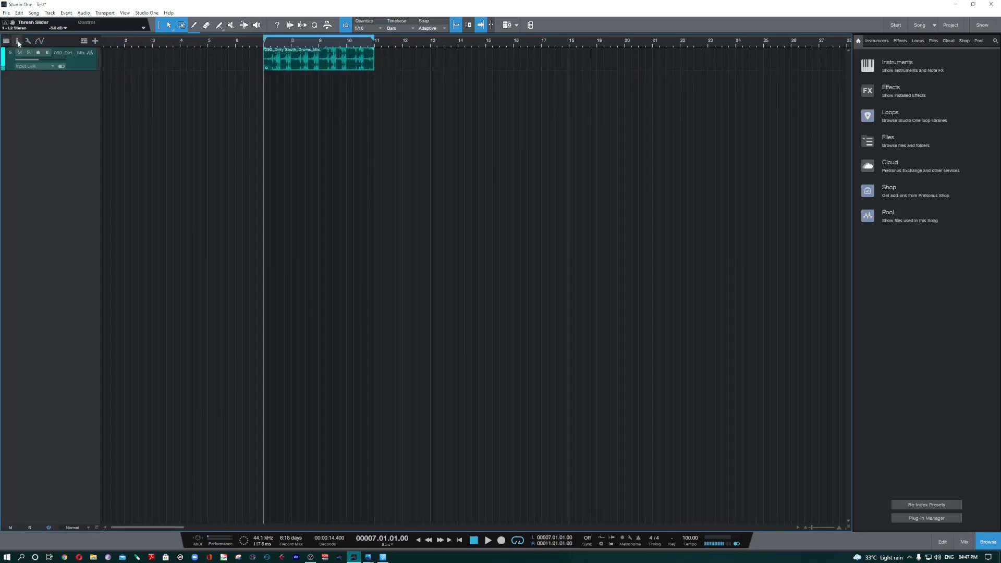
scroll(275, 44, "up", 5)
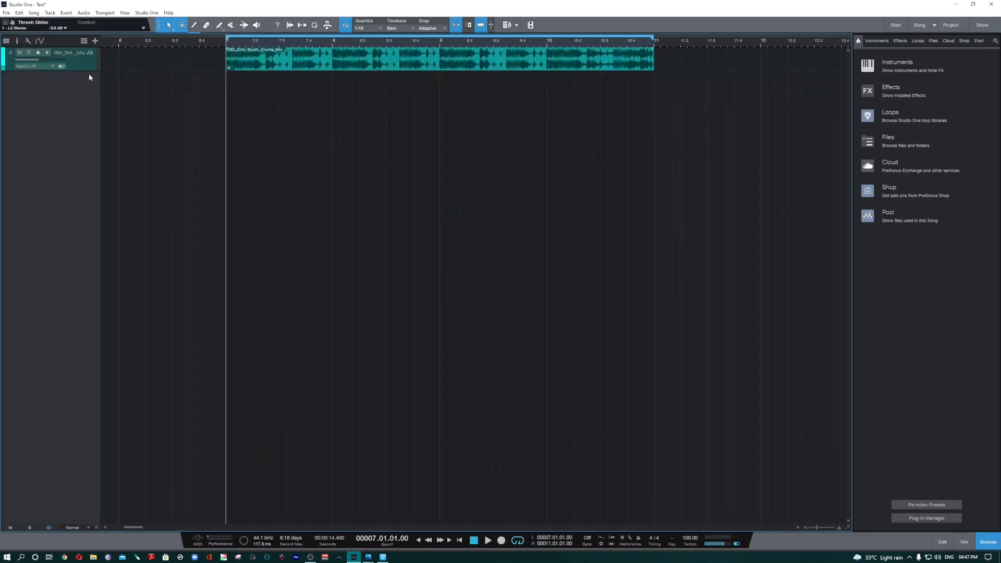
left_click_drag(89, 70, 89, 180)
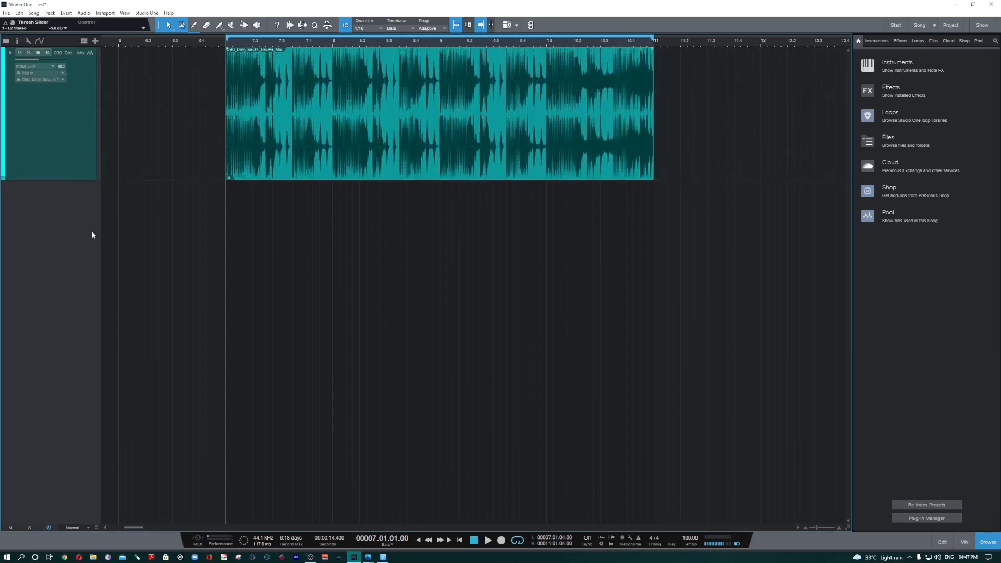
Step: Review the options for adding tracks and show the instruments in the browser
right_click(46, 245)
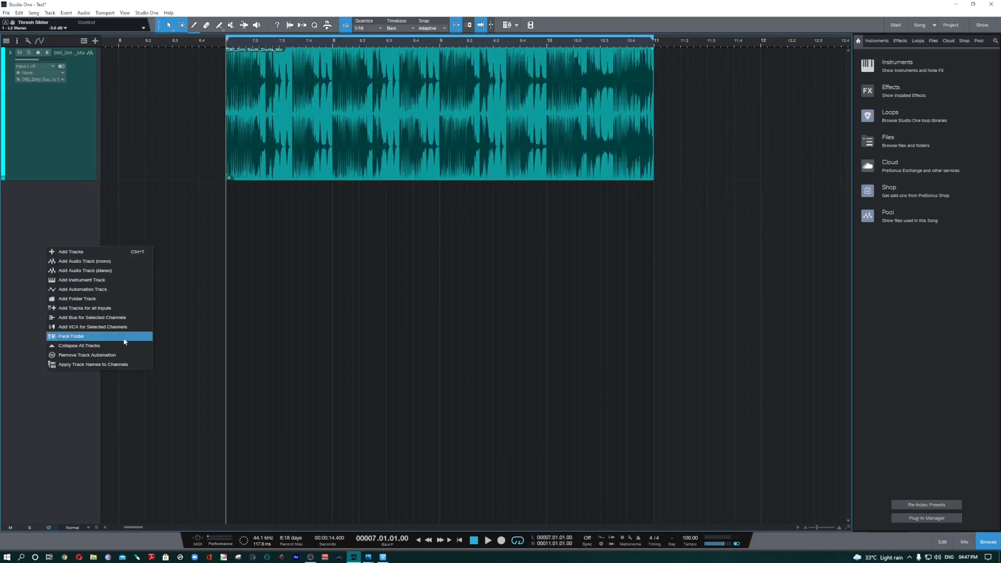
left_click(361, 296)
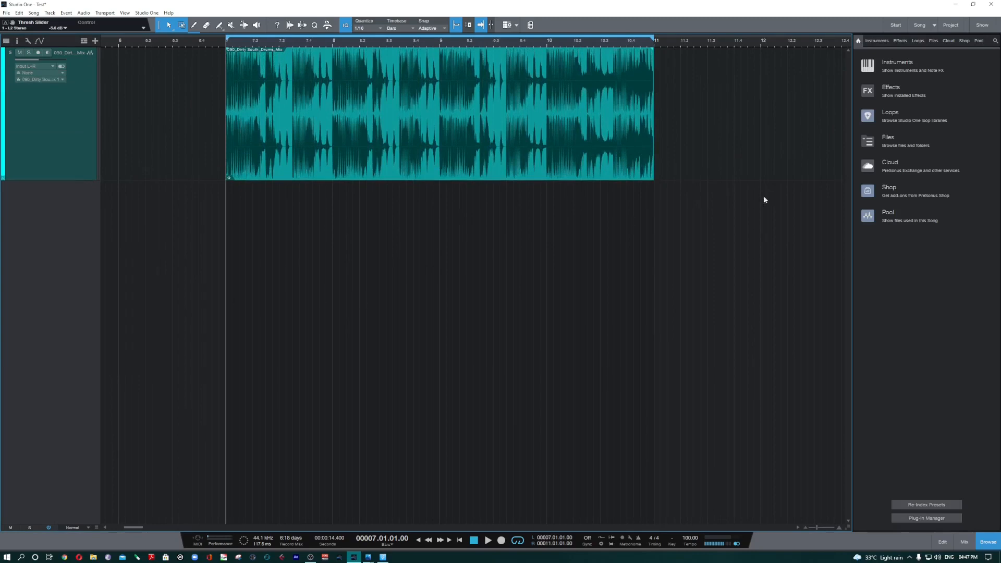
left_click(897, 67)
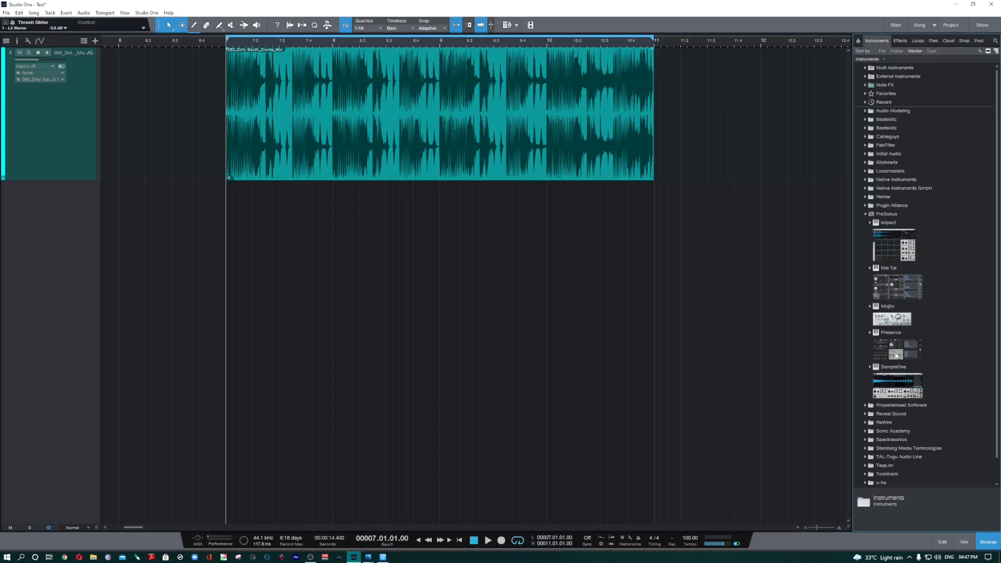
Step: Add the PreSonus Presence instrument as a track below the drums, make that track several times taller and widen the track list
left_click_drag(897, 356, 385, 337)
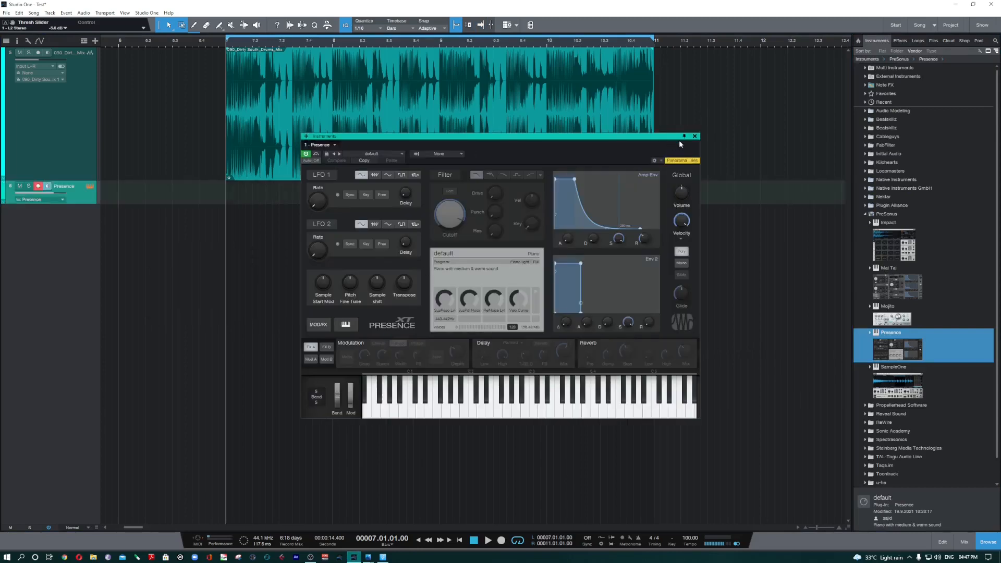
left_click(695, 137)
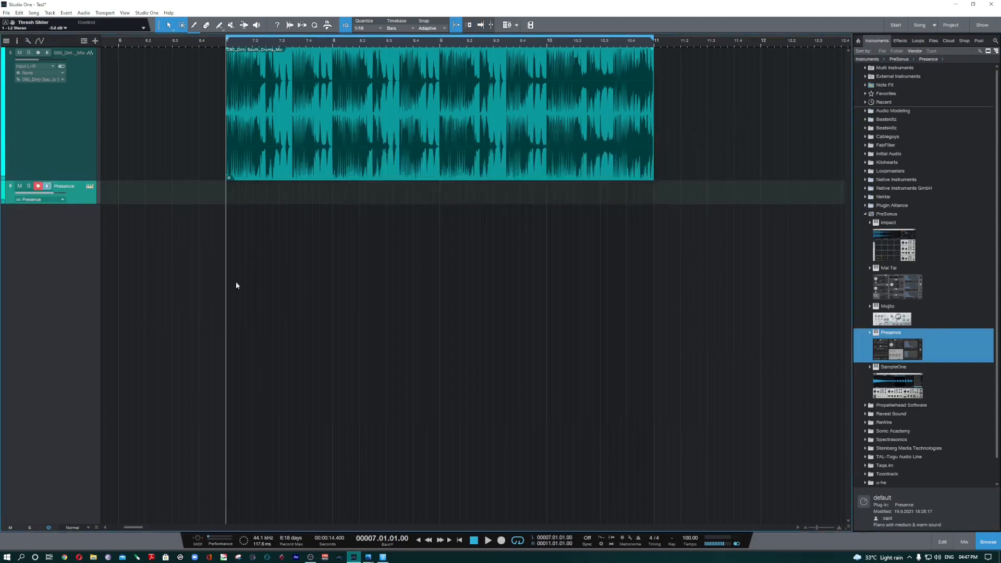
left_click_drag(83, 204, 74, 310)
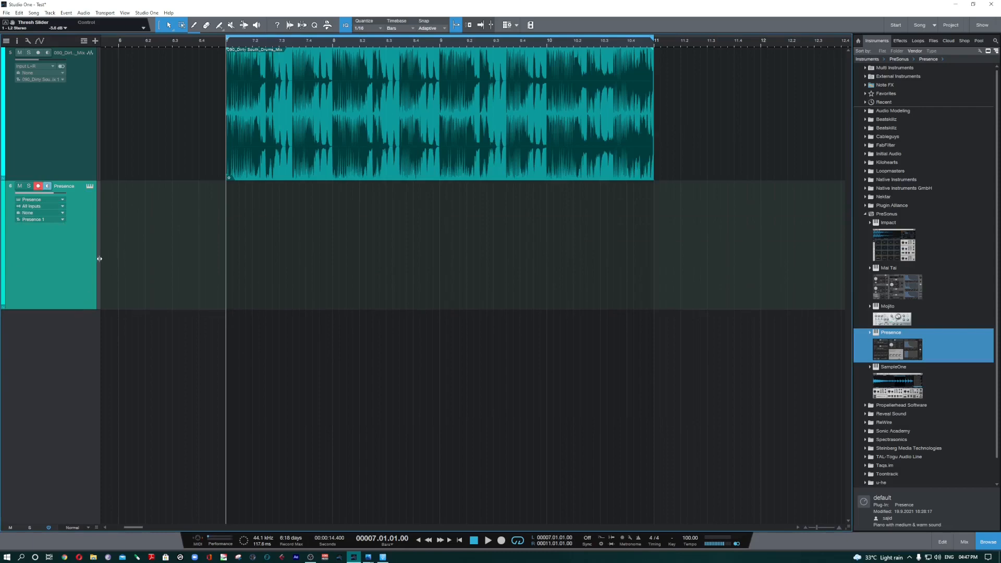
left_click_drag(99, 258, 147, 266)
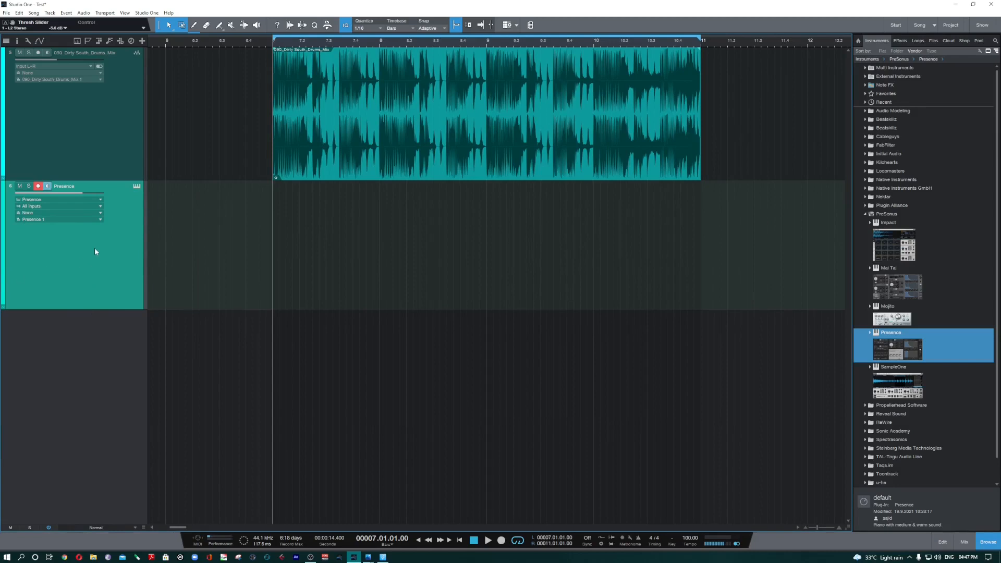
Step: Create an empty instrument part on the Presence track spanning bars 7 to 11, and select the drums event above it
double_click(372, 210)
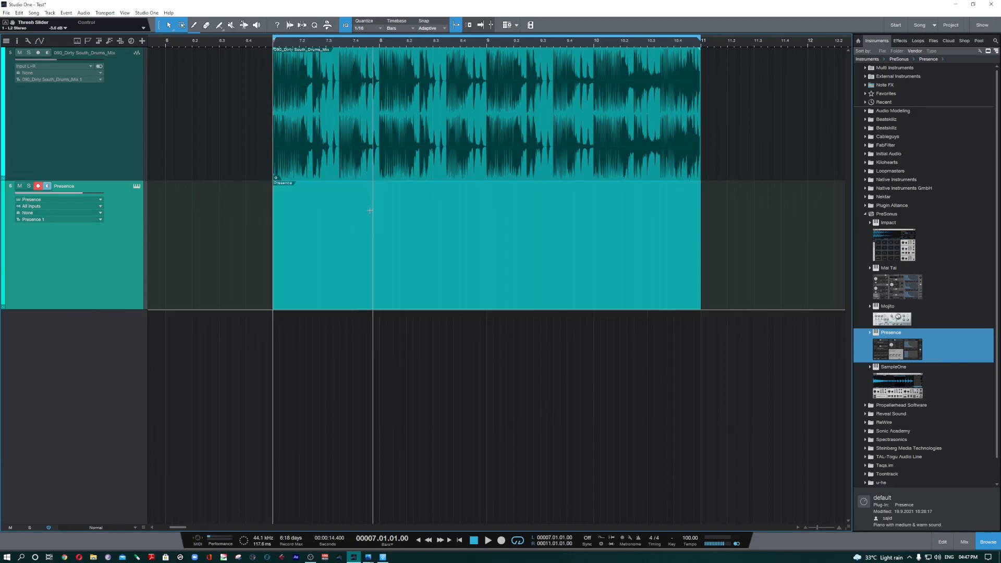
left_click(288, 359)
left_click(333, 165)
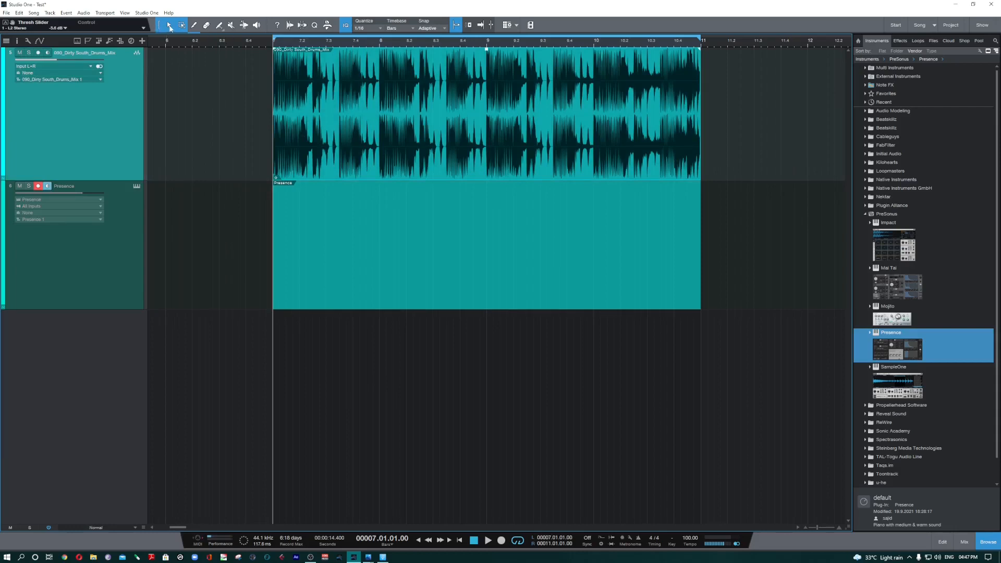
Step: Review the Arrow tool's alternative tools and highlight a range of the drums starting at bar 8 with the Range tool alone
right_click(169, 27)
left_click(182, 26)
right_click(170, 27)
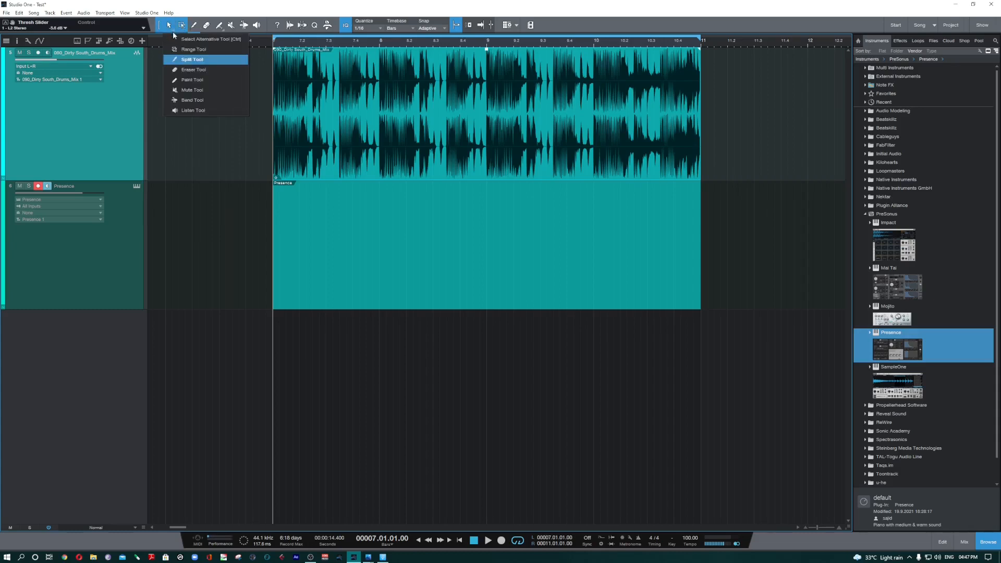
left_click(155, 56)
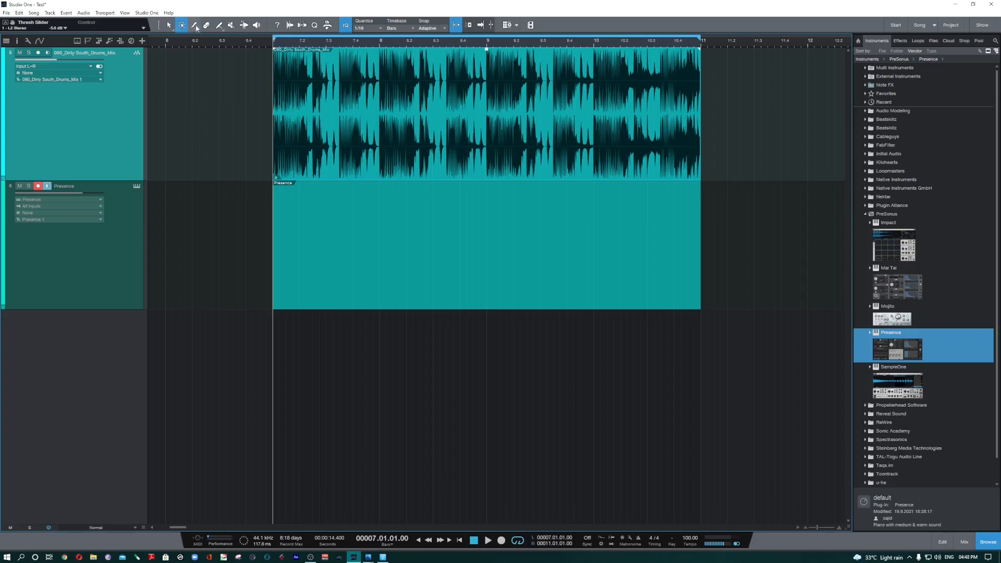
left_click(160, 27)
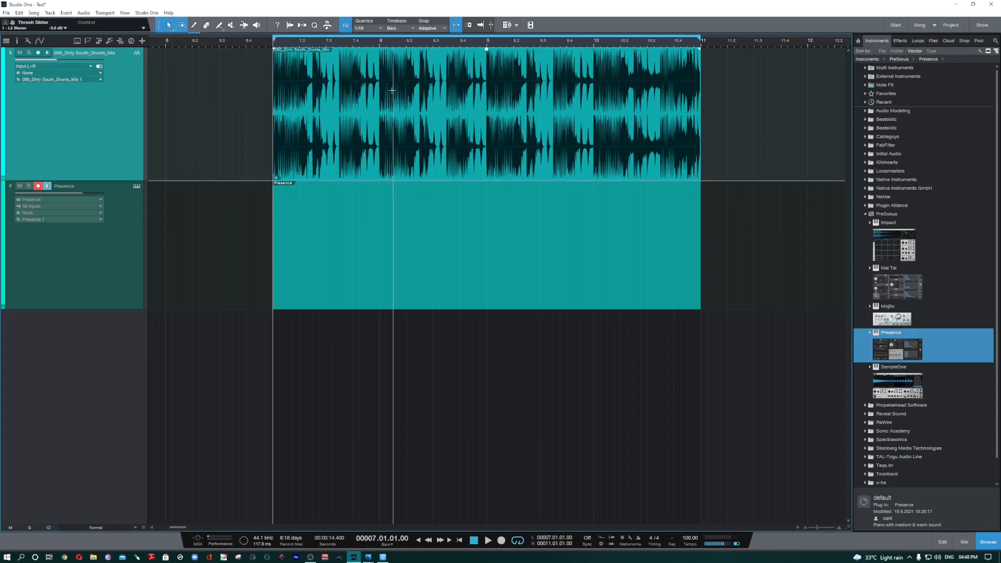
left_click(181, 28)
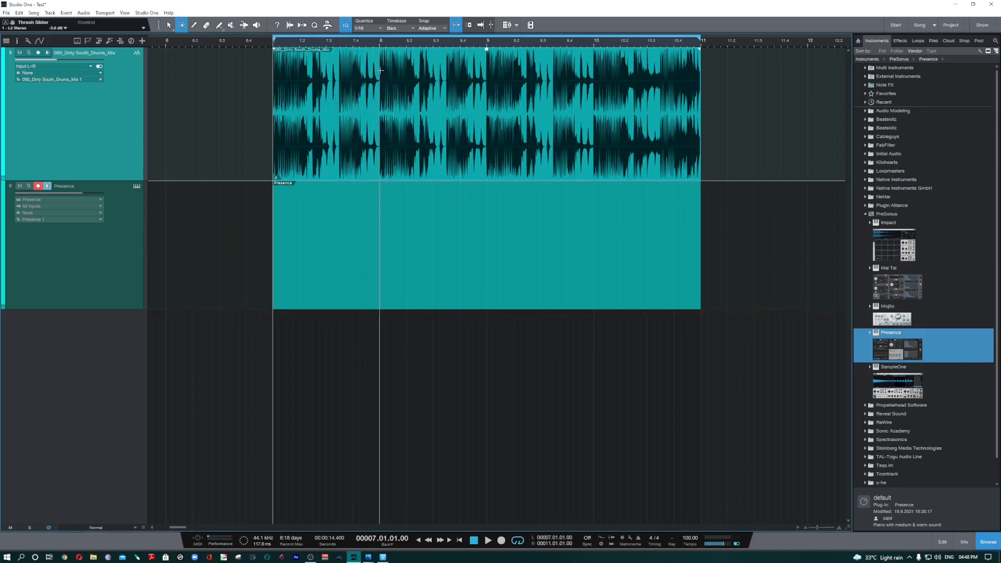
left_click_drag(380, 68, 433, 165)
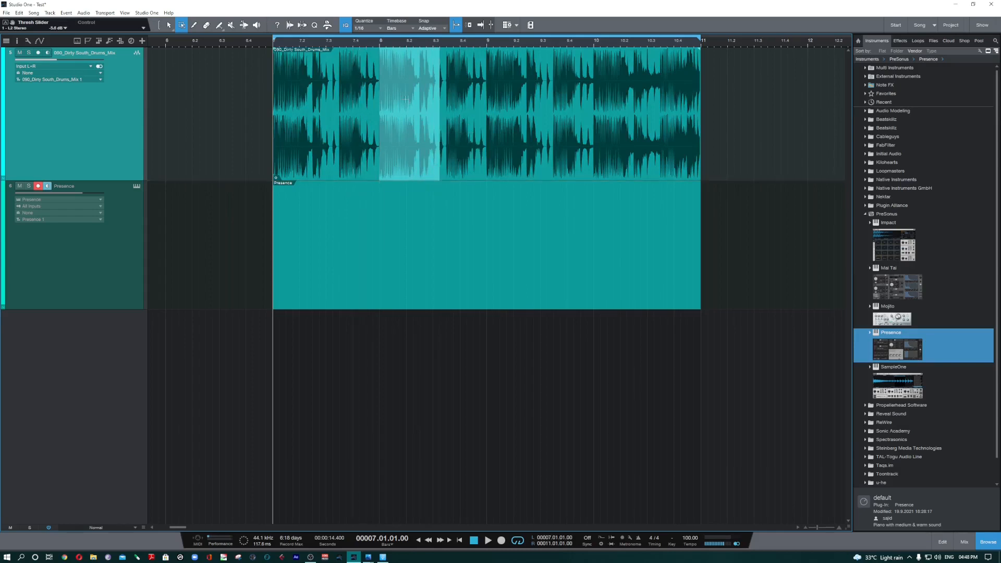
Step: Split the drums event at four points and the Presence part at three points with the Split tool
key("3")
left_click(340, 85)
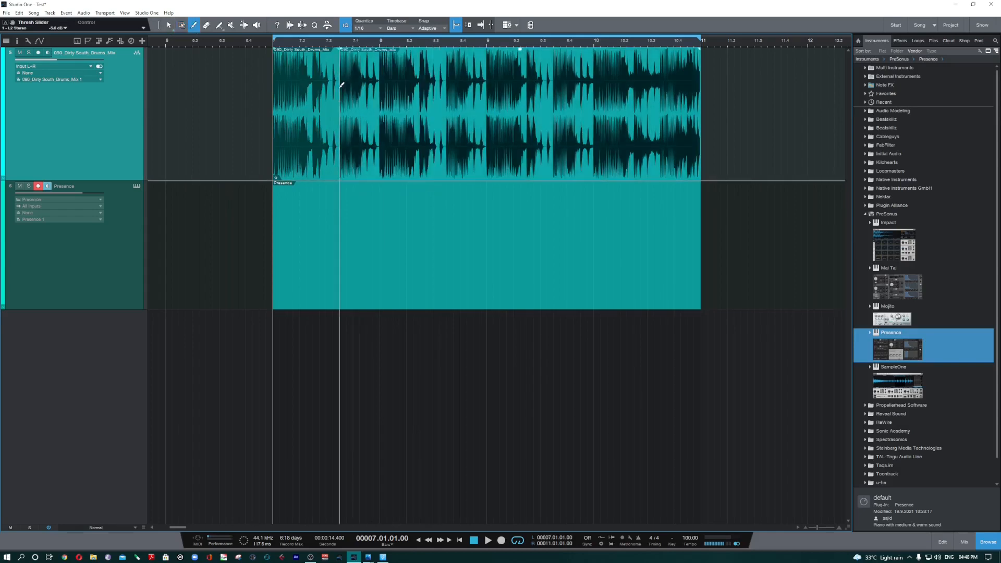
left_click(400, 84)
left_click(493, 99)
left_click(601, 116)
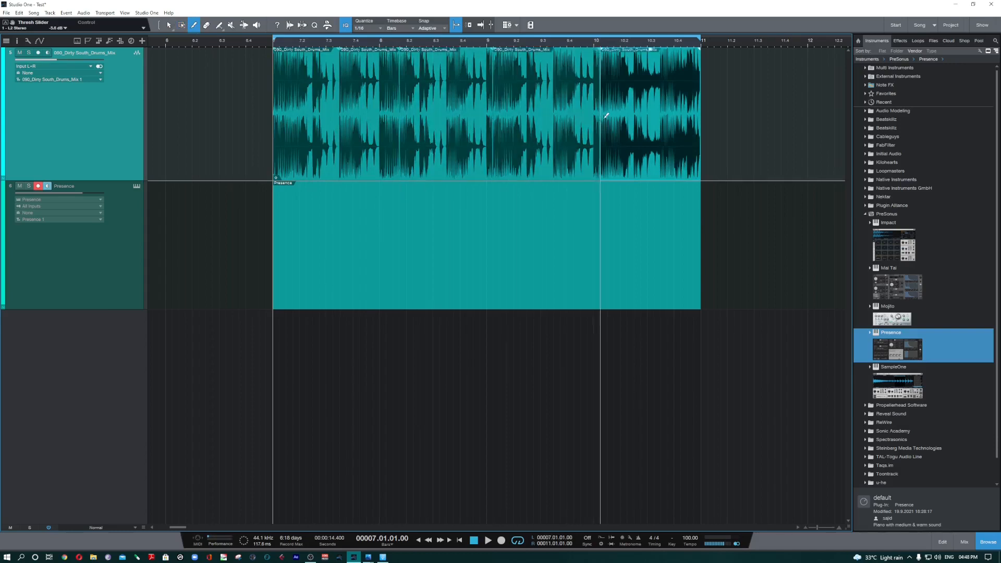
left_click(576, 219)
left_click(446, 238)
left_click(347, 239)
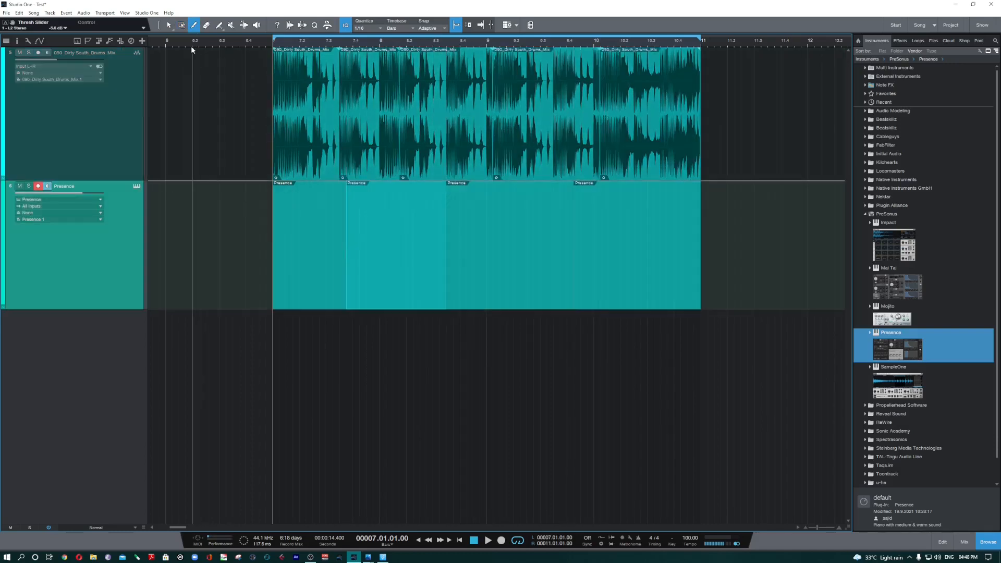
Step: Erase the second, fourth and first Presence parts with the Eraser tool, looking up the undo command along the way
left_click(207, 25)
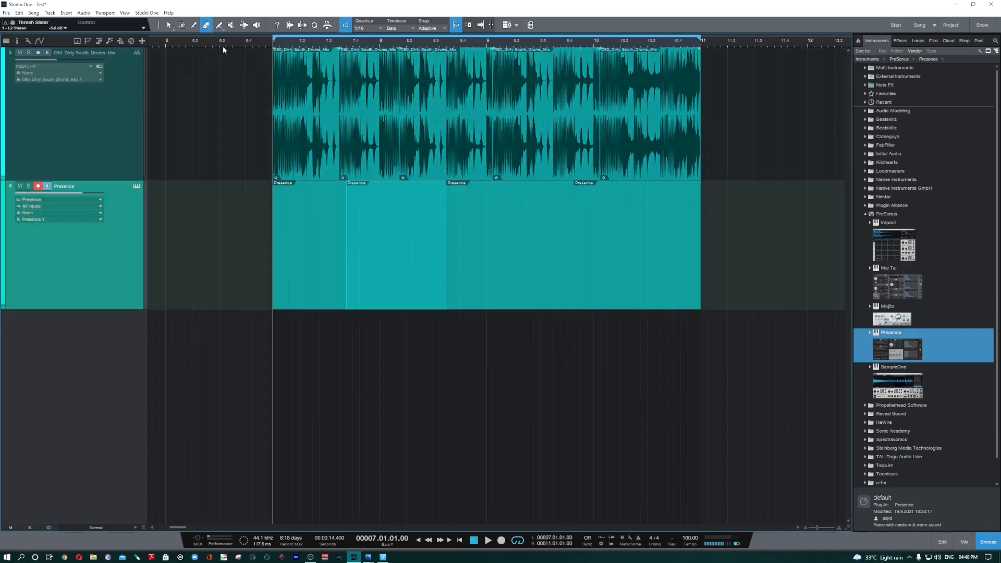
left_click(386, 246)
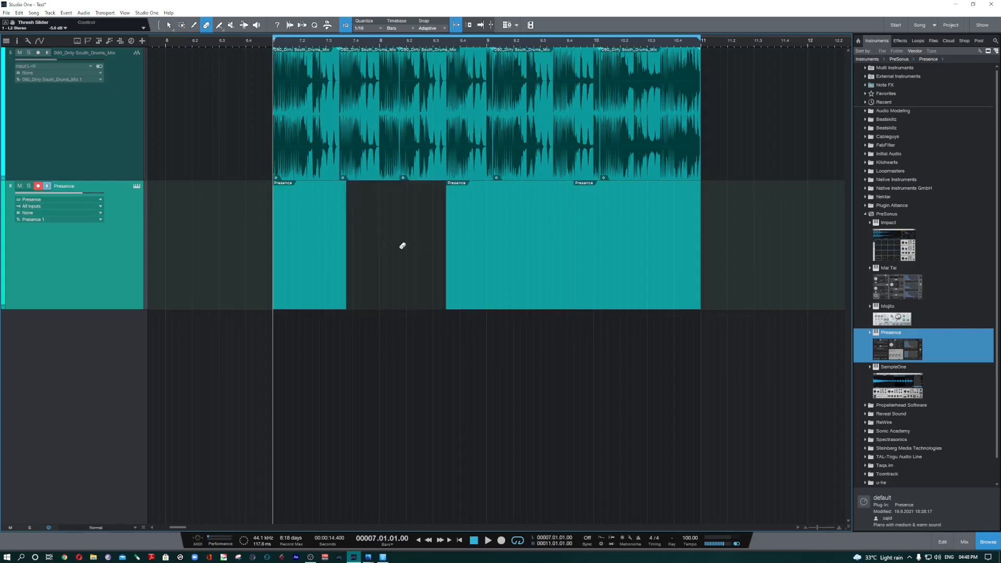
left_click(628, 275)
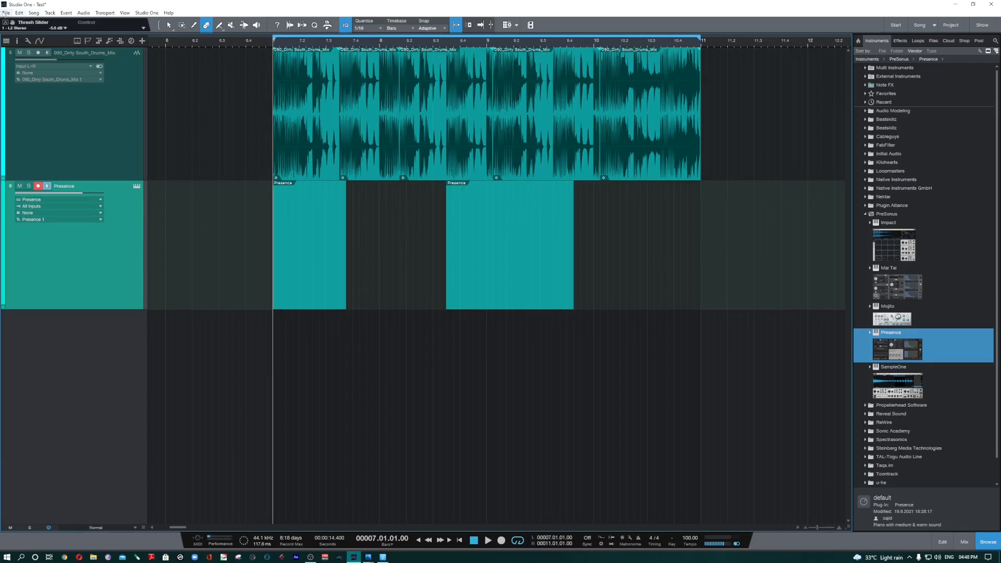
left_click(7, 13)
mouse_move(19, 13)
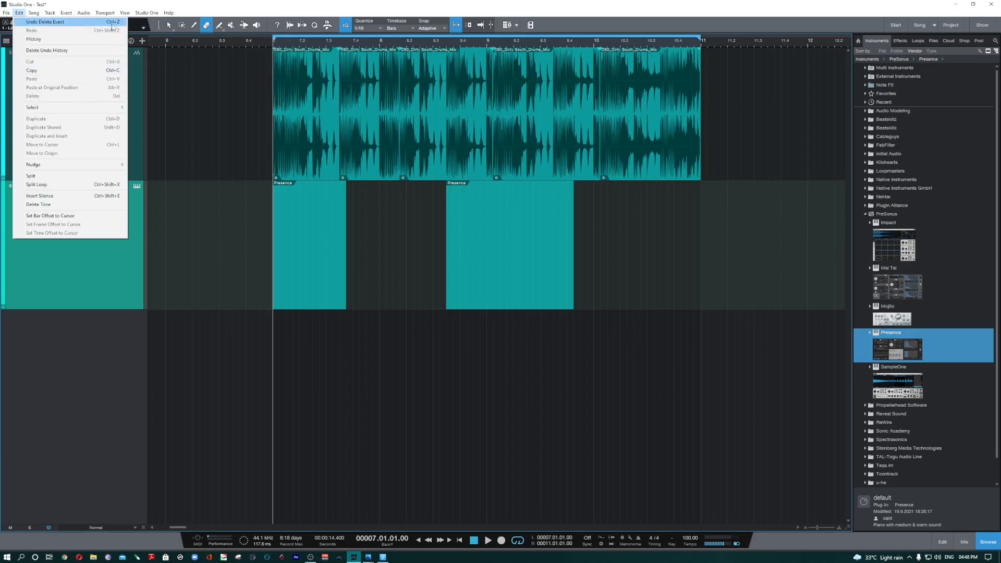
left_click(315, 274)
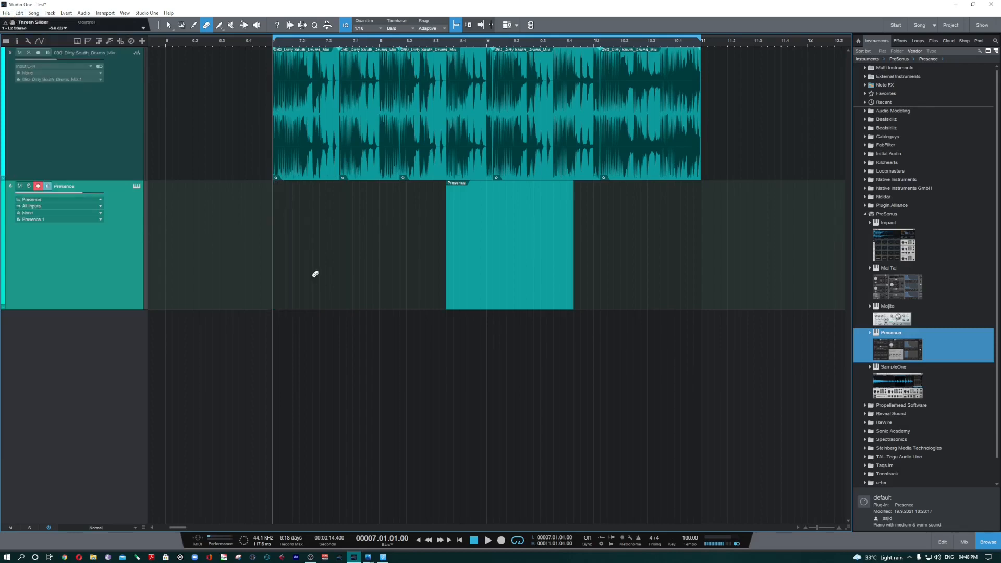
Step: Undo the three deletions on the Presence track
key("ctrl+z")
key("ctrl+z")
key("ctrl+z")
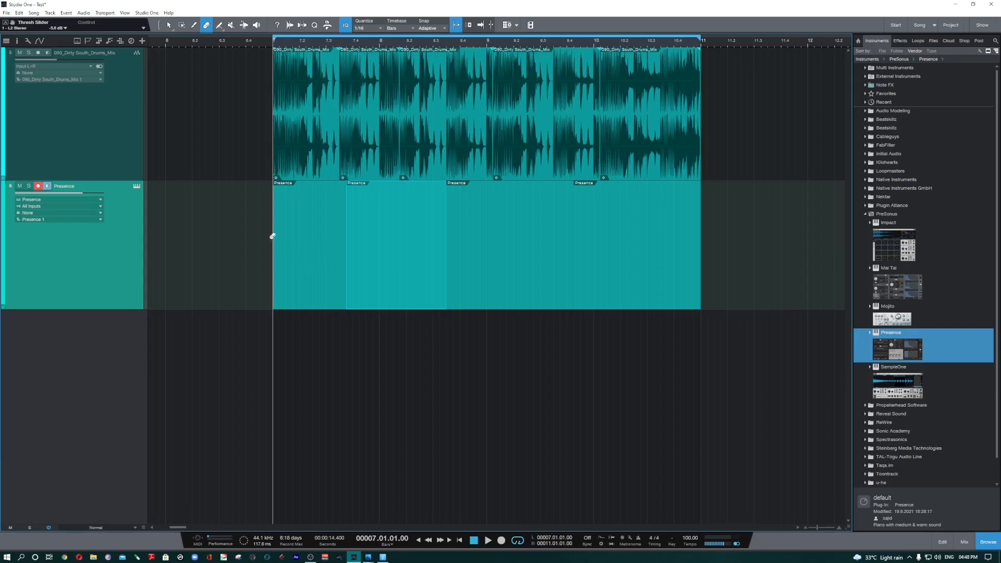
Step: With the linked Arrow and Range tools, cut a short range around 8.3 out of the drums and move it before bar 7
key("1")
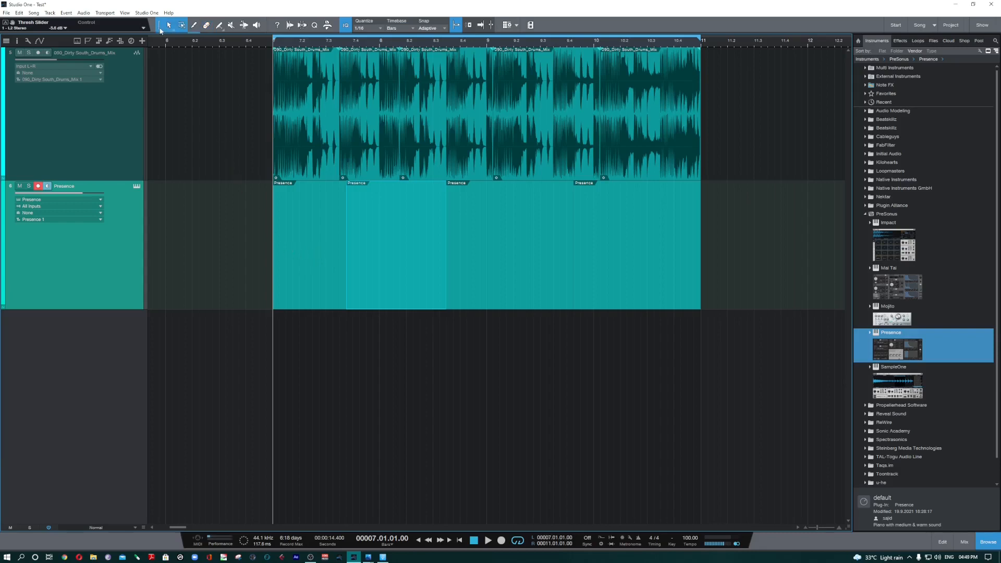
left_click(416, 158)
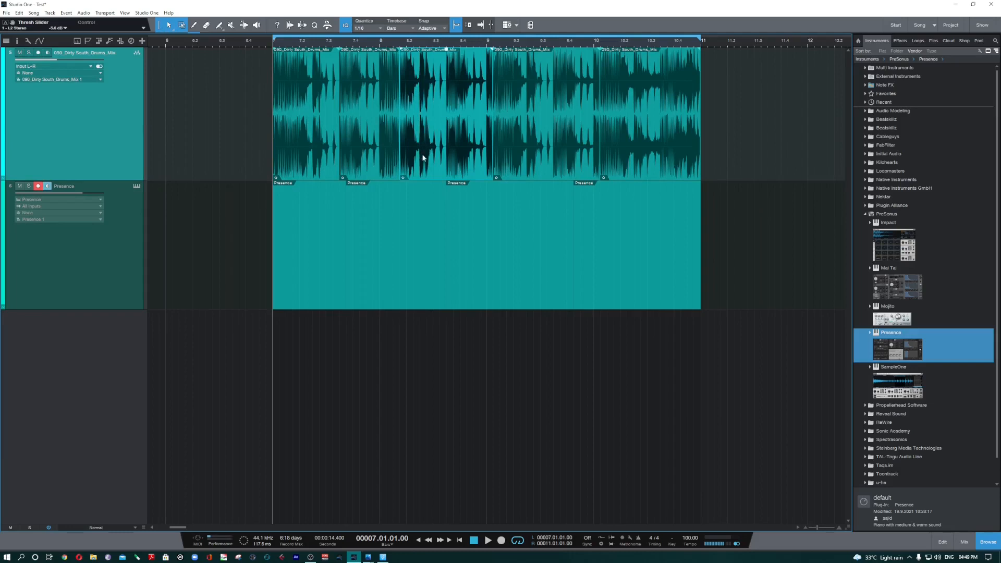
left_click_drag(426, 83, 467, 88)
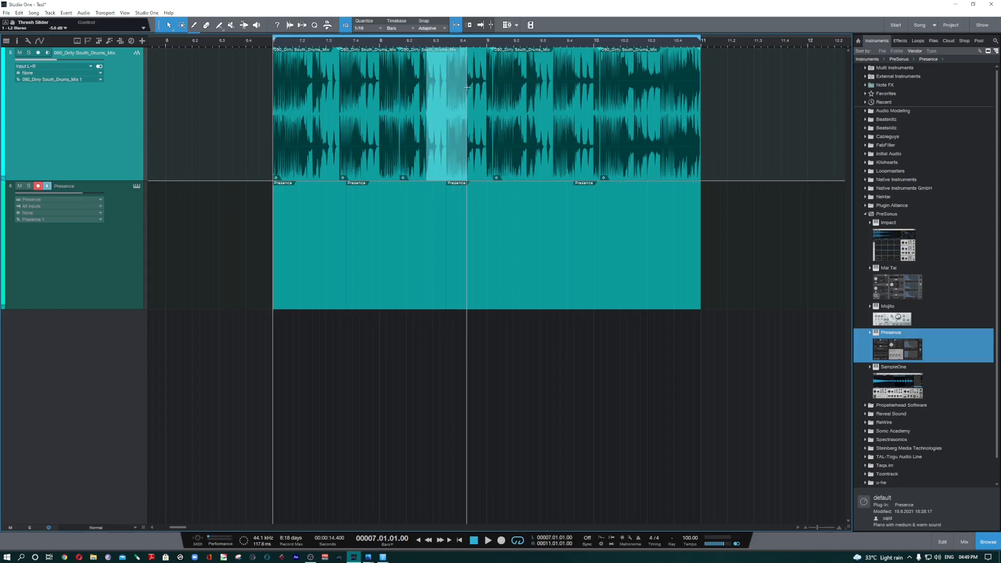
left_click(449, 73)
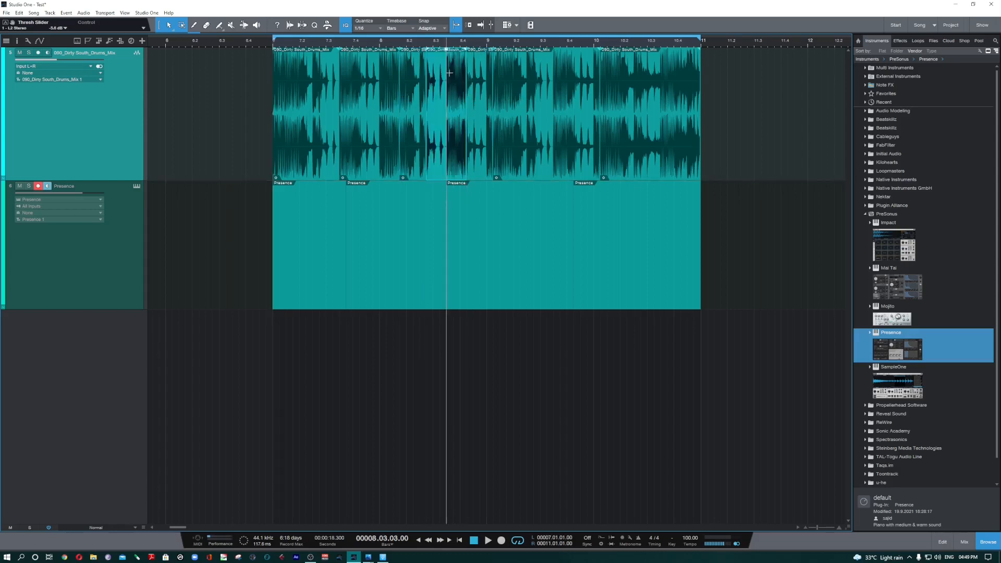
left_click_drag(449, 130, 243, 125)
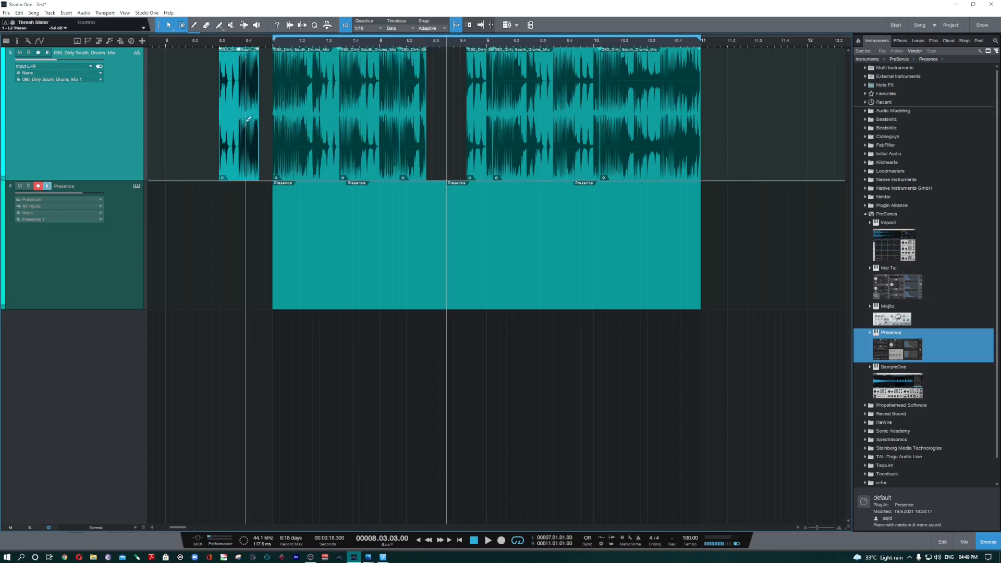
Step: Undo the moved drums range and all splits on the drums and Presence tracks
key("ctrl+z")
key("ctrl+z")
key("ctrl+z")
key("ctrl+z")
key("ctrl+z")
key("ctrl+z")
key("ctrl+z")
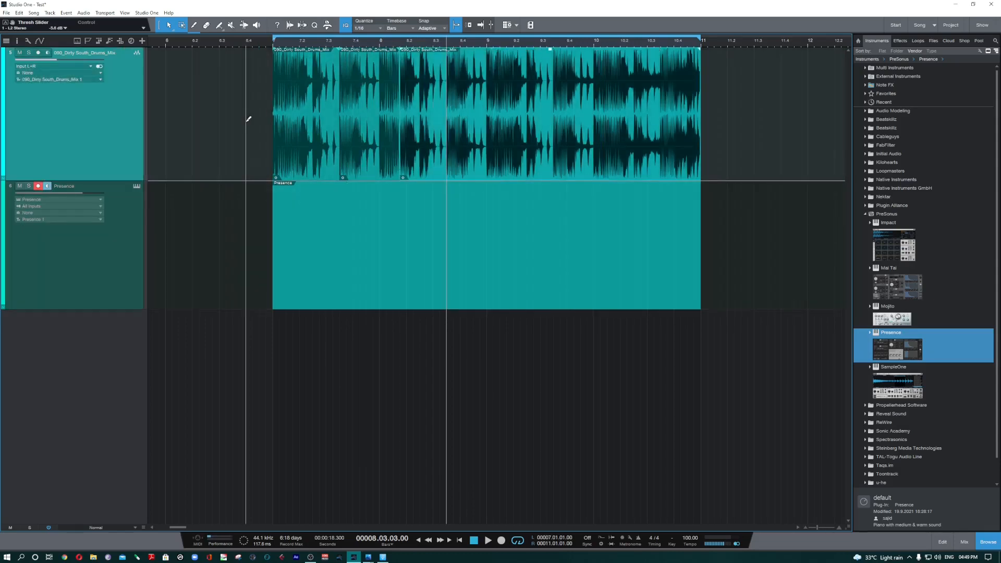
left_click(368, 132)
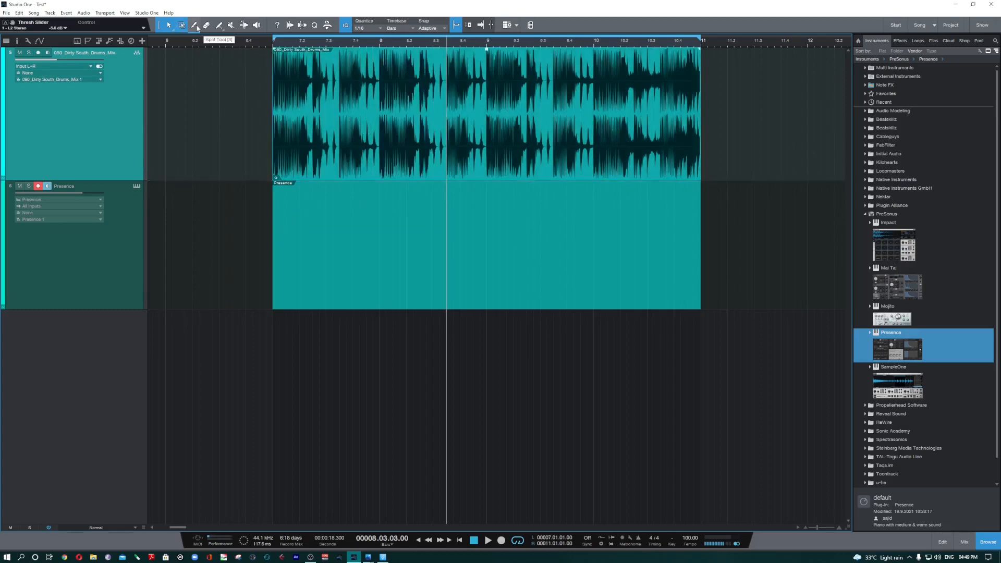
Step: Try range selections on the drums event with the linked Arrow and Range tools, placing the playhead at 8.2.1
left_click_drag(393, 116, 520, 116)
left_click(553, 101)
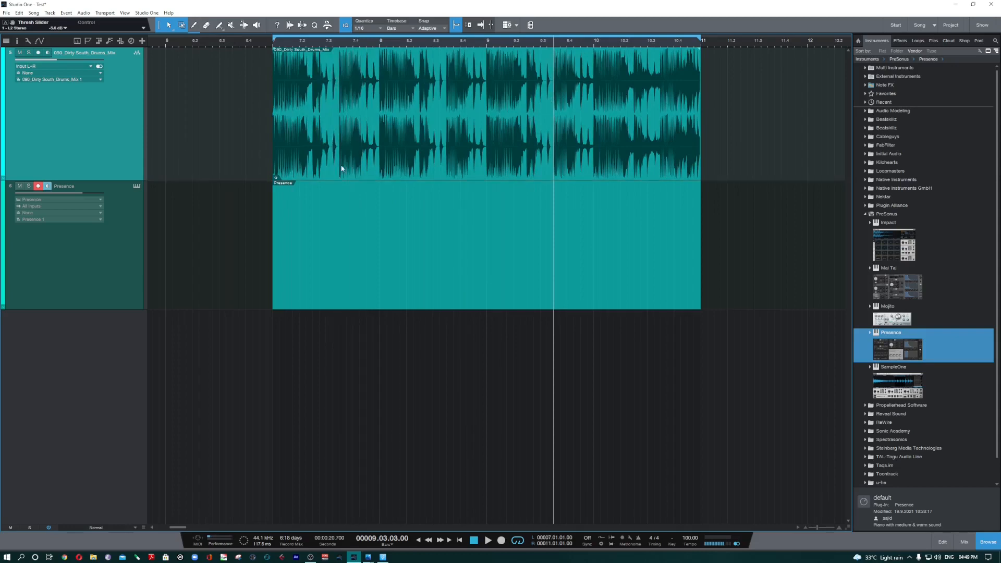
left_click_drag(339, 90, 385, 84)
left_click(405, 82)
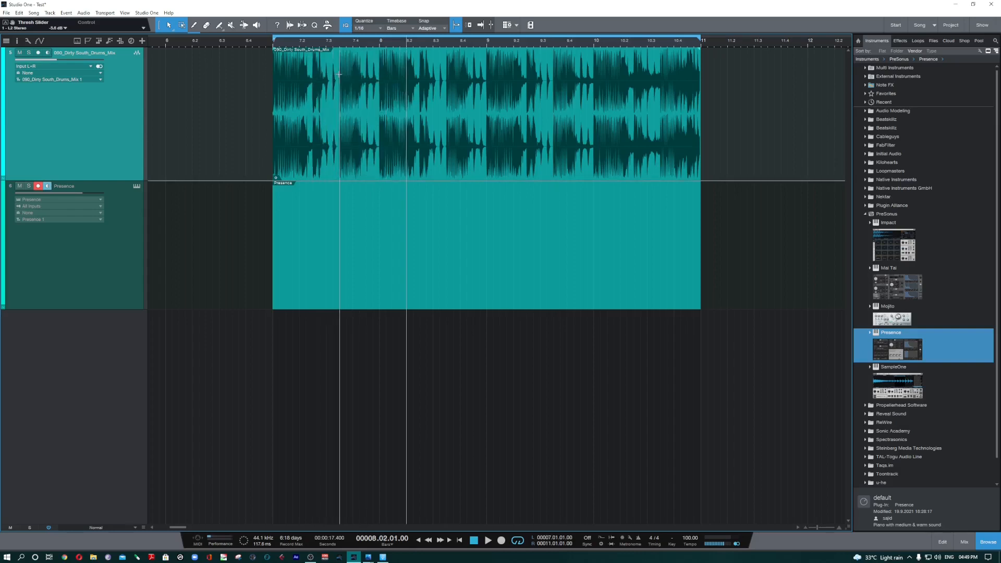
Step: Split the drums event at 7.3.3 and 8.2.3 with the linked Arrow and Range tools
left_click(339, 74)
double_click(339, 74)
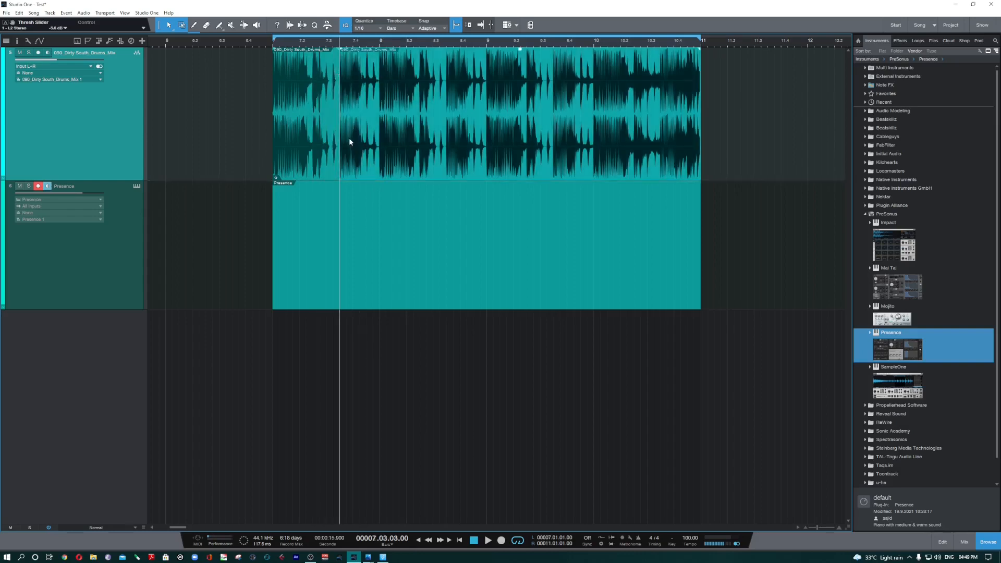
double_click(420, 94)
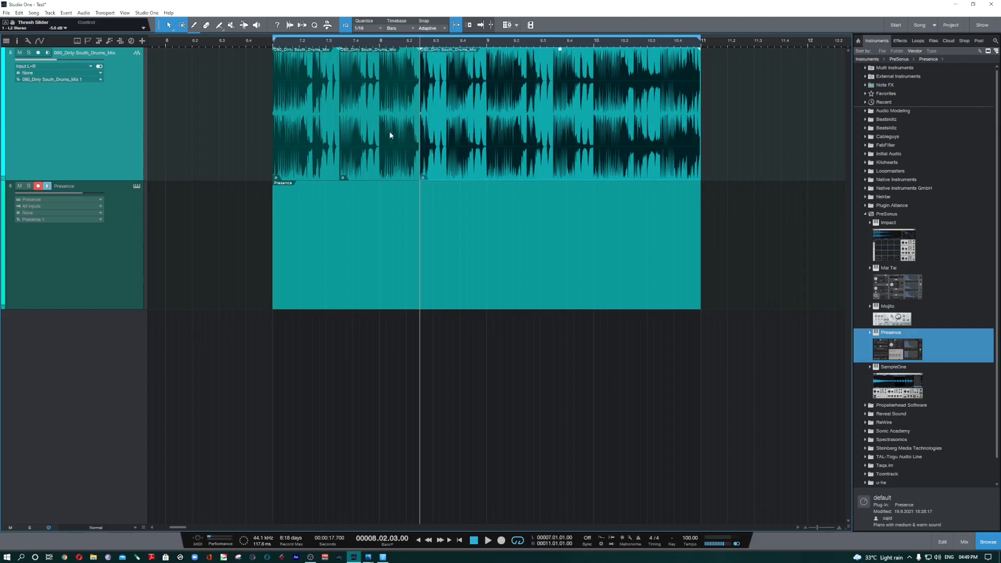
Step: Erase the middle drums event with the Eraser tool and undo the deletion
left_click(209, 27)
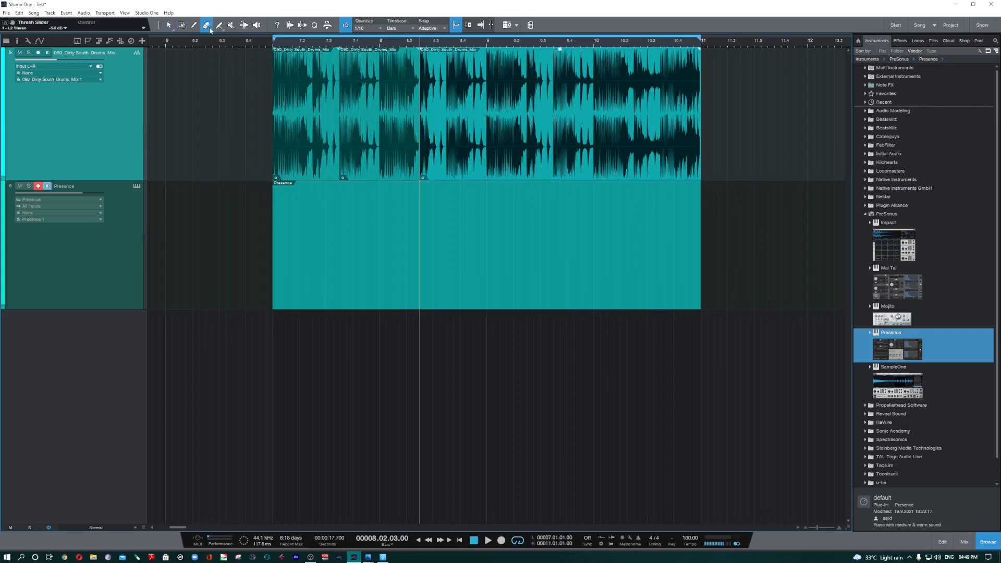
left_click(380, 114)
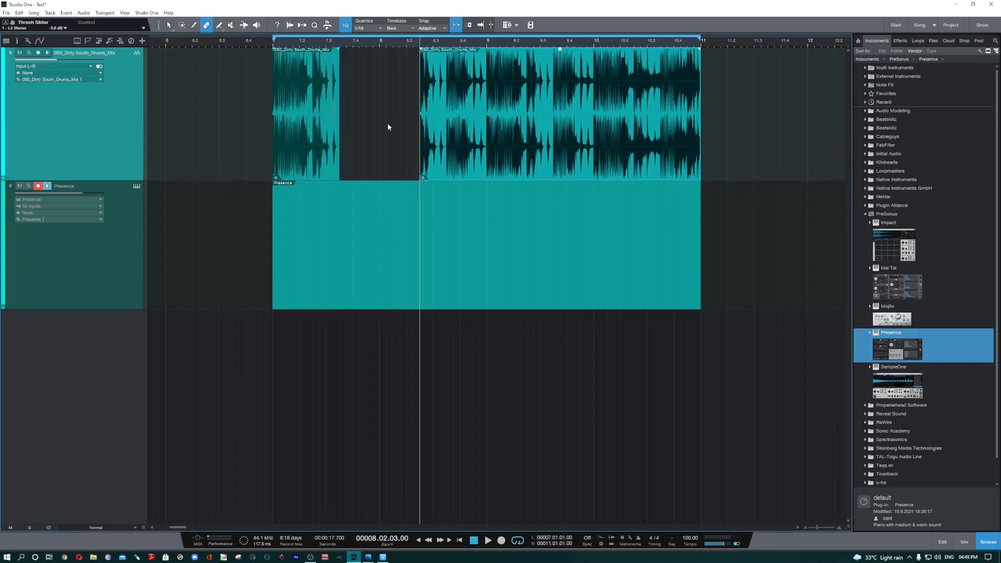
key("ctrl+z")
Step: Delete the middle drums event between 7.3.3 and 8.2.3 after selecting it with the Arrow tool
left_click(169, 25)
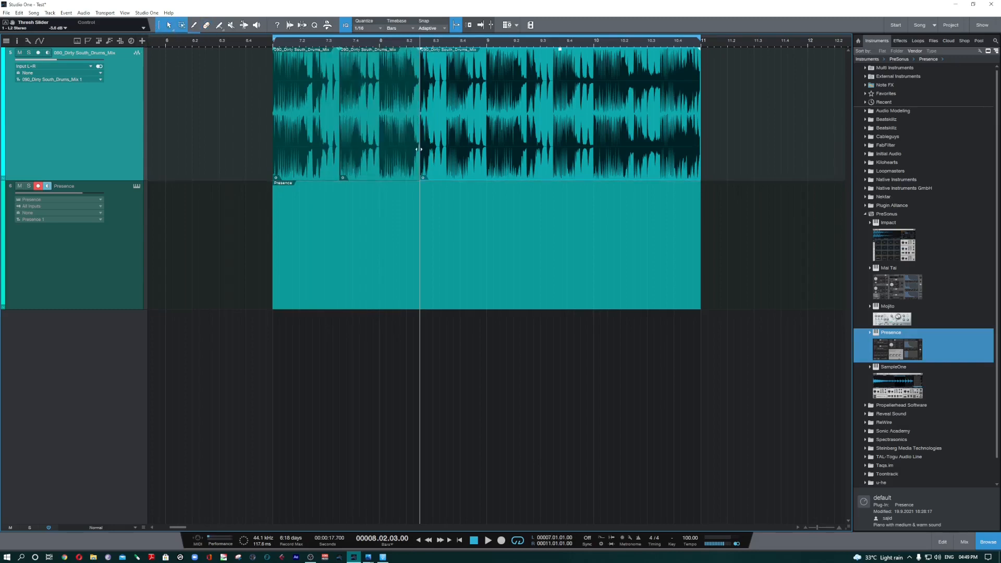
left_click(385, 150)
key("Delete")
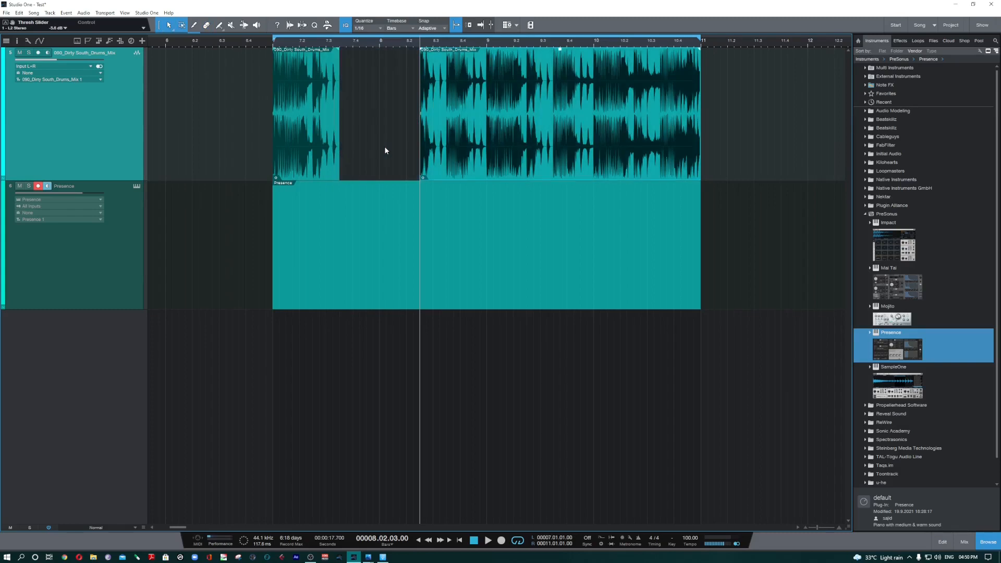
Step: Undo the deletion of the middle drums event and the split at 8.2.3
key("ctrl+z")
key("ctrl+z")
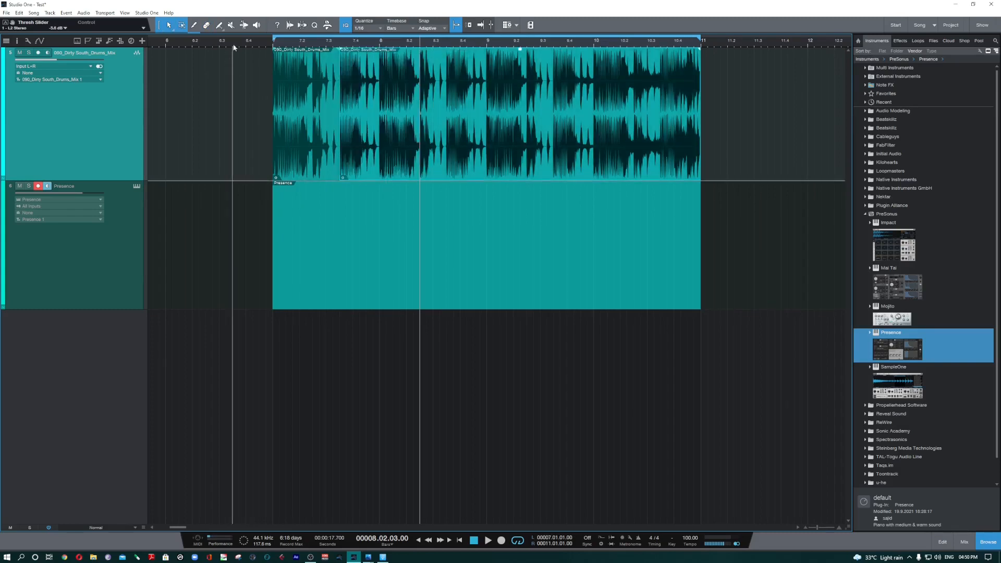
Step: Choose the Freehand shape for the Paint tool and review its other drawing shapes
left_click(219, 27)
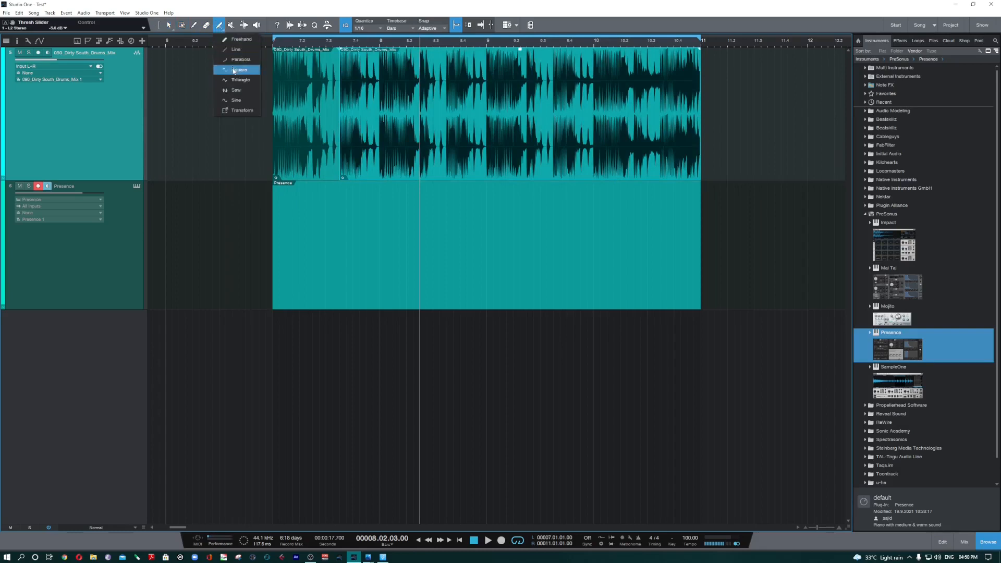
left_click(238, 42)
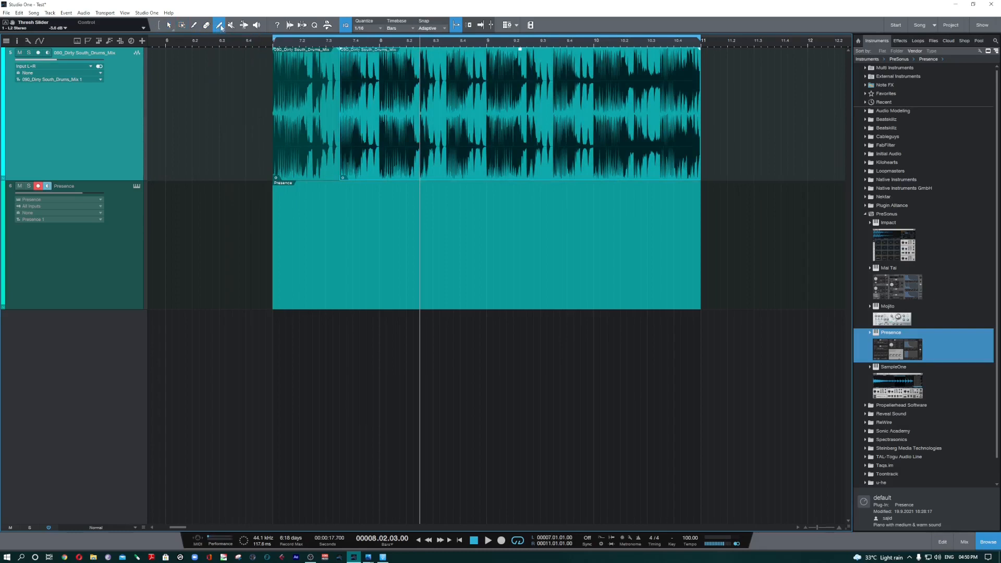
left_click(222, 28)
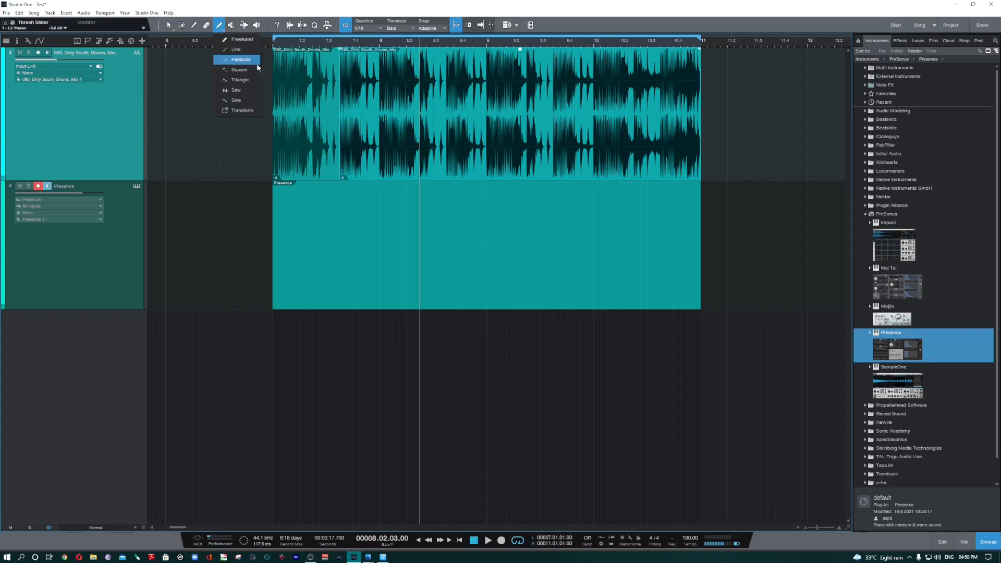
left_click(220, 30)
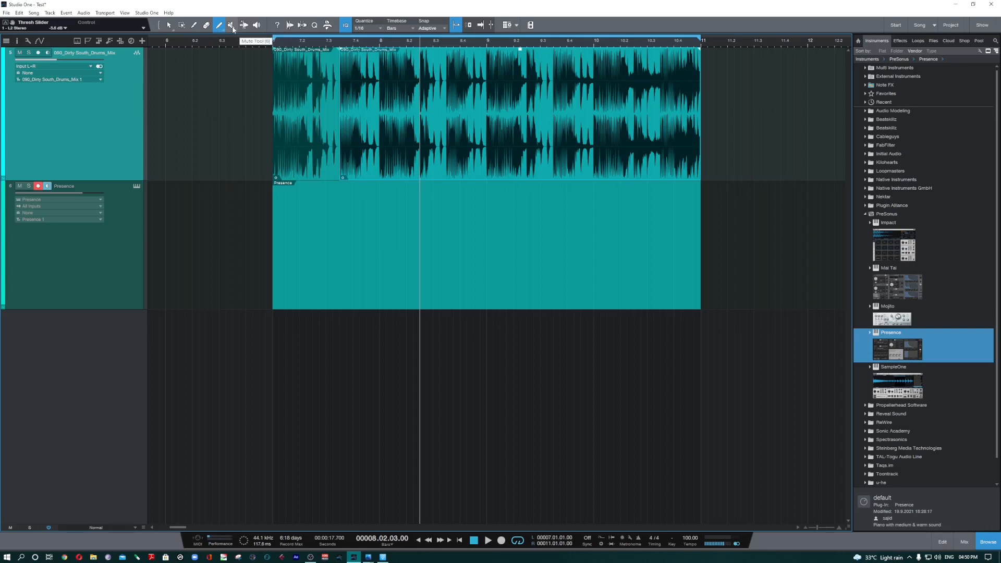
Step: Try muting and unmuting the two drums events with the Mute tool
left_click(231, 26)
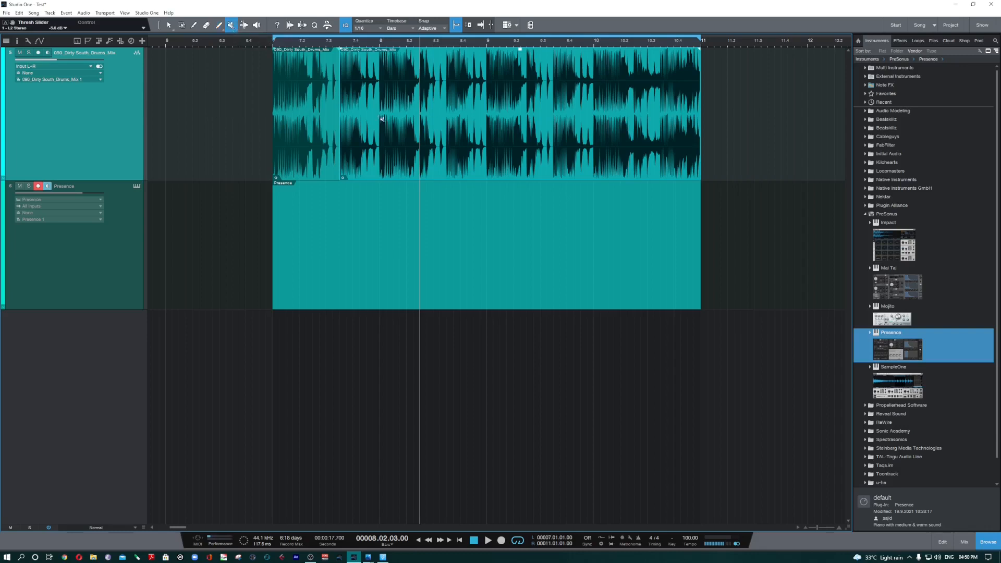
left_click(421, 119)
left_click(525, 126)
left_click(311, 115)
left_click(313, 126)
left_click(561, 134)
left_click(441, 176)
left_click(317, 146)
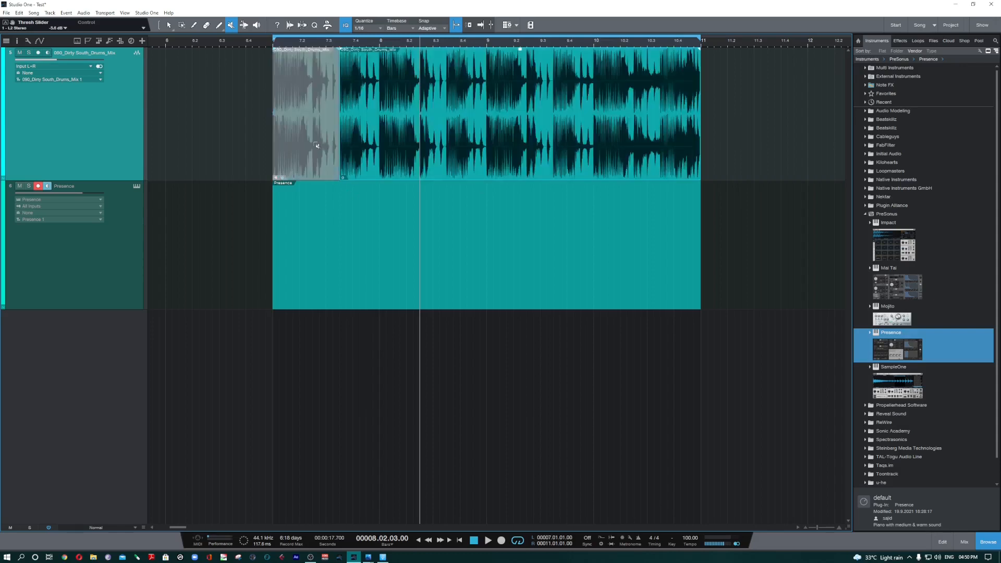
left_click(317, 145)
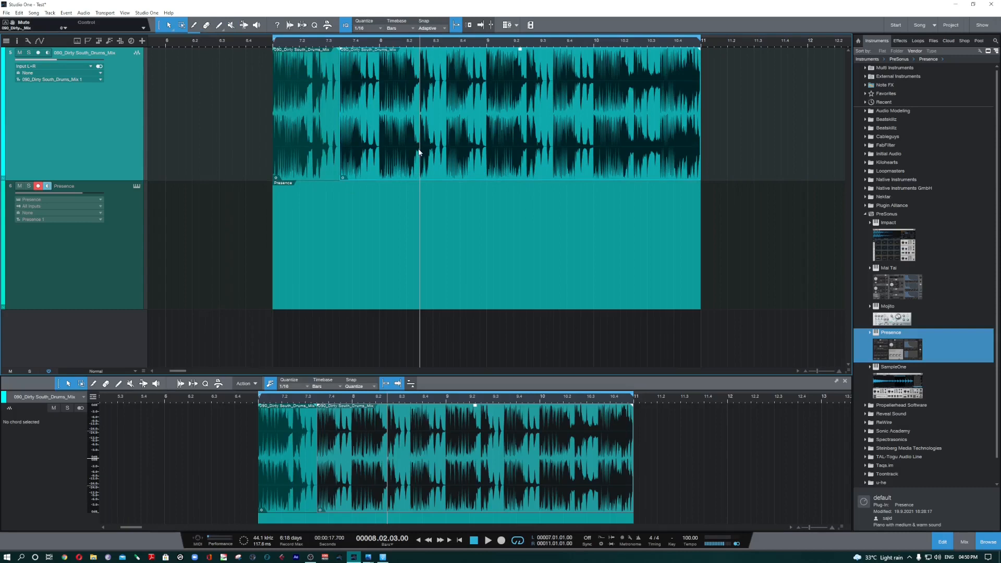
Step: Toggle mute on and off for the selected drums event and close the audio editor
key("shift+m")
key("shift+m")
key("F2")
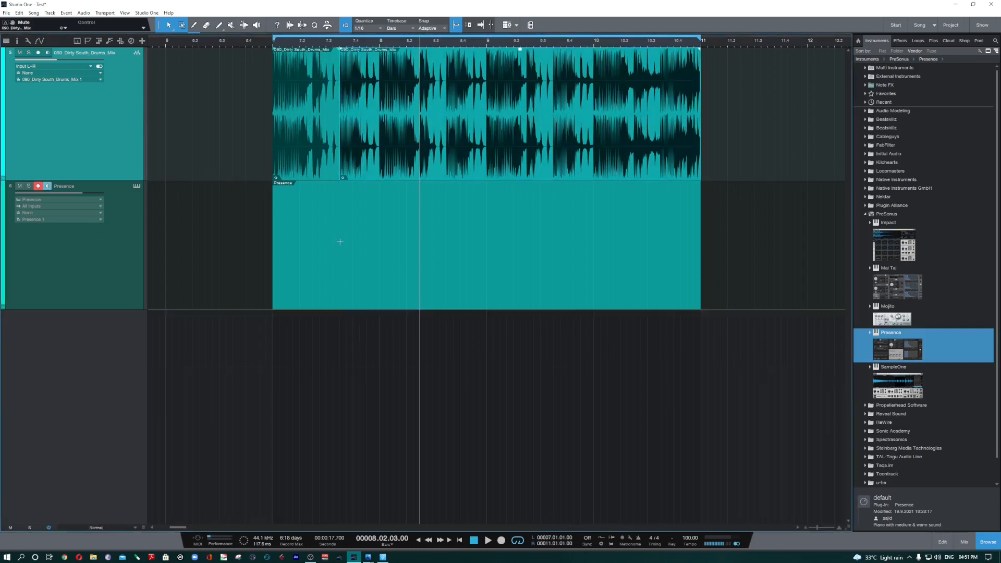
Step: Audition the drums event from several positions with the Listen tool, ending near 10.3.3, and return to the Arrow tool
left_click(259, 29)
left_click_drag(374, 135, 384, 129)
left_click(490, 126)
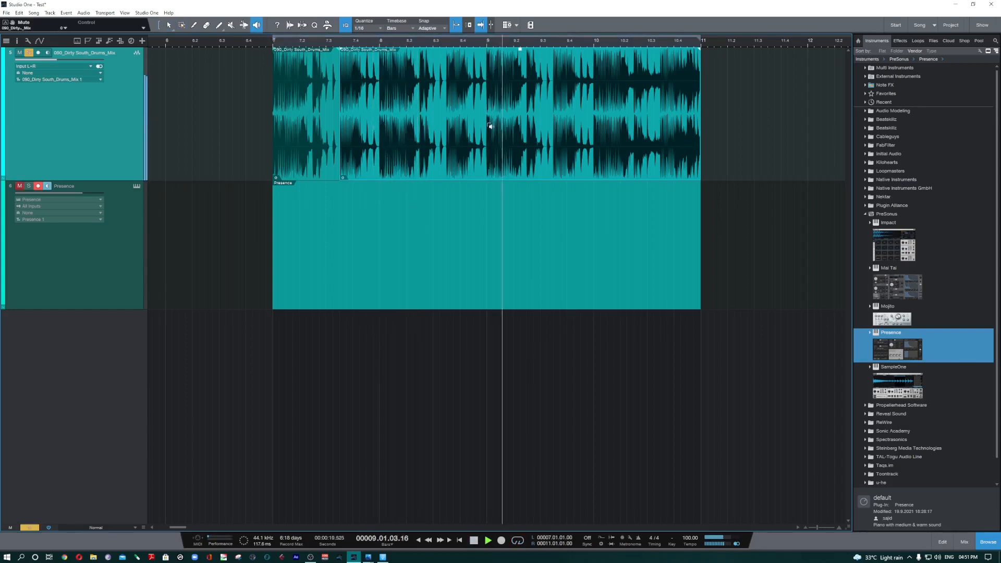
left_click_drag(620, 135, 623, 138)
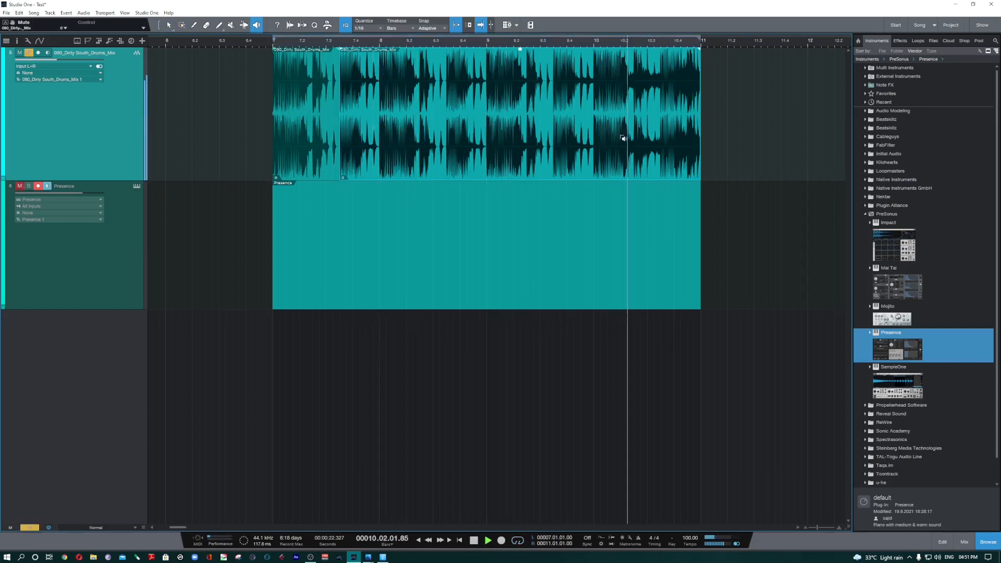
left_click(661, 143)
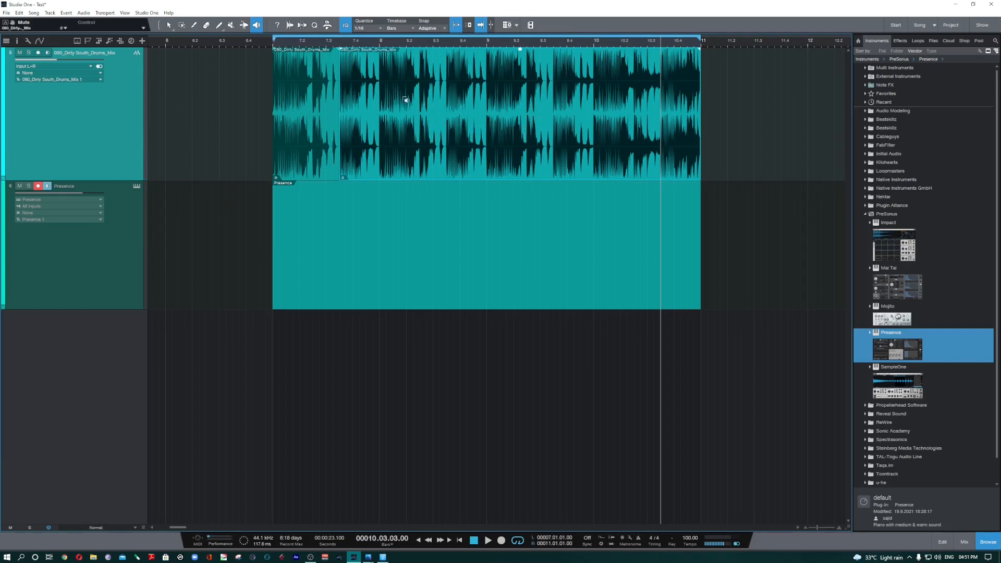
left_click(169, 25)
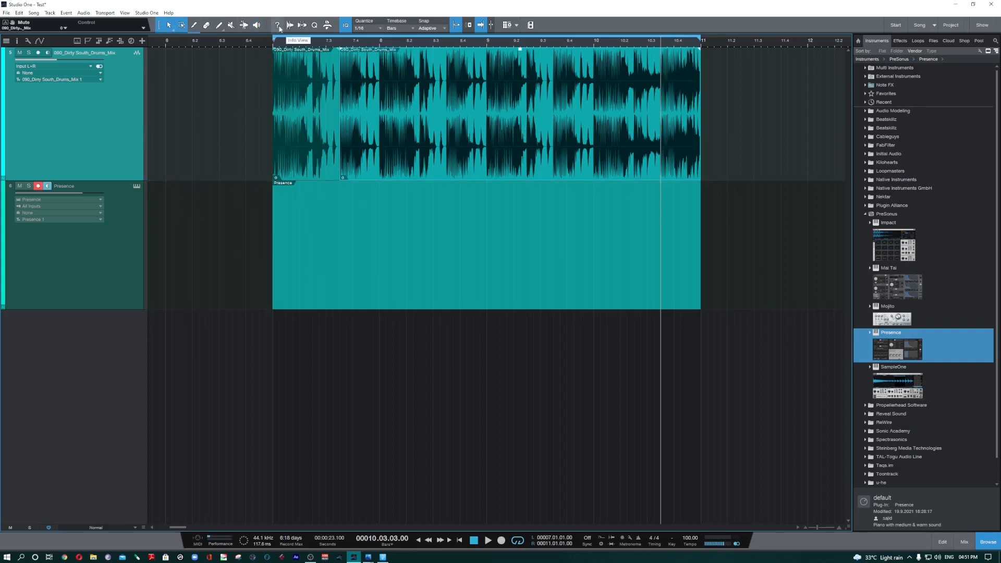
Step: Show the Info View and examine the Arrow tool's modifier hints while selecting a range in the first drums event
left_click(278, 26)
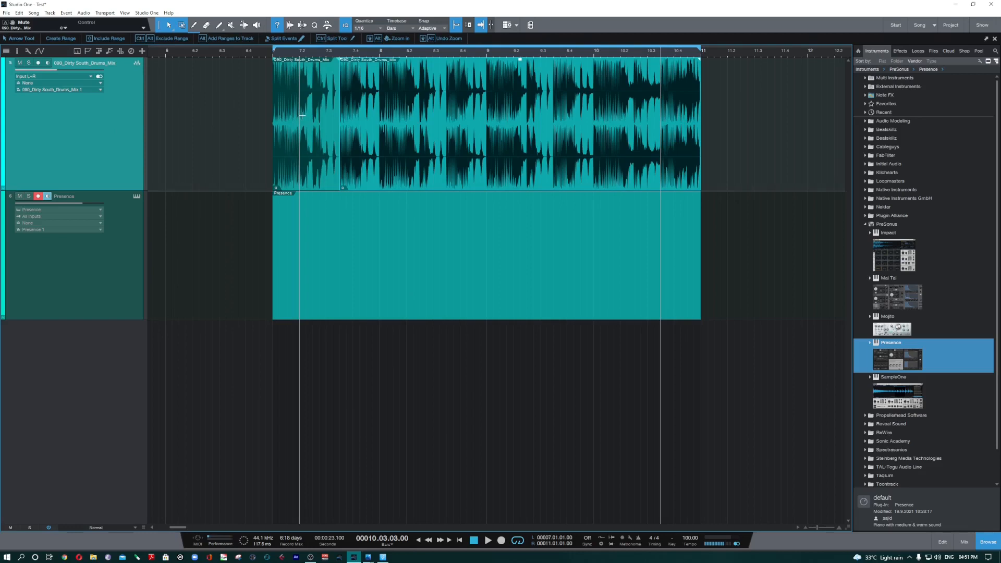
key("shift")
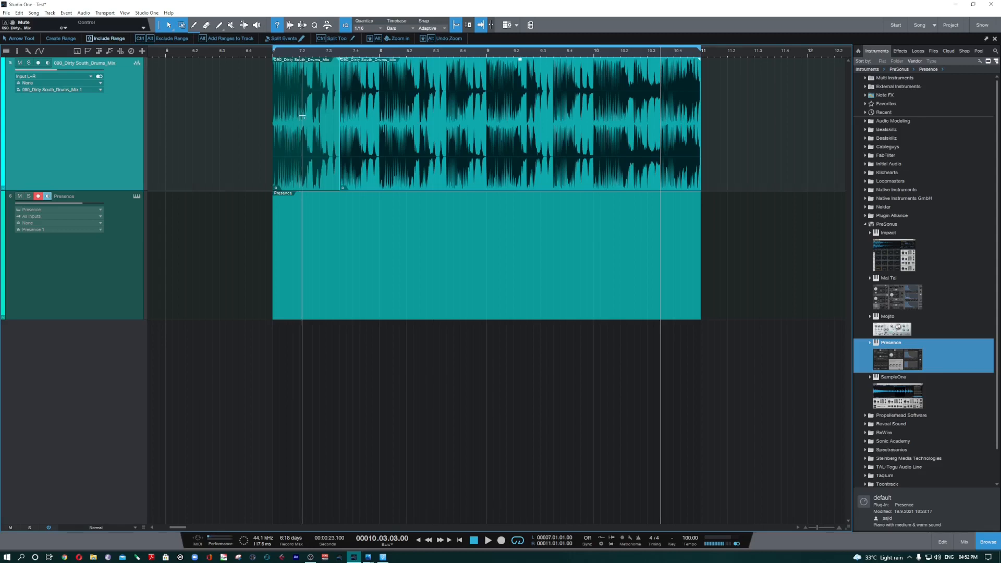
left_click_drag(286, 115, 322, 115)
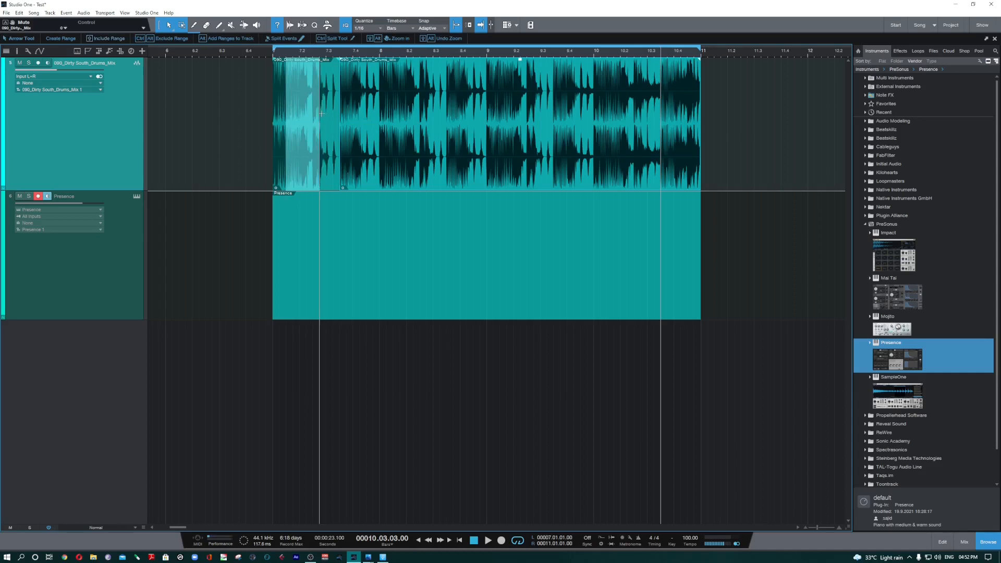
key("ctrl")
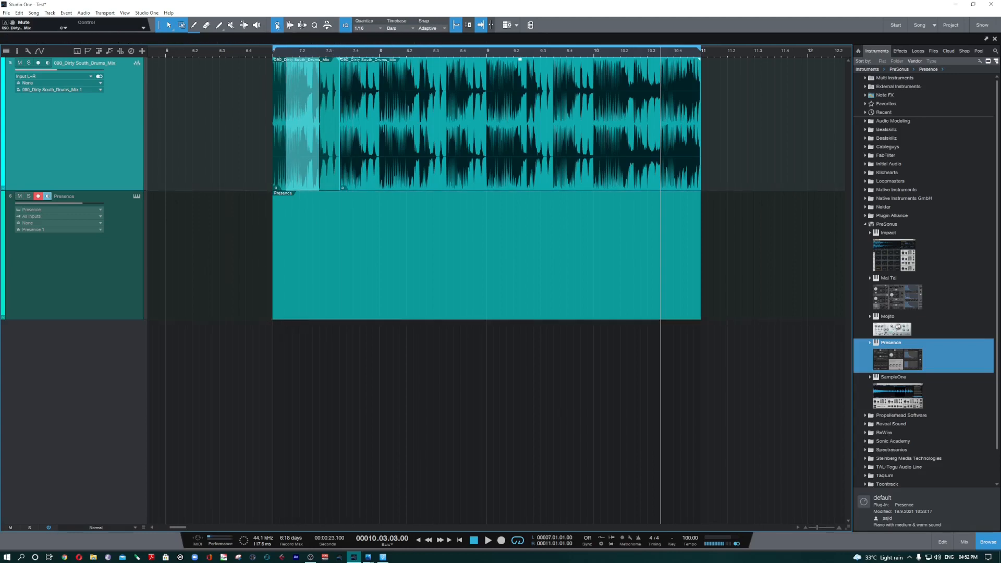
Step: Detach the Info View, move and enlarge its window to read the tool hints, and hide it
left_click(987, 39)
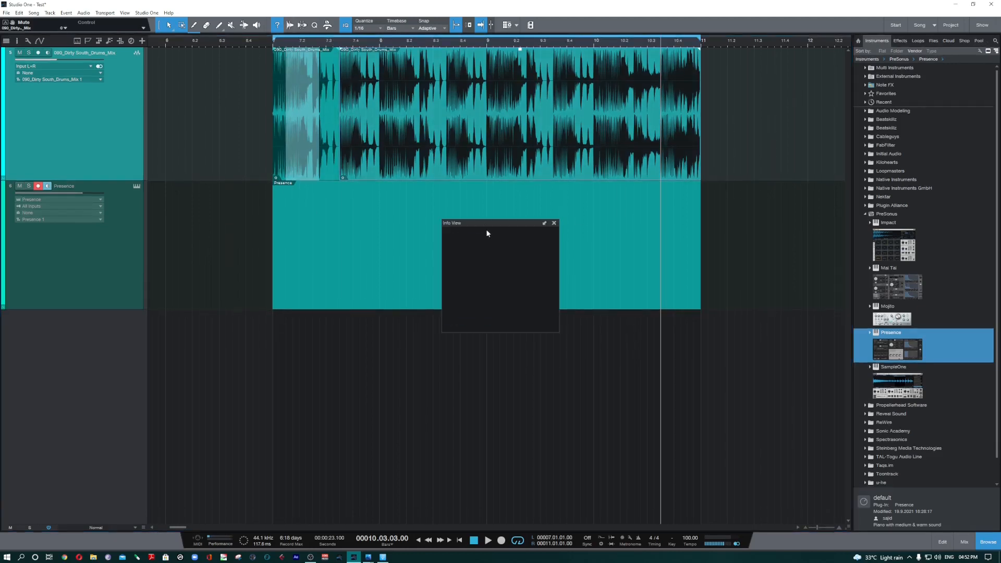
left_click_drag(491, 224, 64, 404)
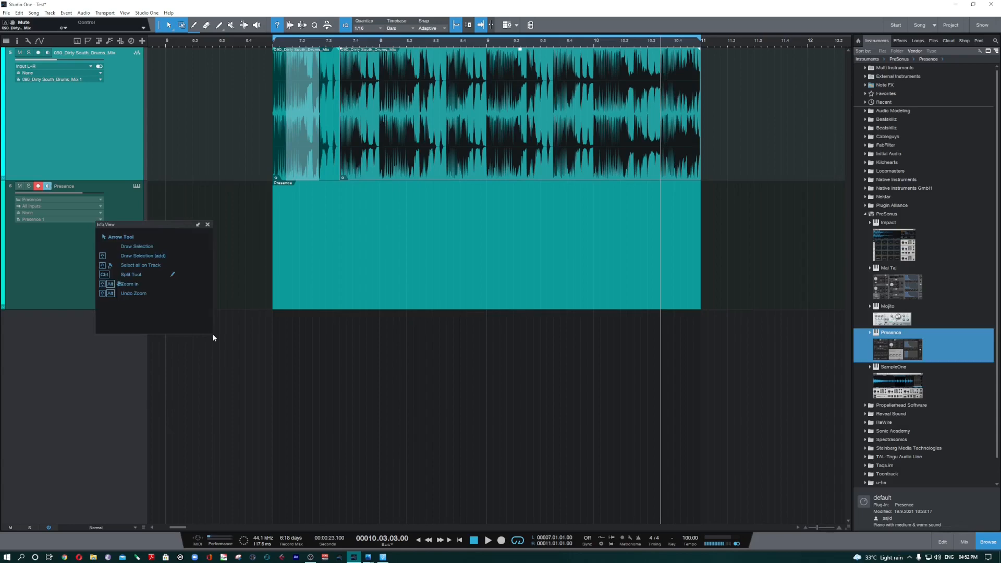
left_click_drag(213, 338, 315, 469)
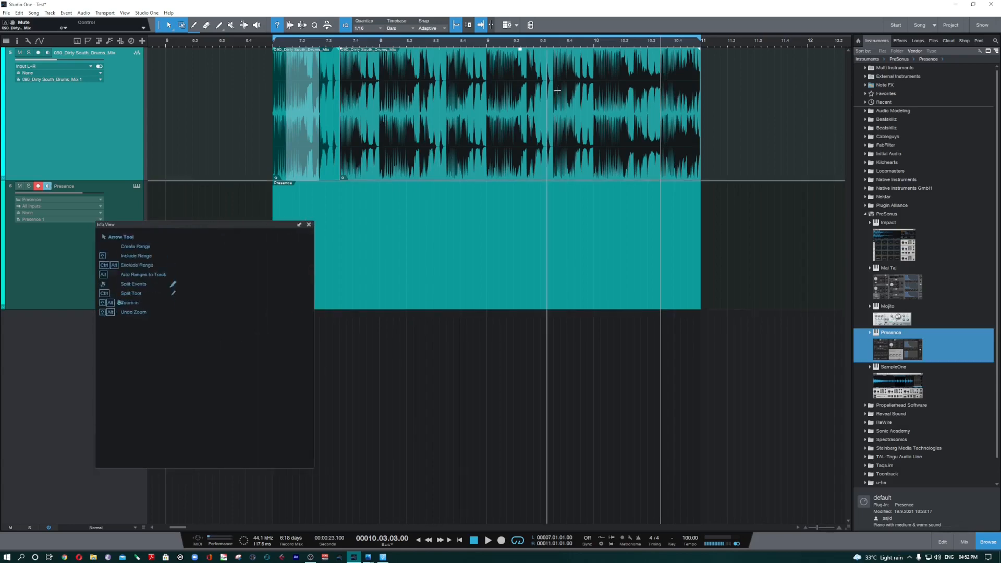
left_click(277, 25)
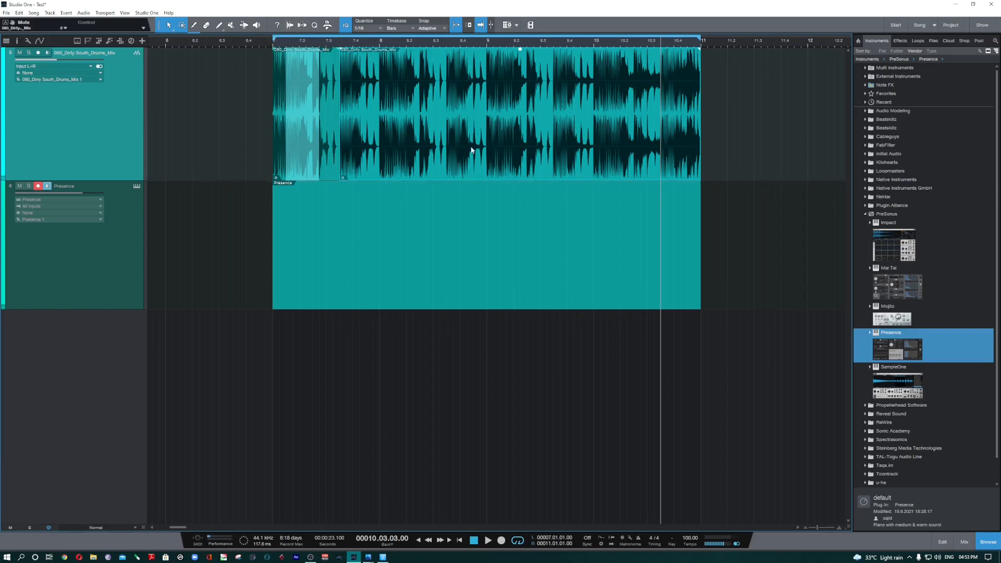
Step: Clear the range selection on the drums event and examine the Strip Silence settings before hiding them
left_click(470, 150)
left_click(302, 25)
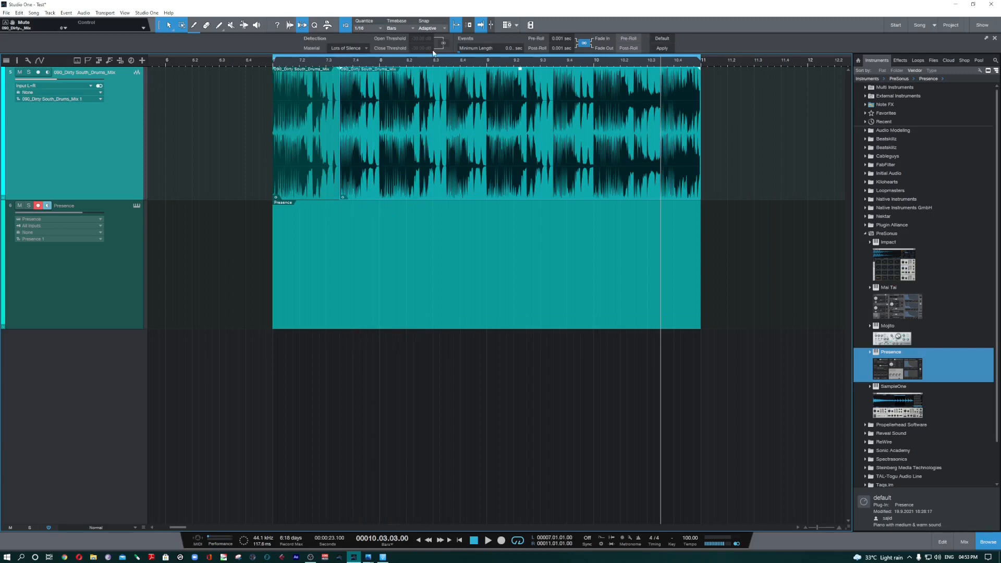
left_click(299, 29)
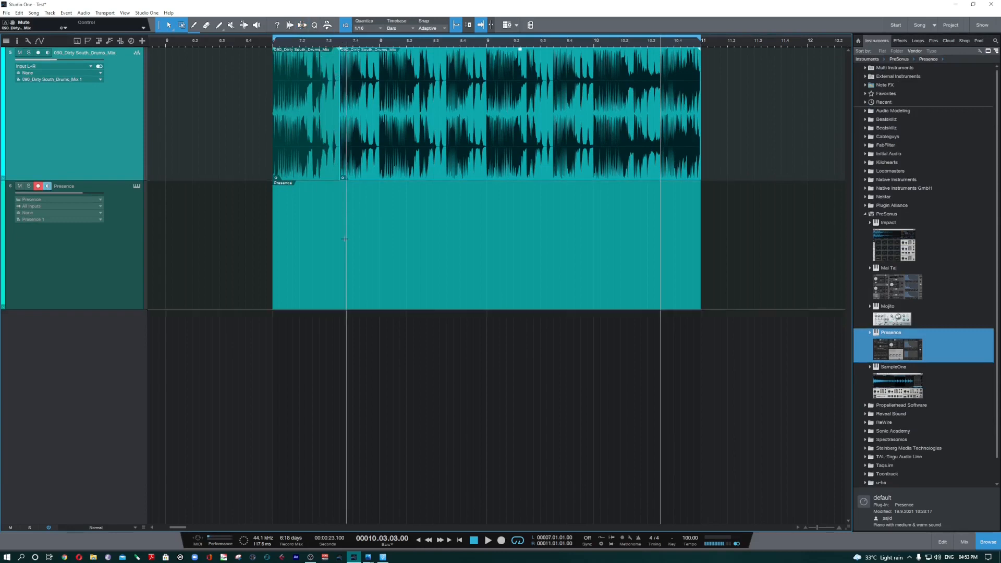
Step: Select the Presence event and examine the Quantize settings and the Audio Editing macros, hiding each one again
left_click(349, 265)
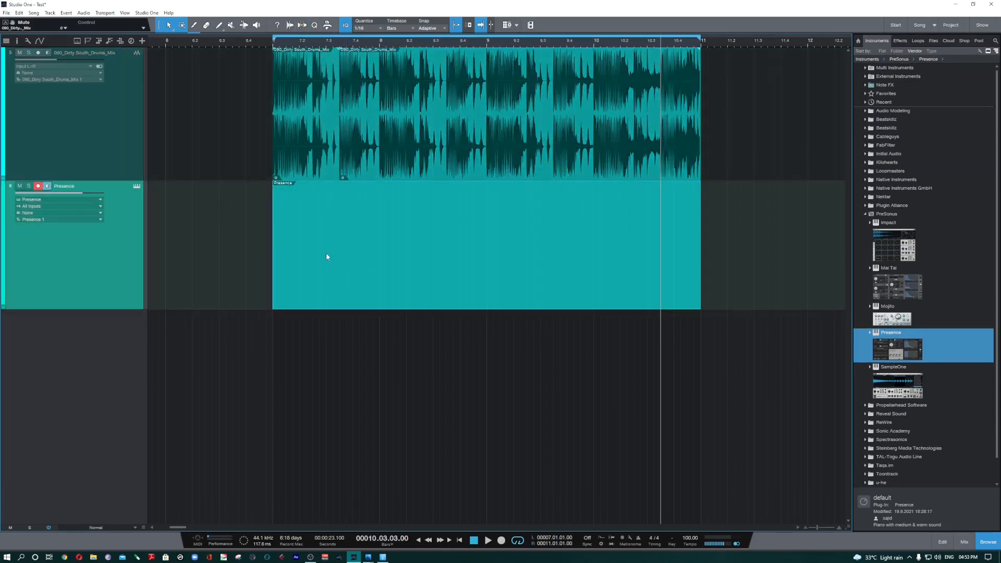
left_click(314, 26)
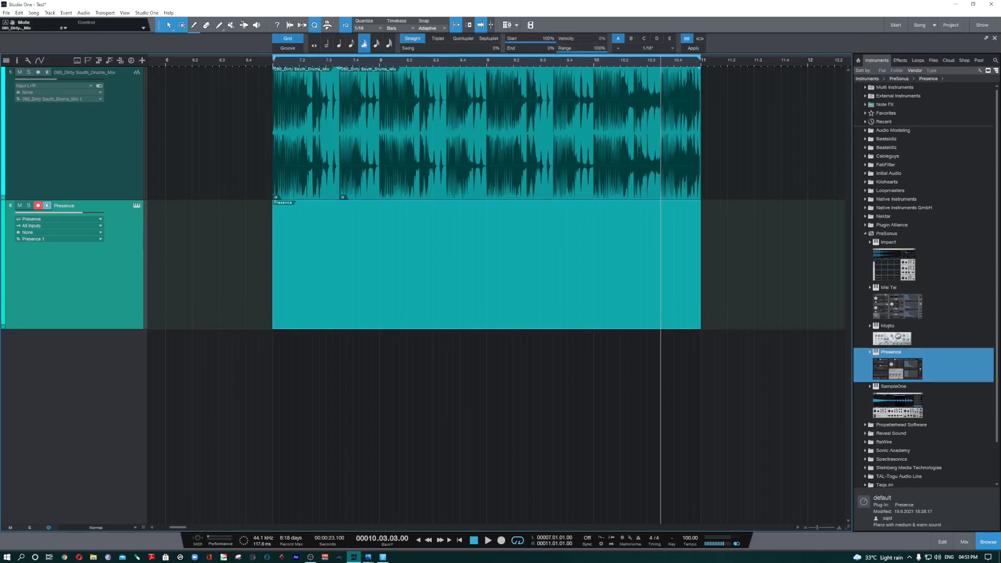
left_click(314, 27)
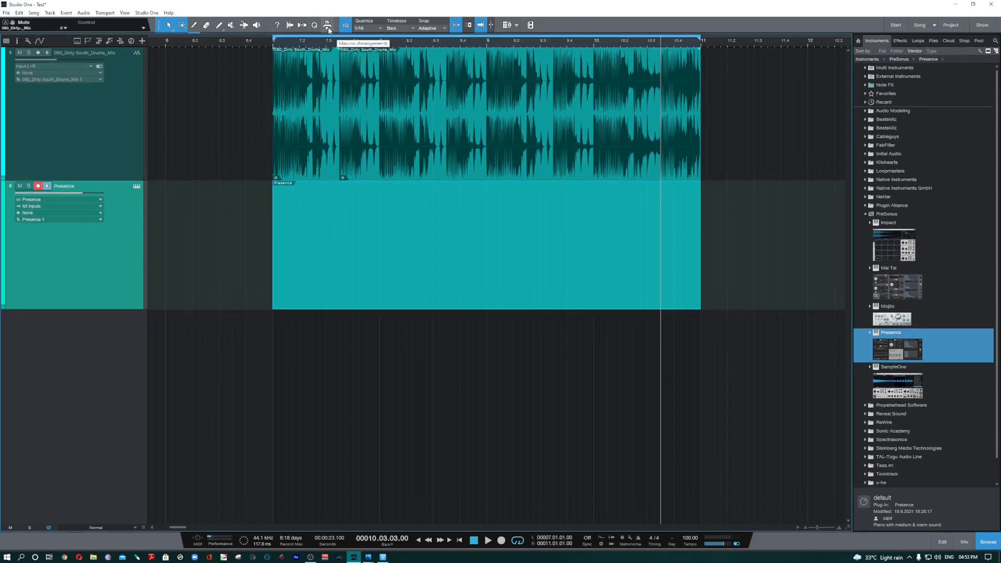
left_click(328, 29)
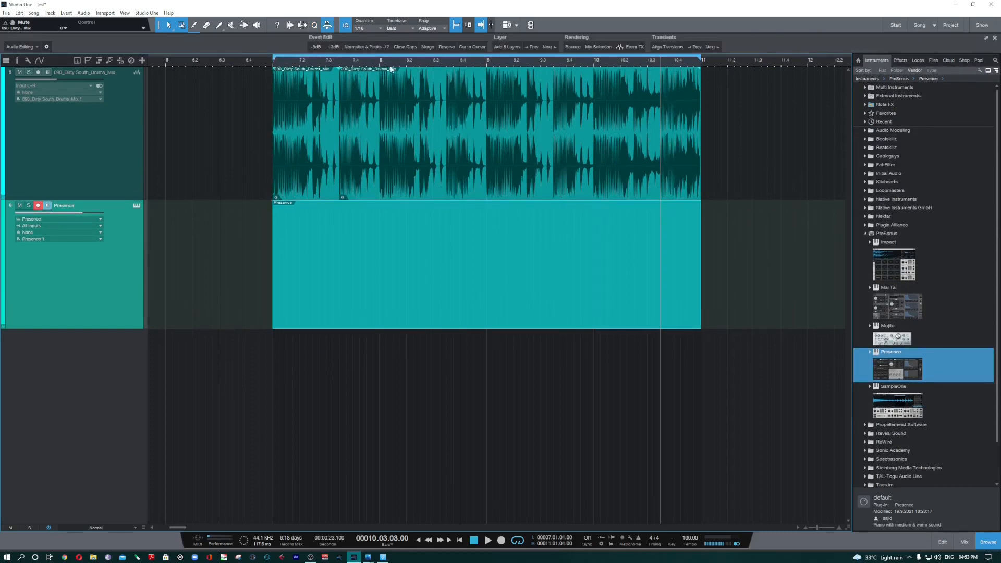
left_click(328, 27)
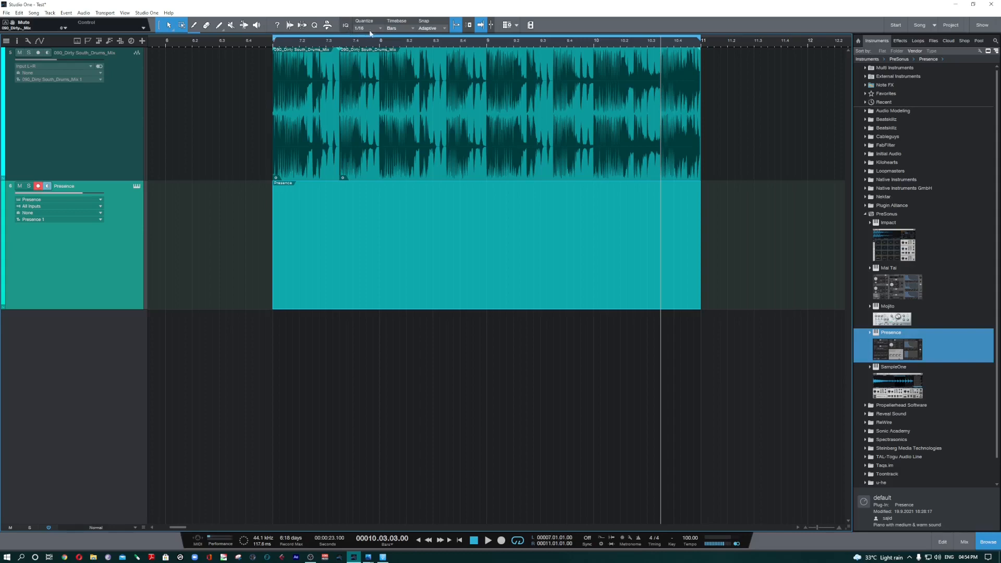
Step: Switch the timeline's timebase to Seconds and then to Samples
left_click(412, 29)
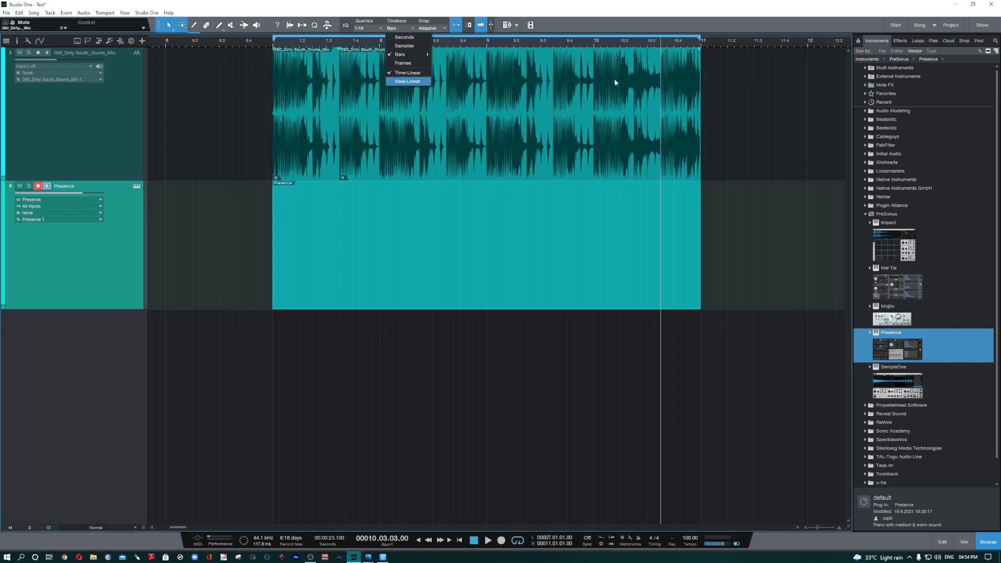
left_click(238, 112)
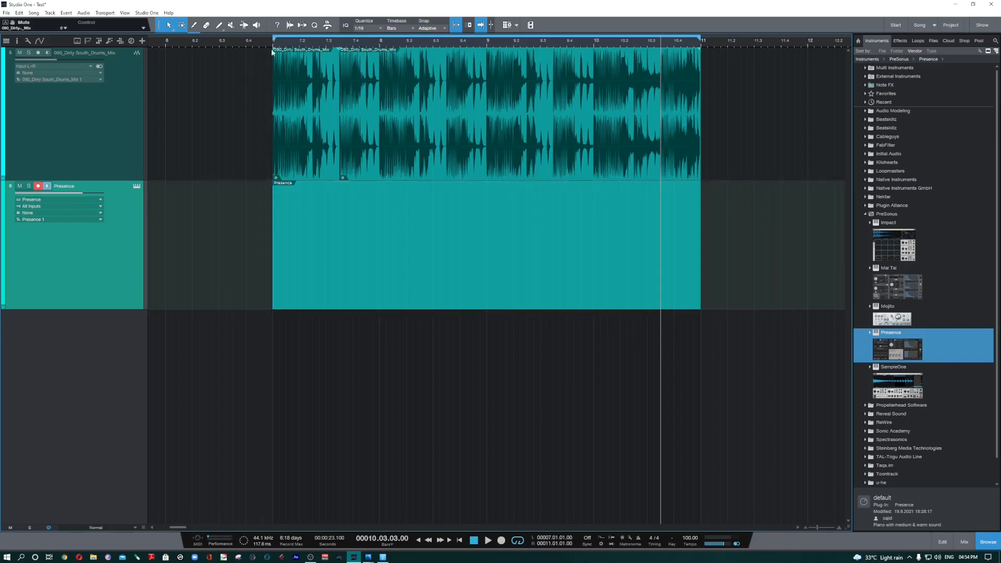
left_click_drag(304, 43, 305, 34)
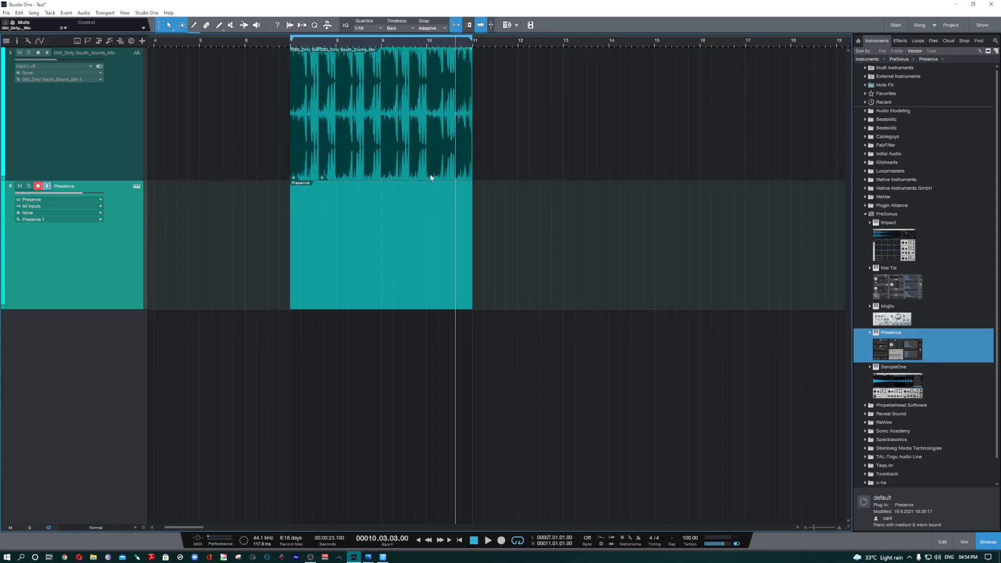
left_click(410, 28)
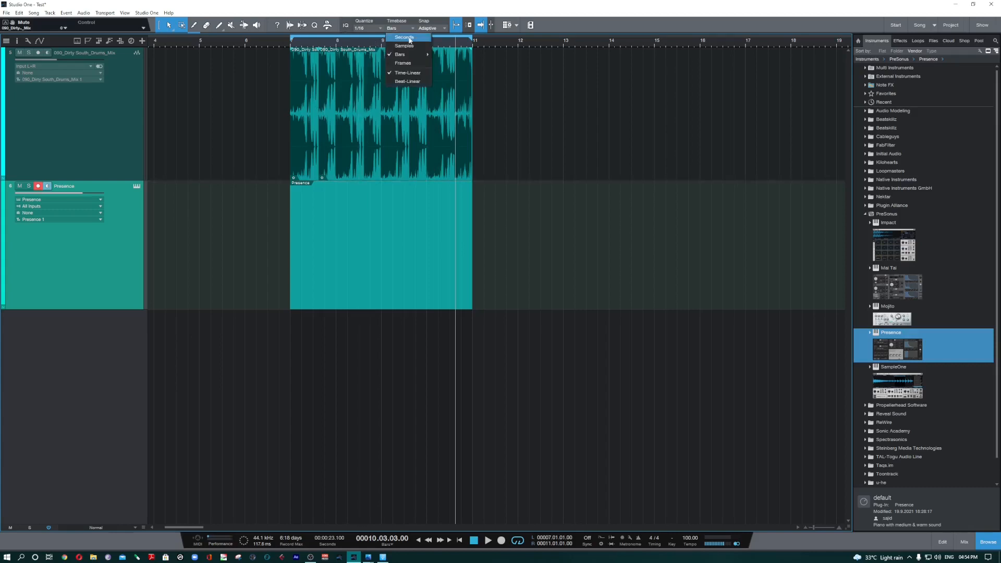
left_click(410, 39)
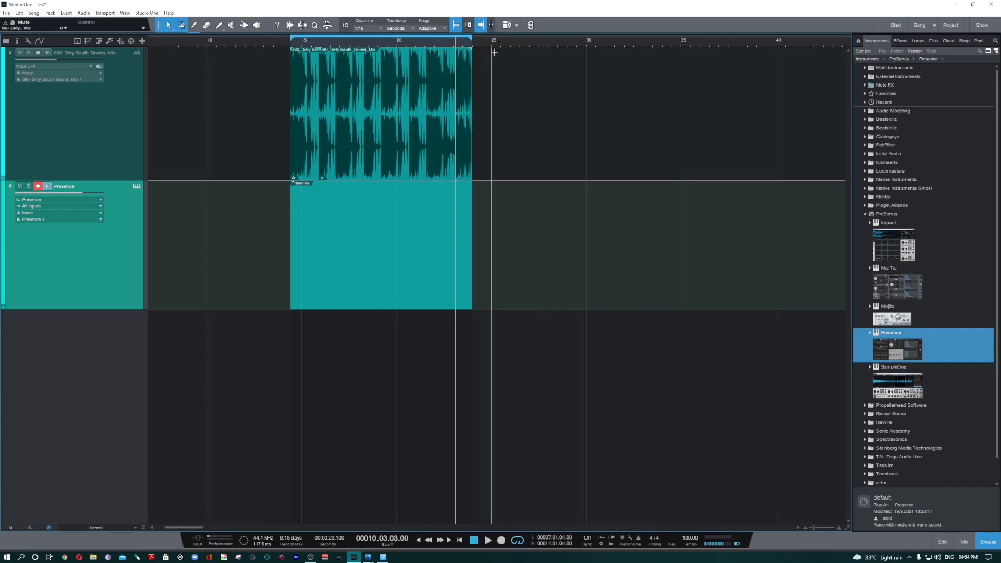
left_click(408, 28)
left_click(407, 47)
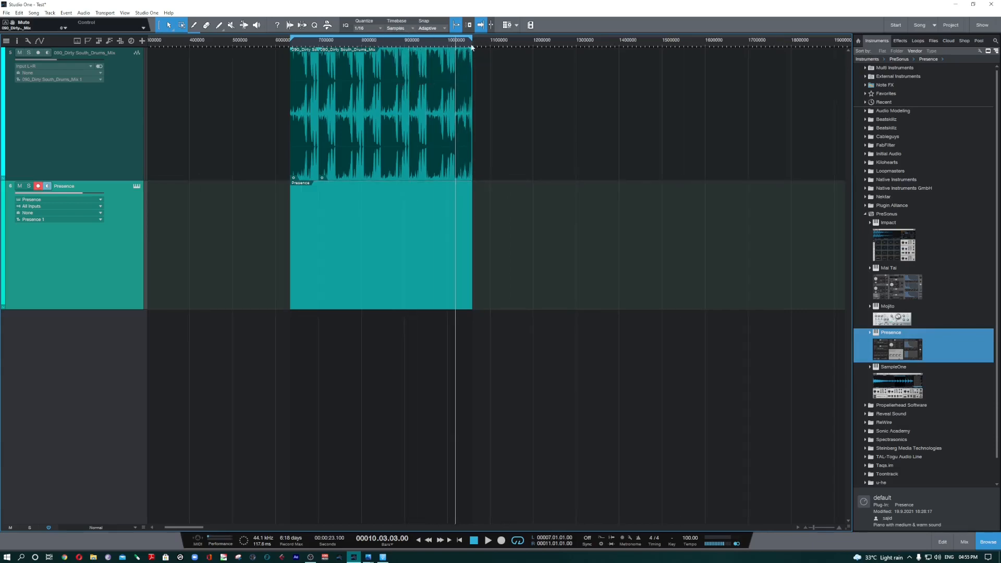
Step: Look over the Quantize values, and switch the timeline's timebase to Frames and then to Bars
left_click(364, 28)
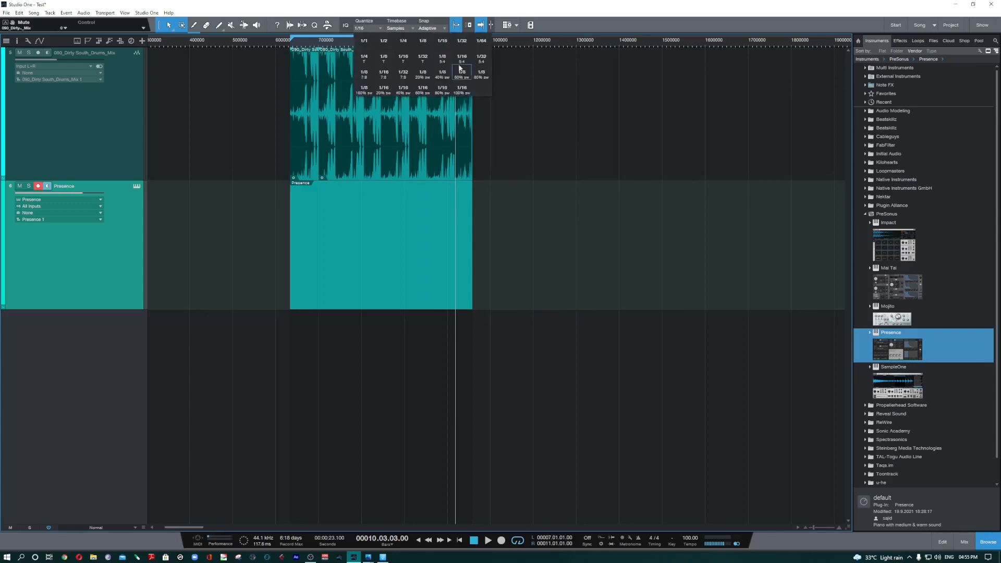
left_click(397, 29)
left_click(398, 29)
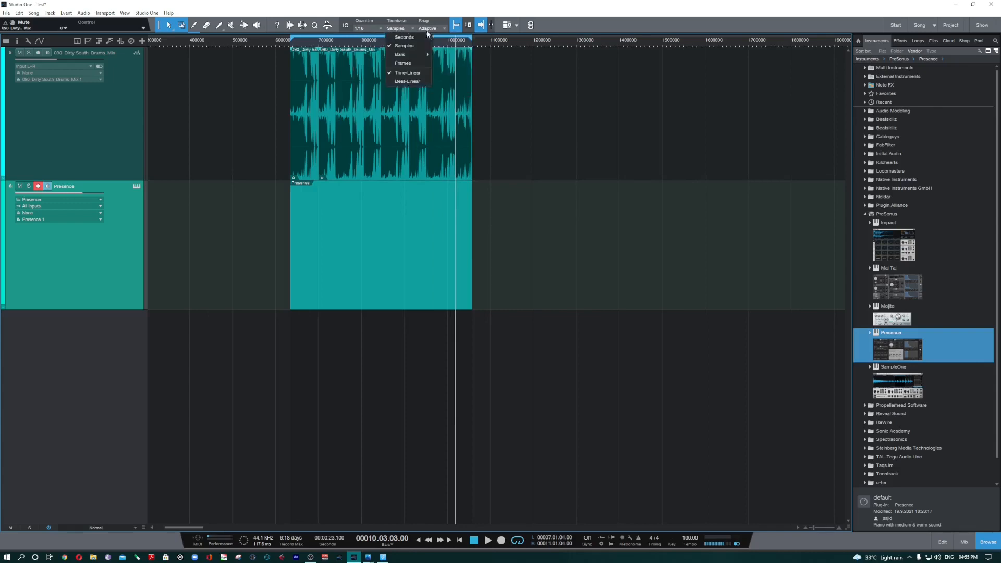
left_click(416, 63)
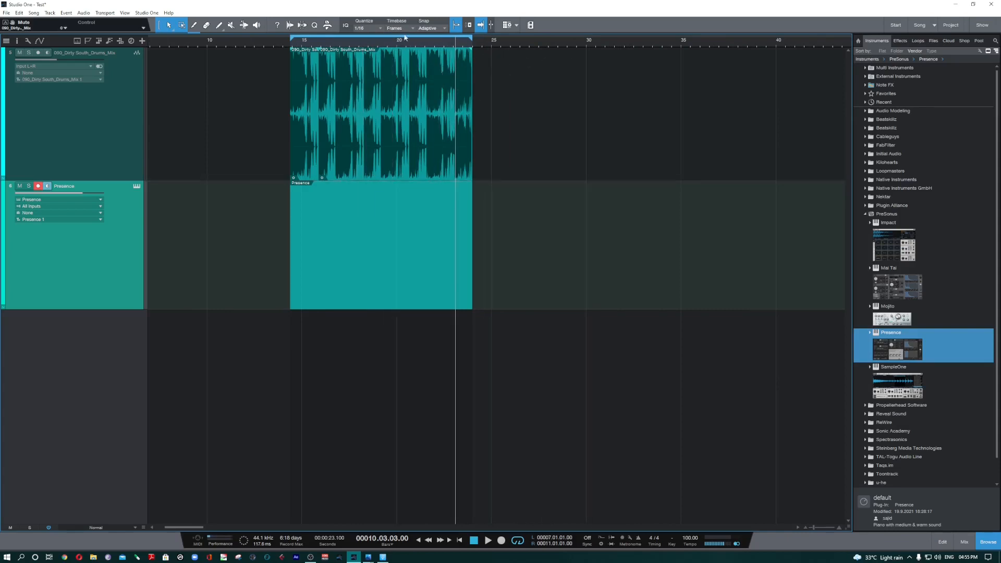
left_click(398, 29)
mouse_move(425, 57)
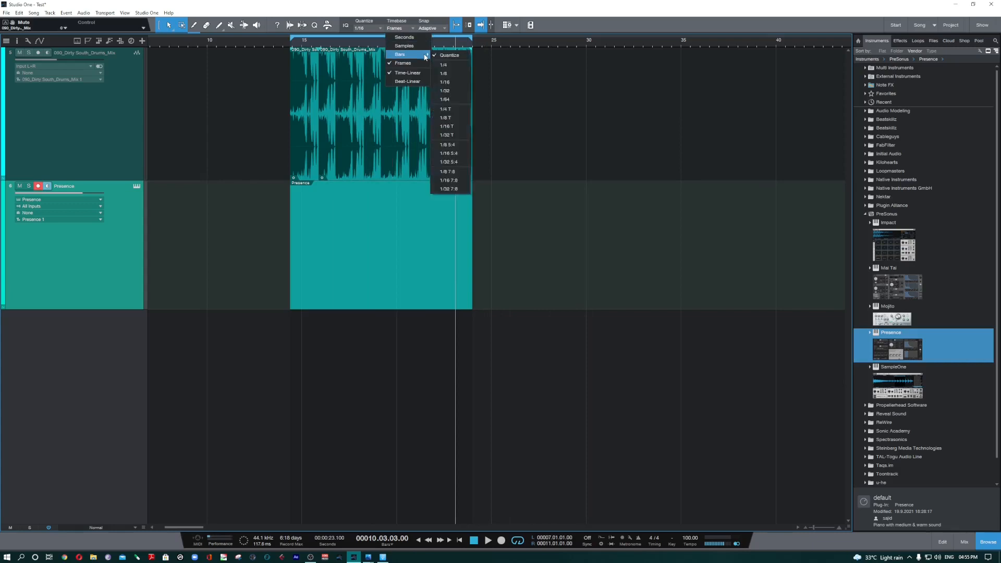
left_click(418, 56)
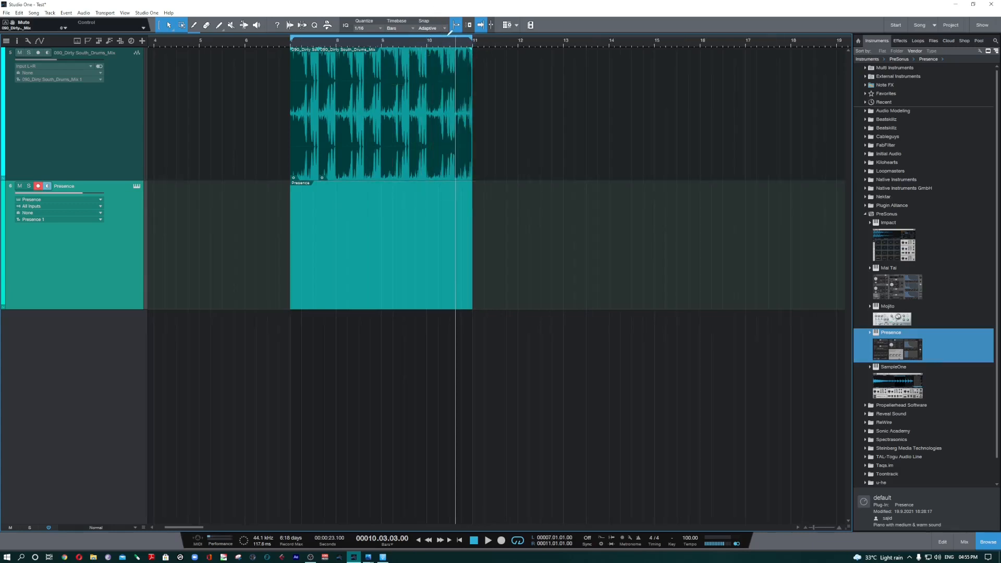
Step: Move the last slice of the drums event past bar 11, clear of the rest of the loop
scroll(461, 56, "up", 3)
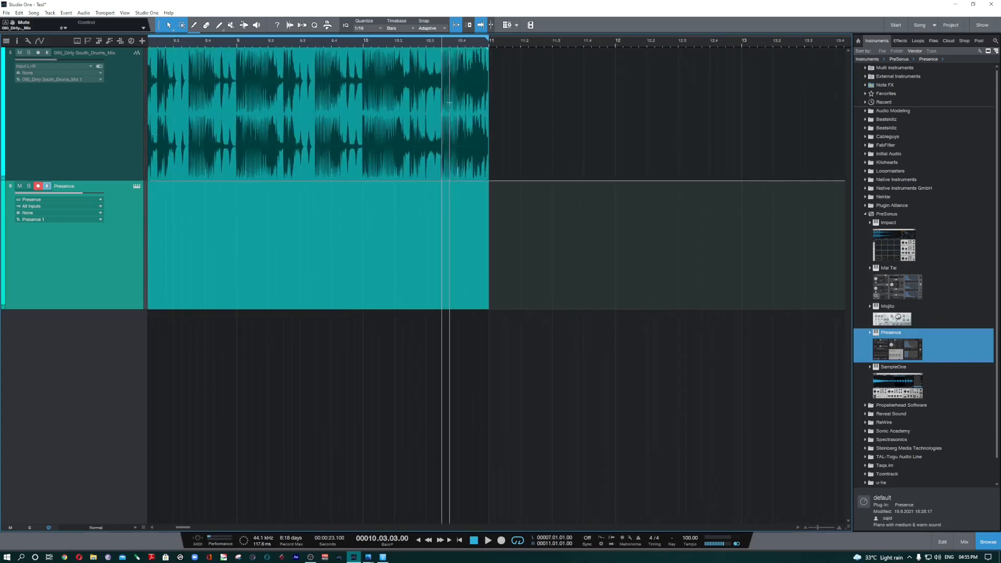
left_click(457, 97)
left_click_drag(457, 97, 519, 135)
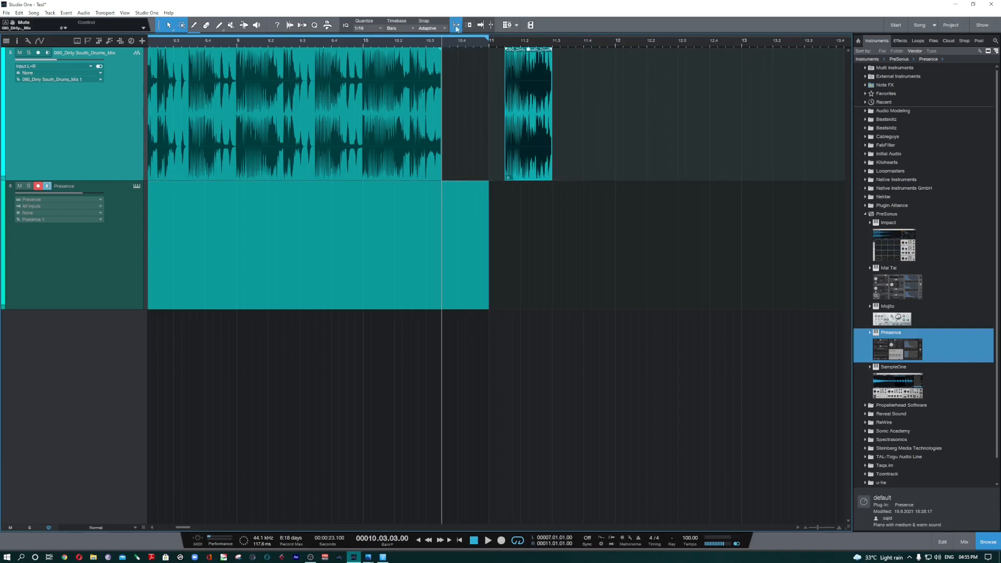
Step: Turn snapping off to shift the separated drums slice freely, and turn snapping back on to move it along the grid
left_click(456, 28)
mouse_move(521, 133)
left_mouse_down()
mouse_move(593, 134)
mouse_move(506, 135)
mouse_move(605, 133)
mouse_move(513, 126)
mouse_move(526, 141)
mouse_move(515, 130)
left_mouse_up()
key("n")
left_click_drag(511, 43, 511, 78)
left_click_drag(522, 118, 551, 132)
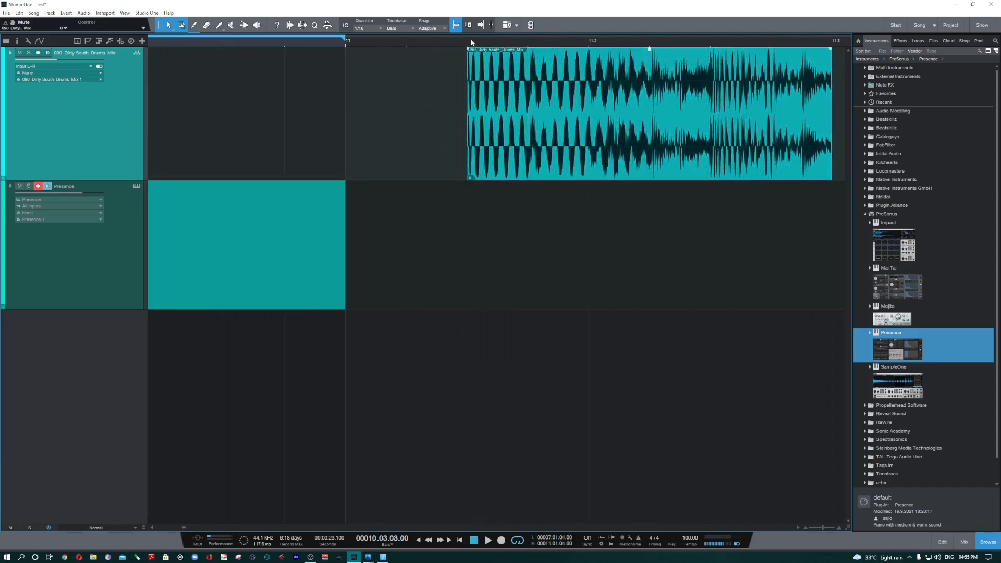
Step: Move the separated drums slice to beat 11.3 with snapping on and examine the Snap options
left_click_drag(473, 42, 474, 10)
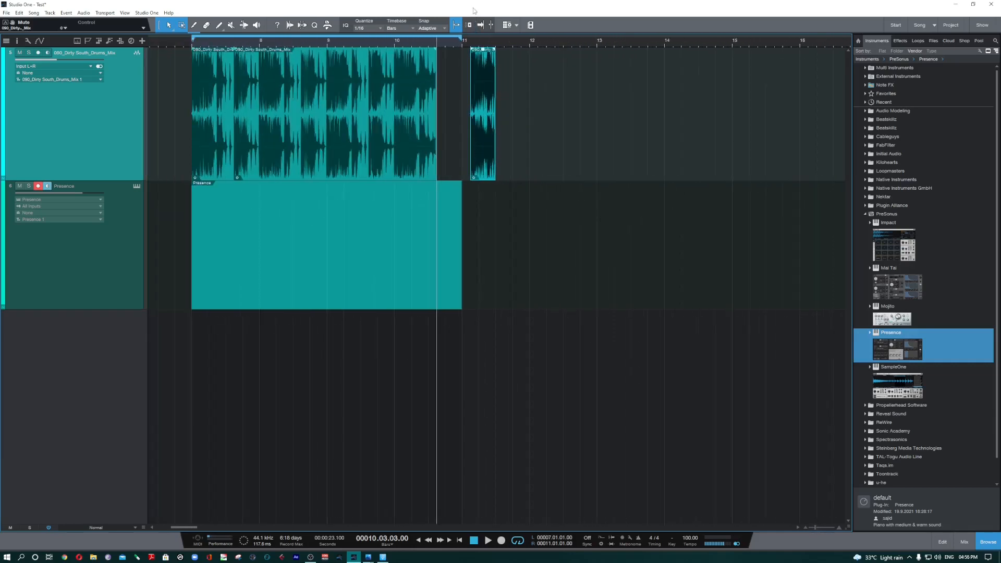
left_click_drag(494, 131, 511, 133)
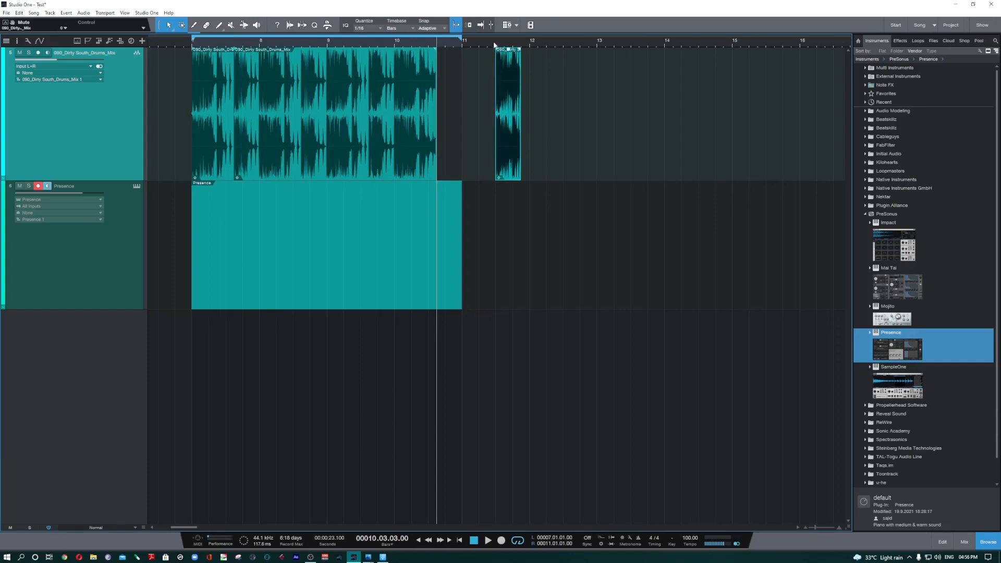
left_click_drag(495, 43, 496, 29)
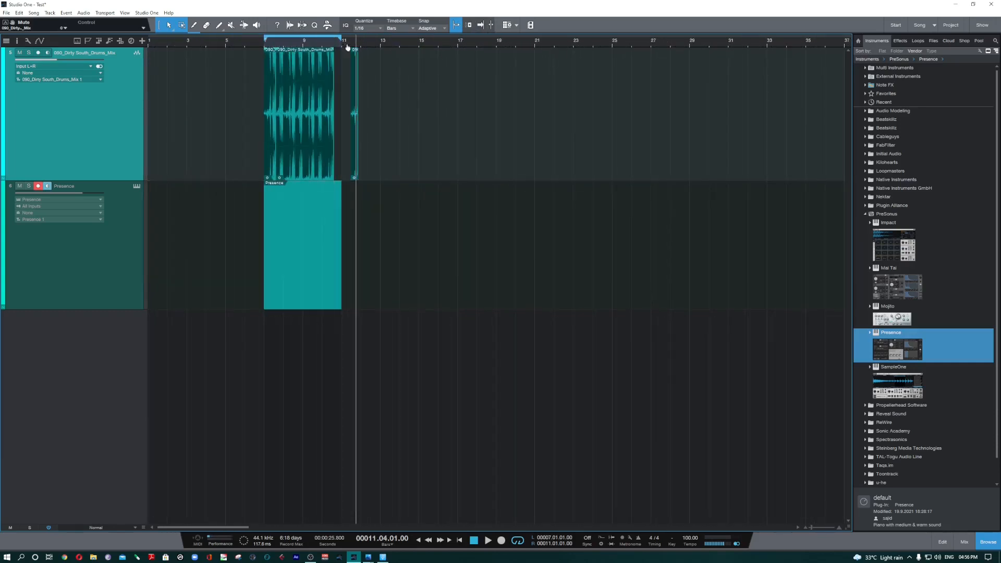
left_click_drag(347, 46, 383, 63)
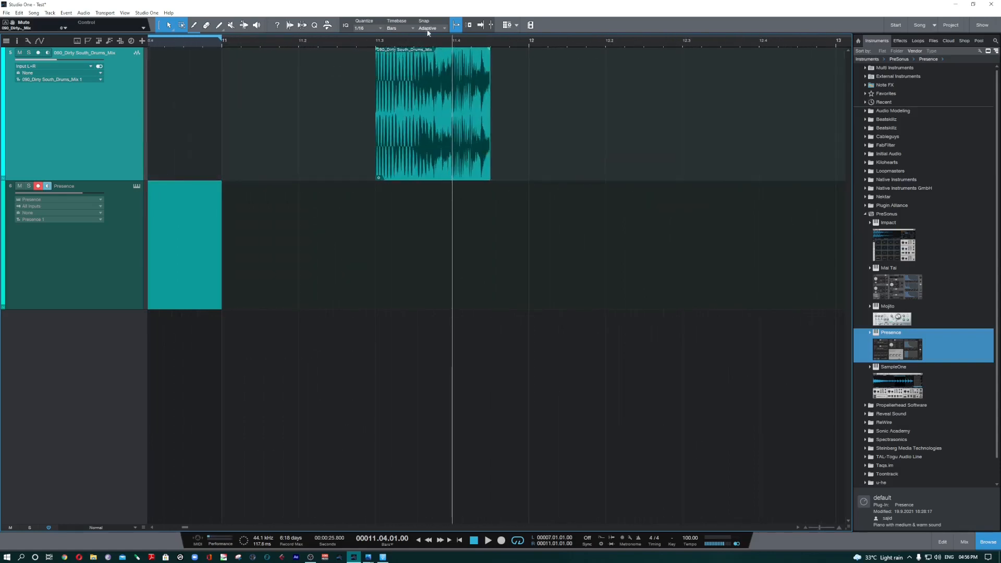
left_click(427, 31)
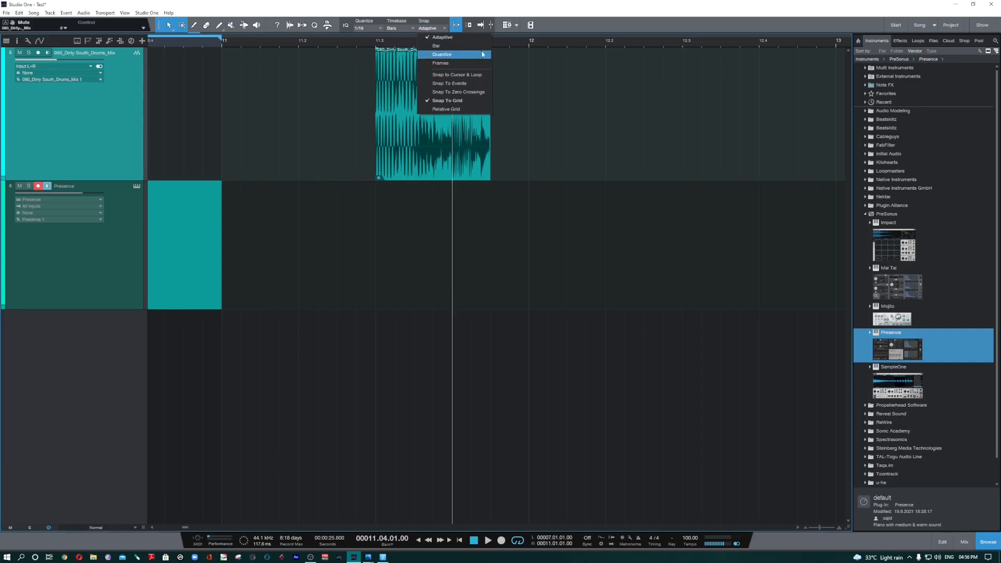
left_click(395, 309)
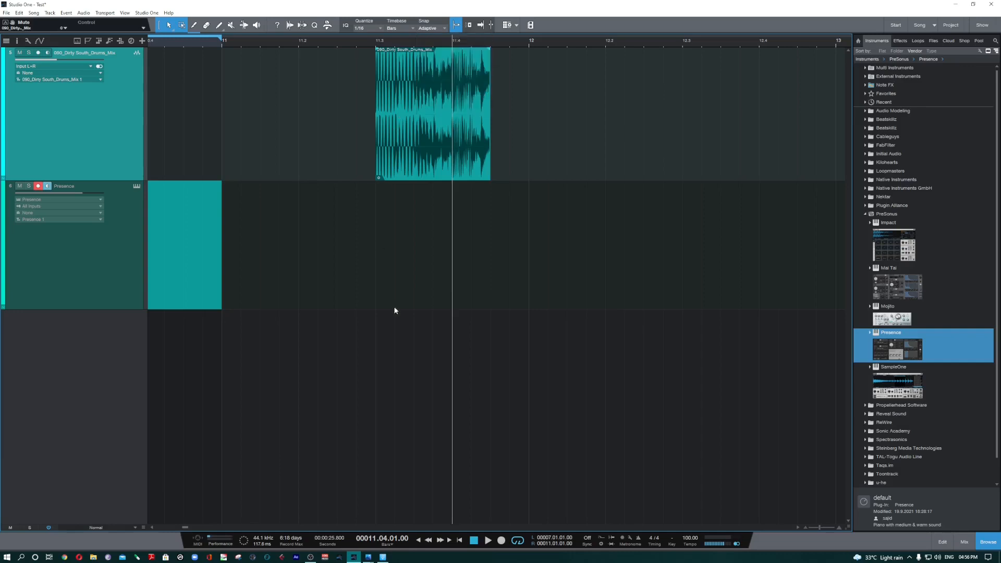
Step: Play the song briefly with Autoscroll off and stop it
left_click(480, 25)
key("f")
key("space")
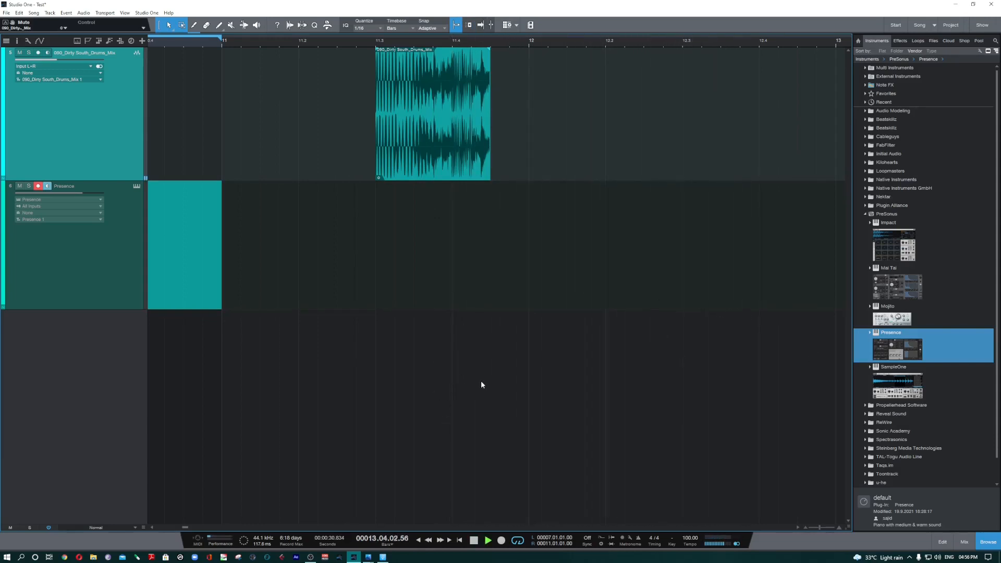
key("space")
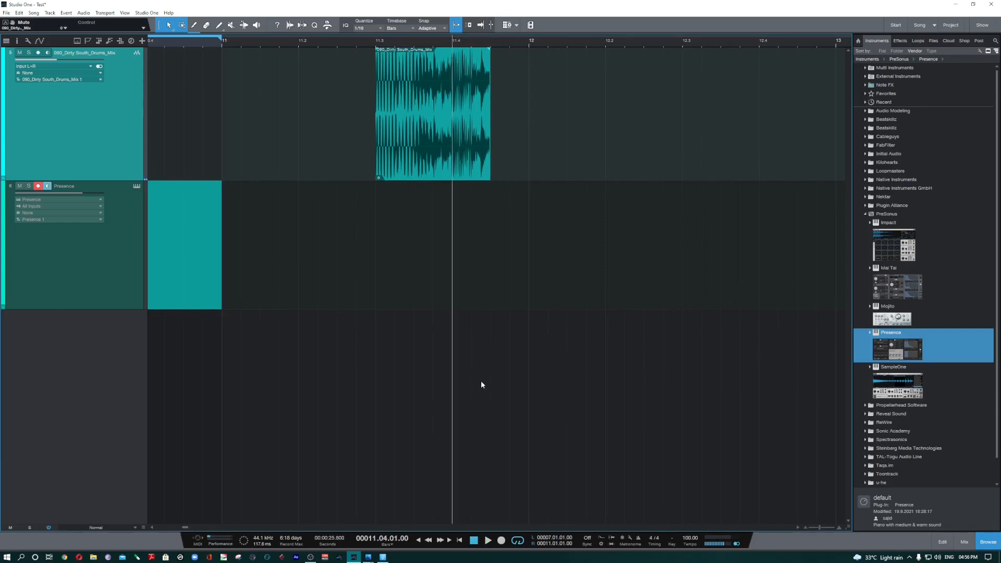
Step: Turn Autoscroll on, play the song so the view follows the playback cursor, and stop it
left_click(480, 24)
key("space")
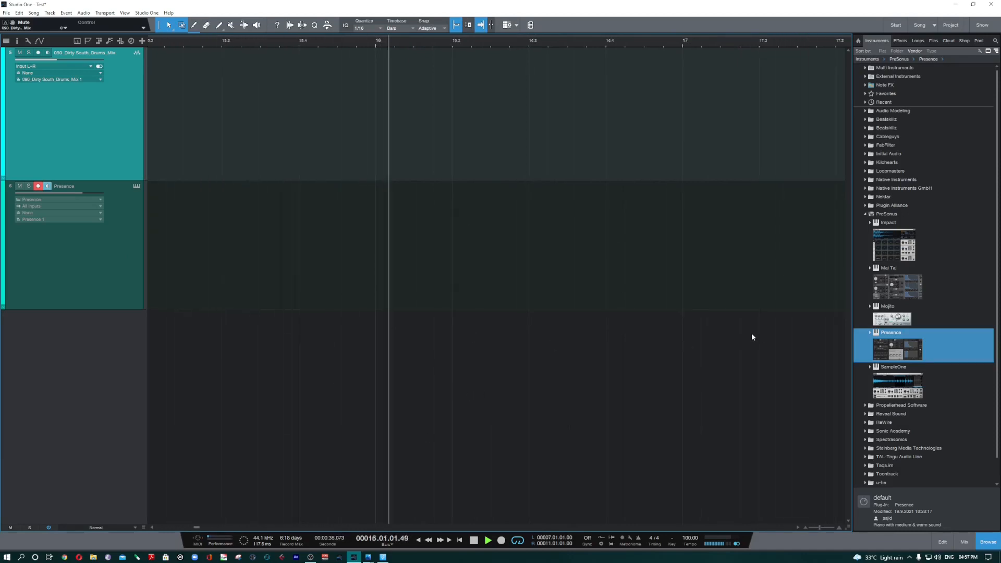
key("space")
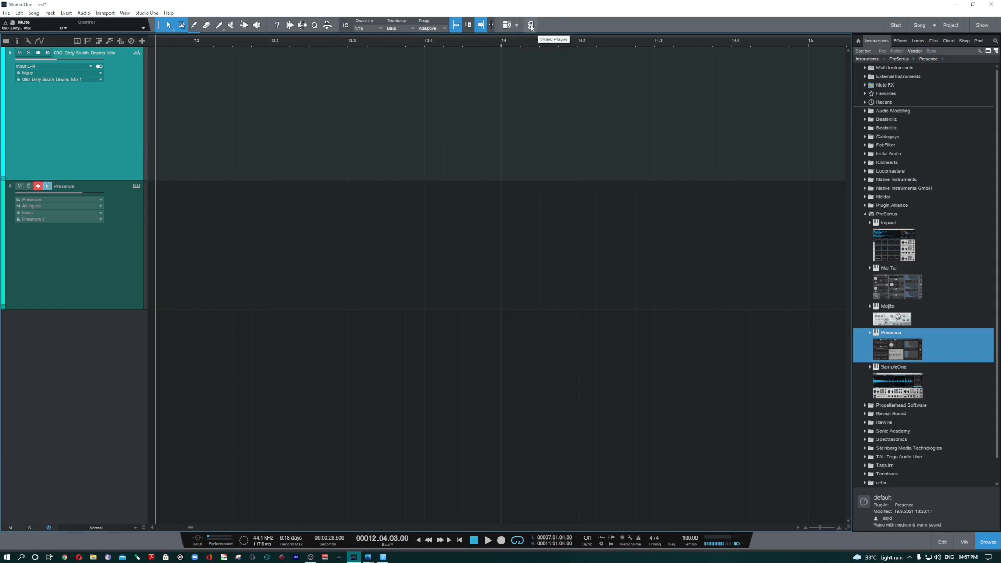
Step: Show the Video Player, hide it again, and bring the drums and Presence events back into view
left_click(532, 26)
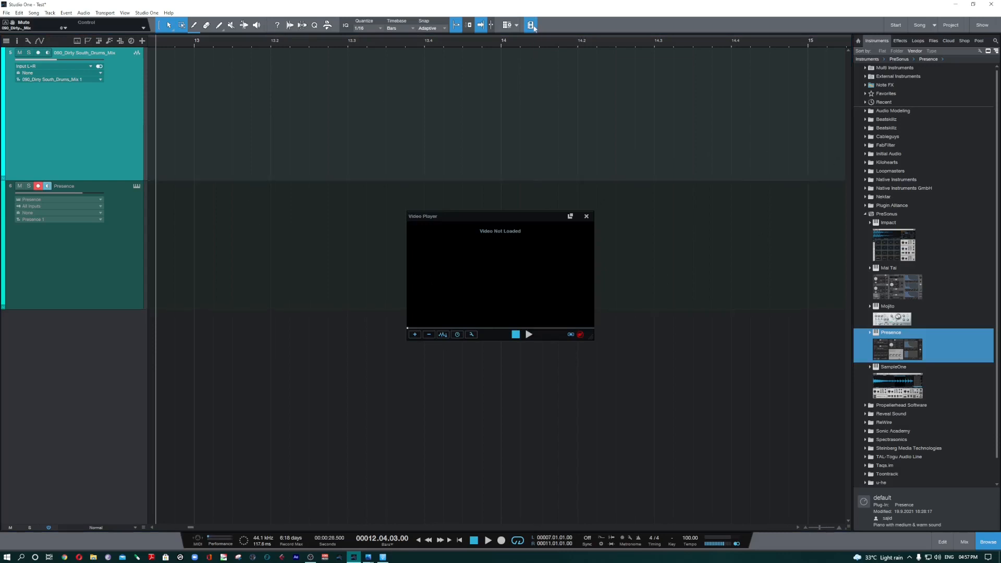
left_click(531, 26)
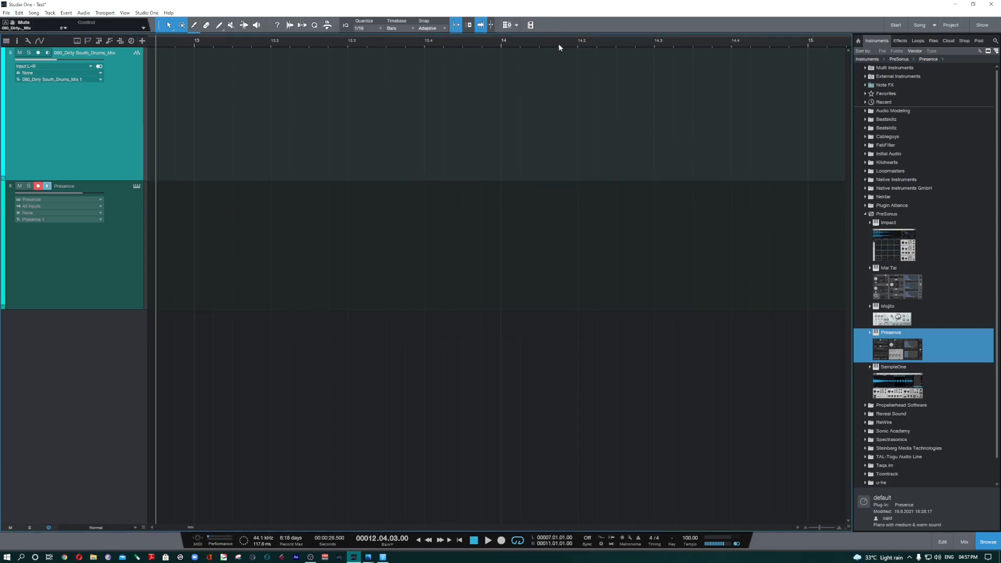
left_click_drag(559, 43, 513, 28)
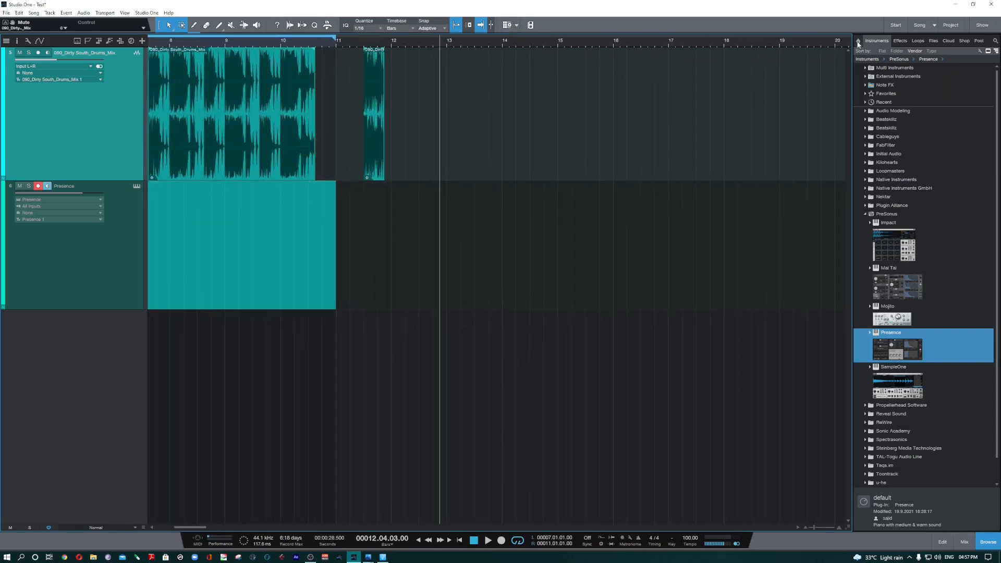
Step: Examine the browser's home page and return to the instruments, collapsing and expanding the PreSonus folder
left_click(858, 42)
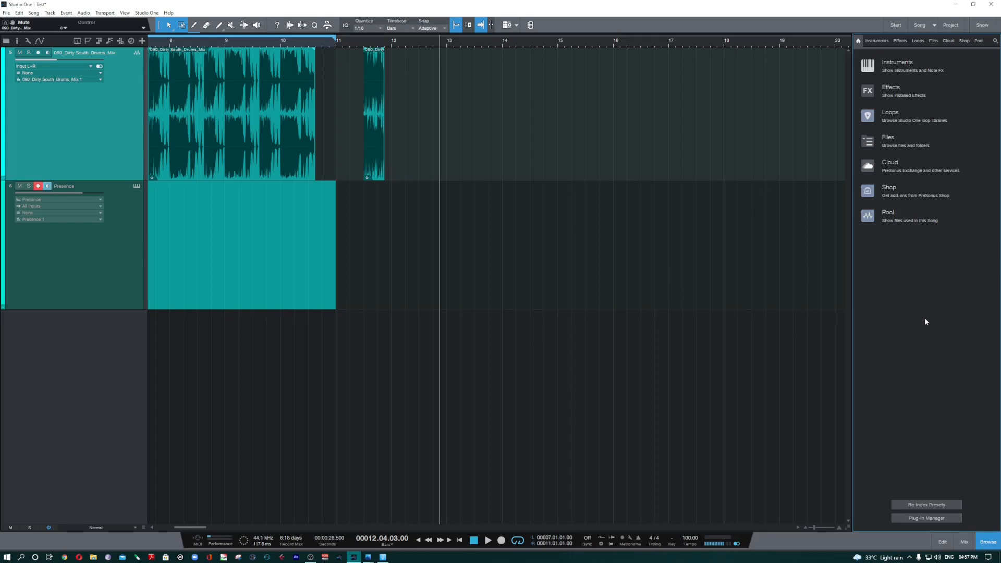
left_click(879, 41)
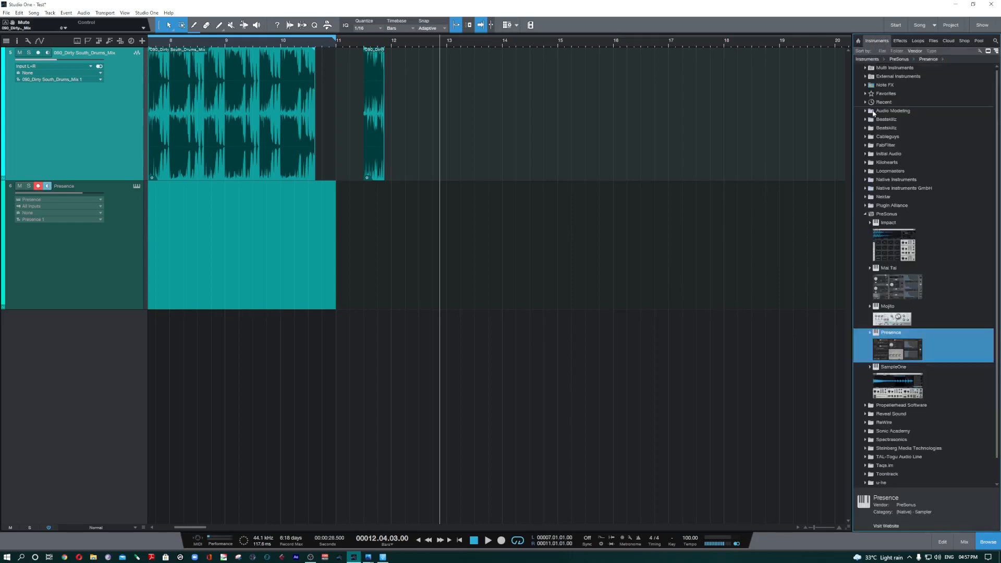
left_click(866, 214)
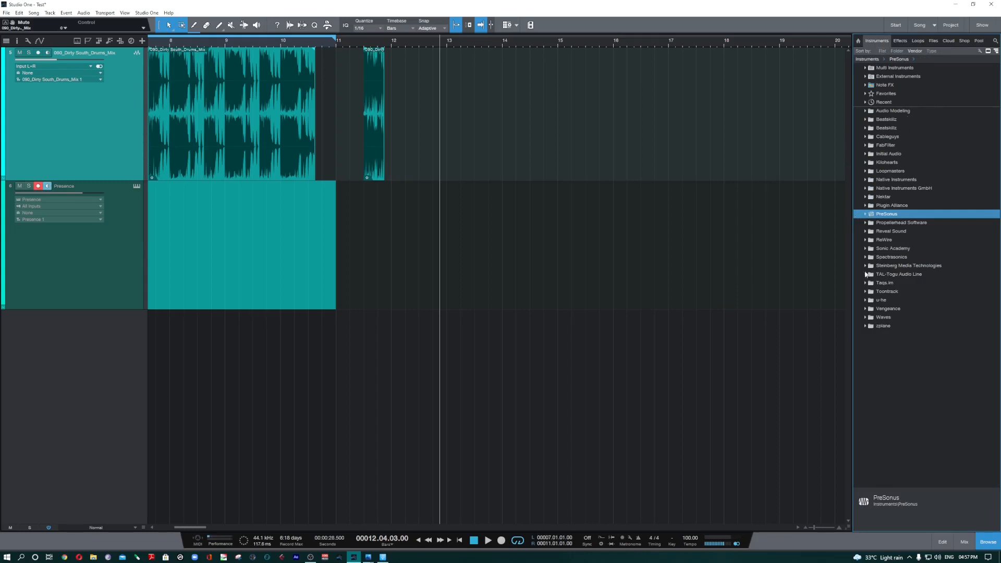
left_click(865, 214)
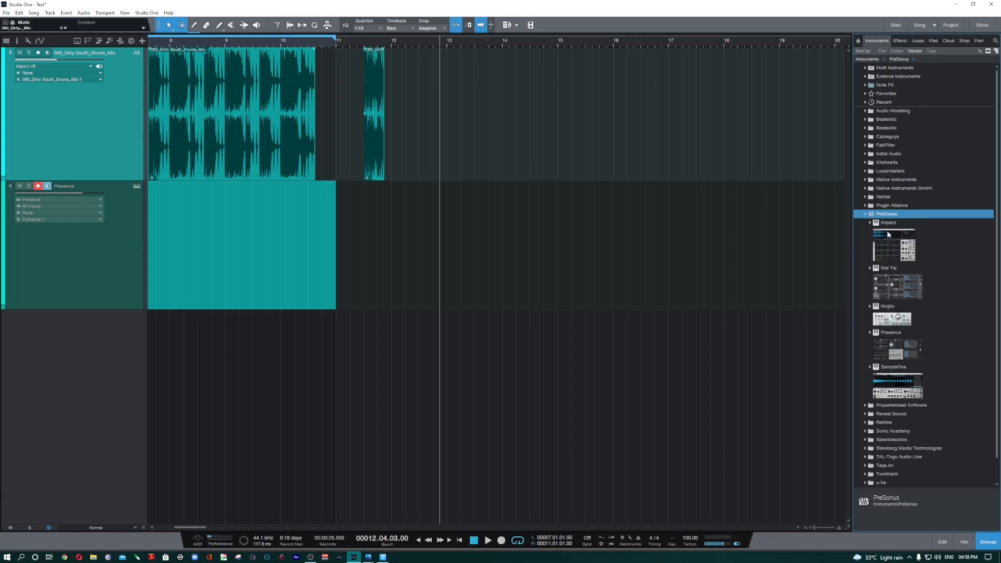
left_click(892, 215)
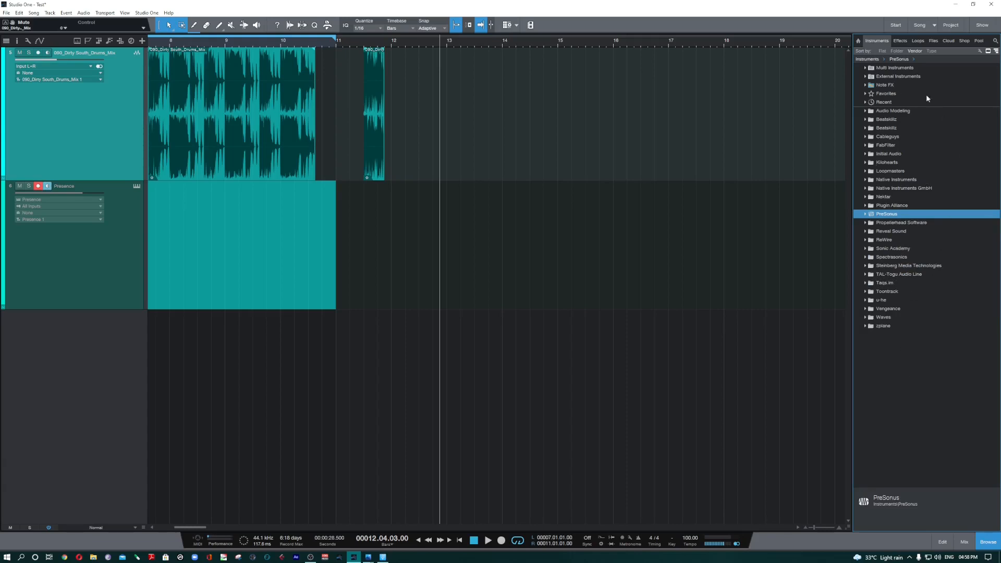
double_click(937, 215)
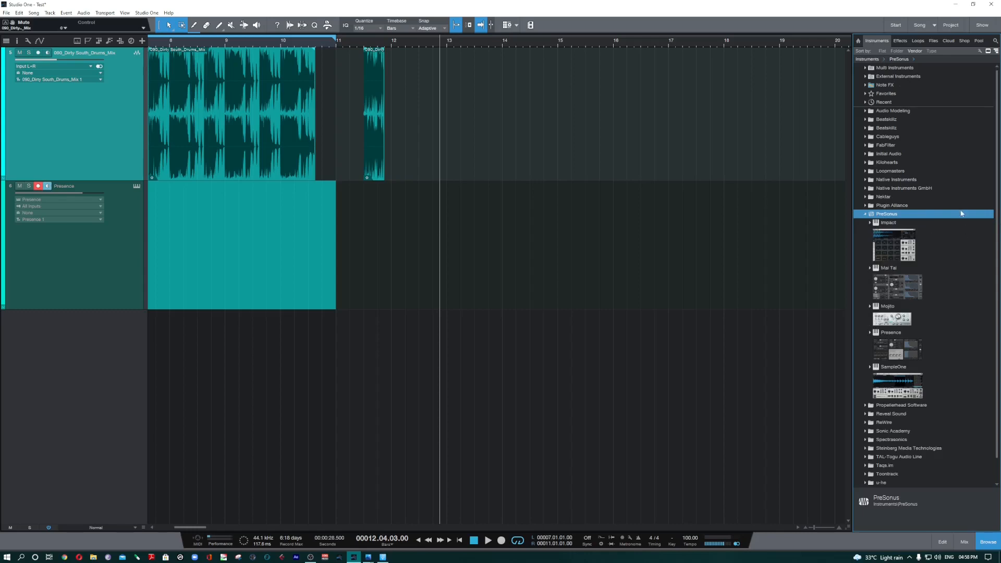
Step: Add the PreSonus Impact instrument to the song as a new track and increase the track's height
double_click(907, 255)
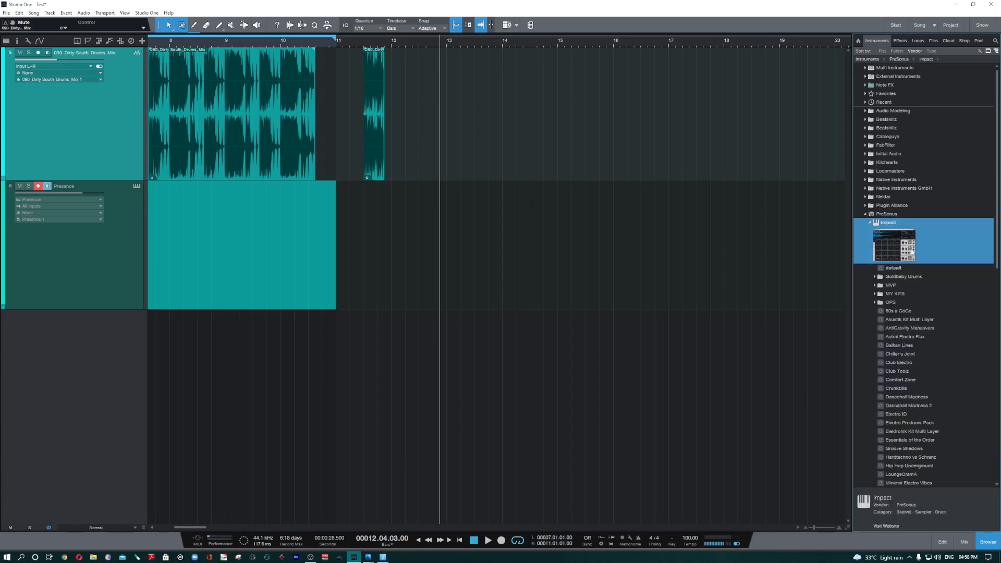
left_click_drag(911, 250, 422, 393)
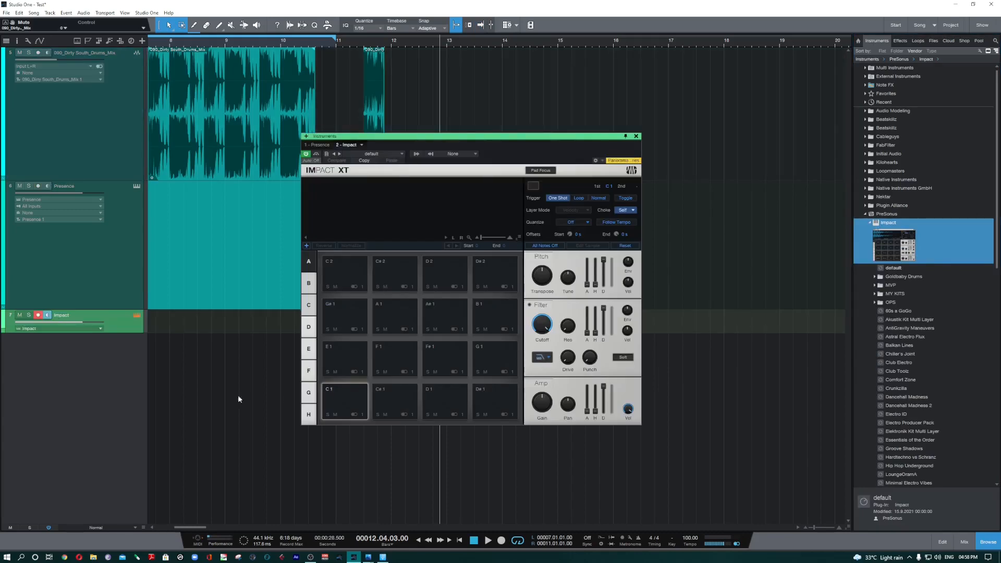
left_click_drag(117, 333, 119, 375)
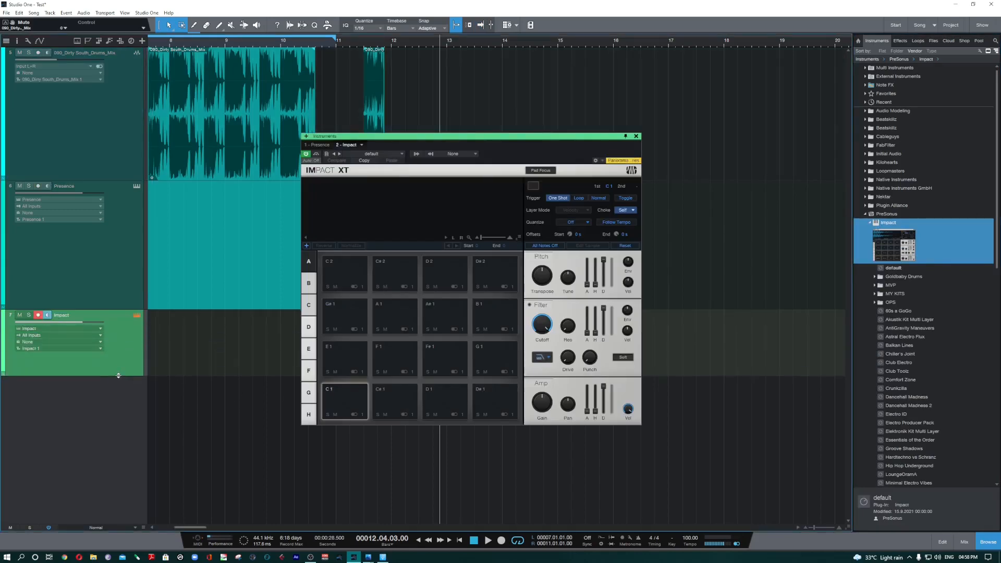
Step: Load the Balkan Lines preset in Impact XT, audition the Bass Drum, Snare Drum 2 and Tom 1 pads, and close the instrument window
left_click(383, 159)
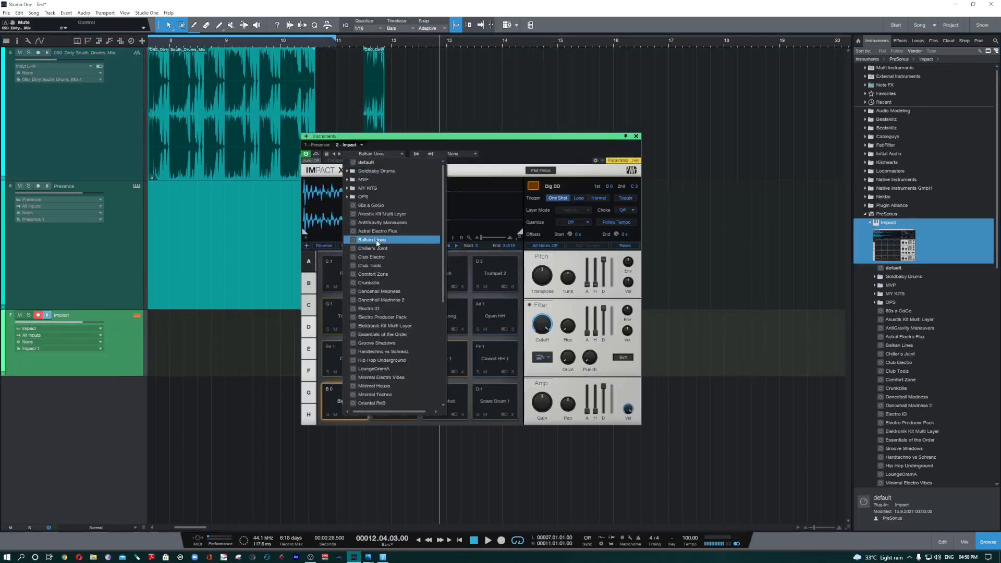
left_click(386, 214)
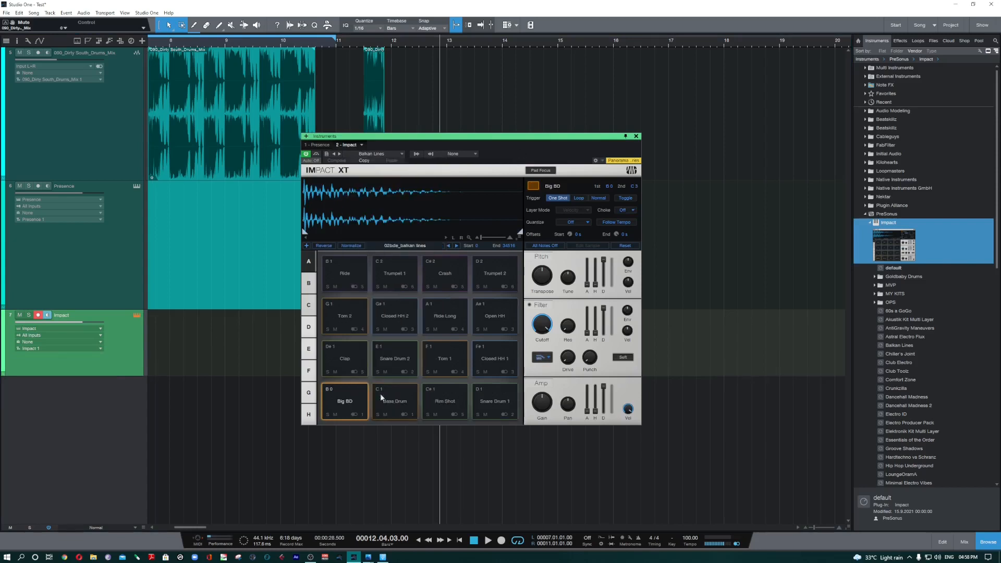
left_click(392, 404)
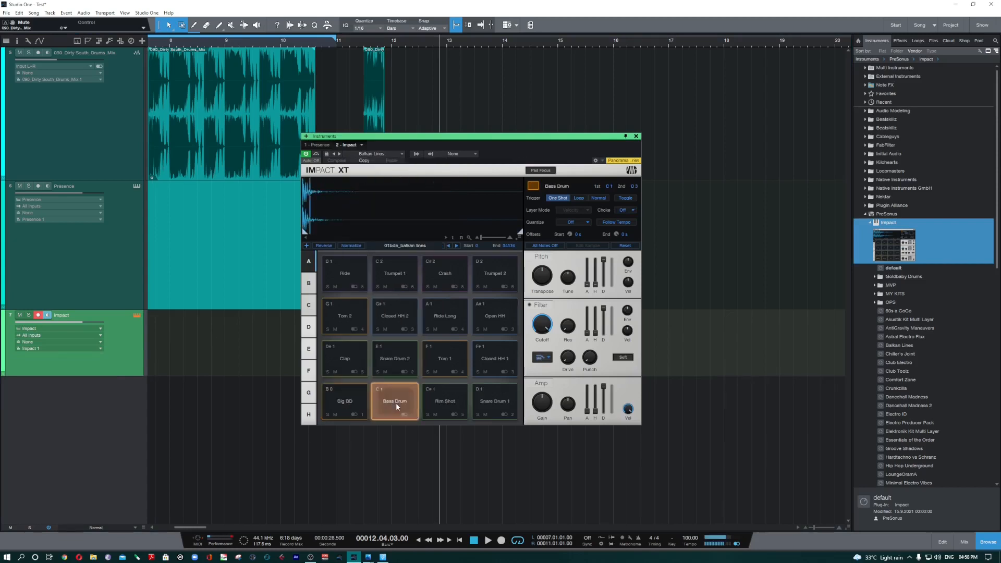
left_click(409, 364)
left_click(448, 361)
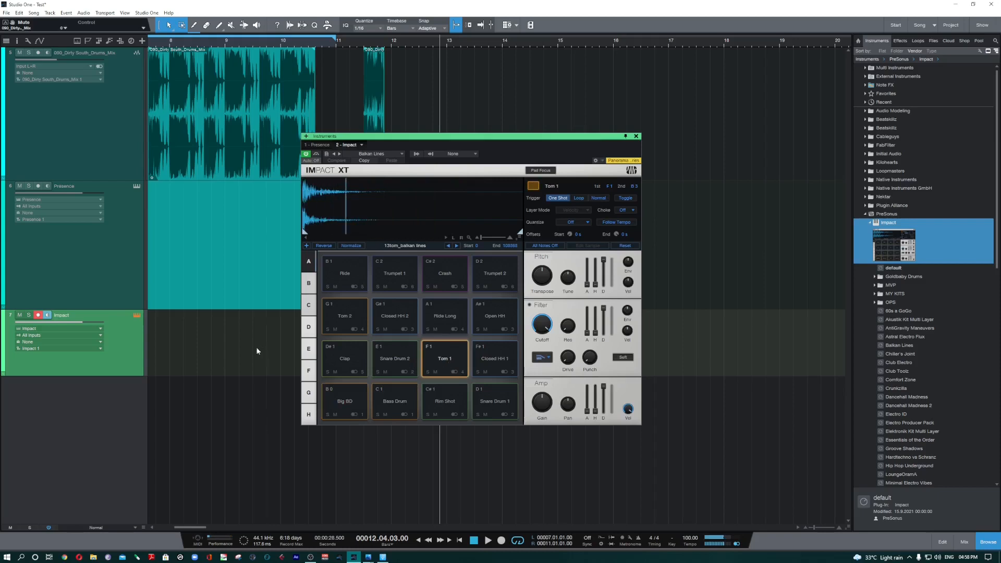
left_click(636, 136)
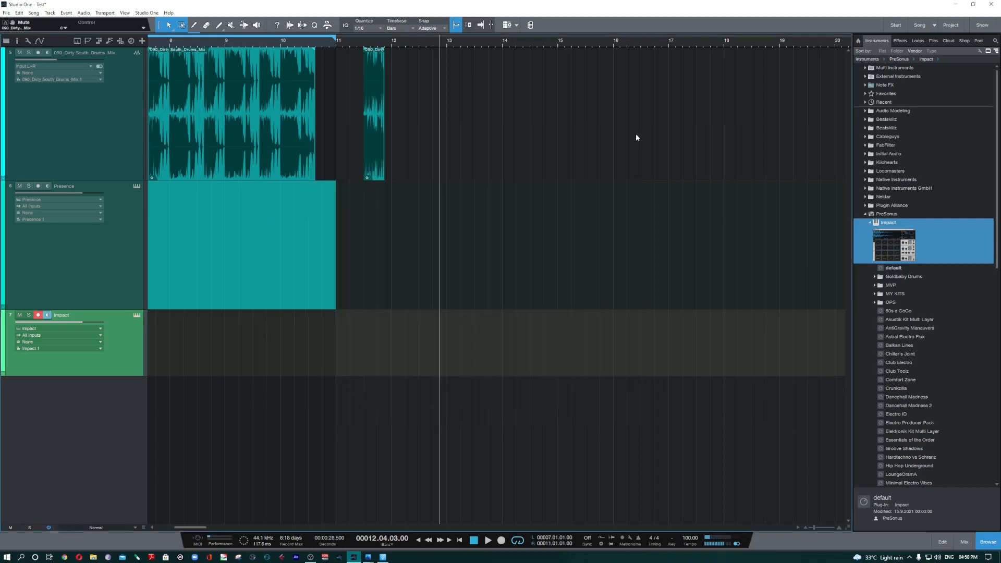
Step: Collapse the PreSonus instruments folder, switch the browser to effects, and collapse the Dynamics folder to view the effect categories
left_click(866, 214)
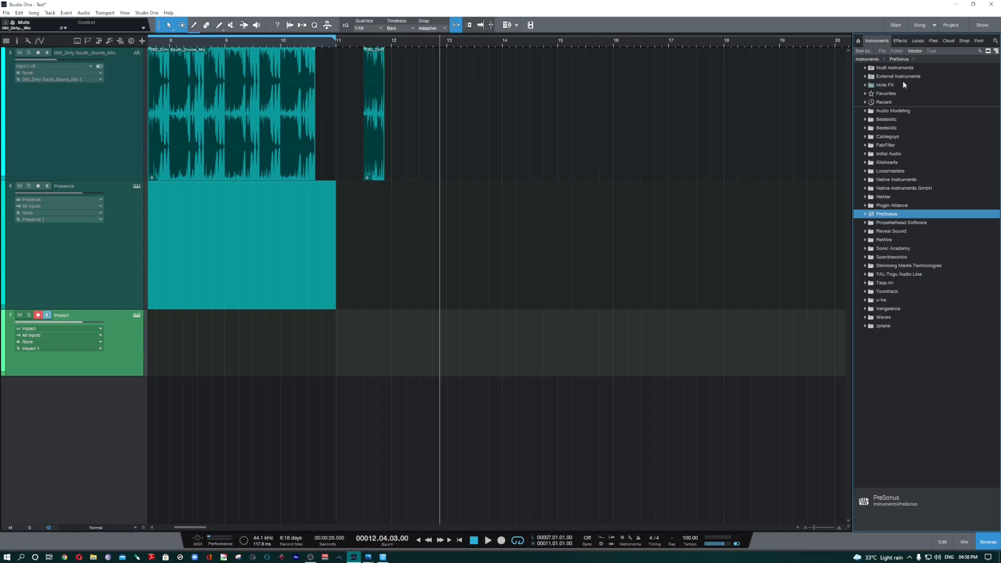
left_click(901, 40)
scroll(925, 222, "up", 10)
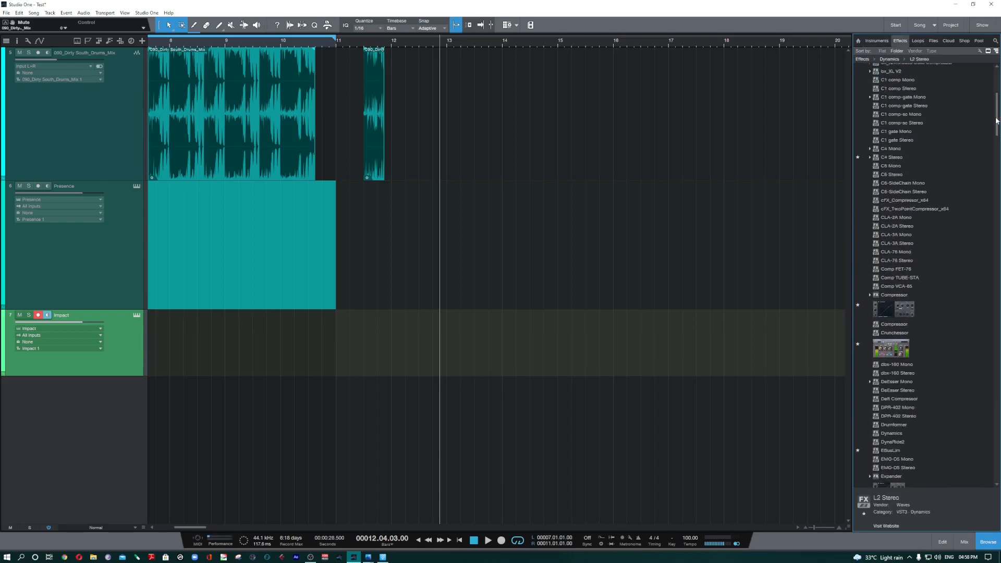
scroll(926, 220, "up", 8)
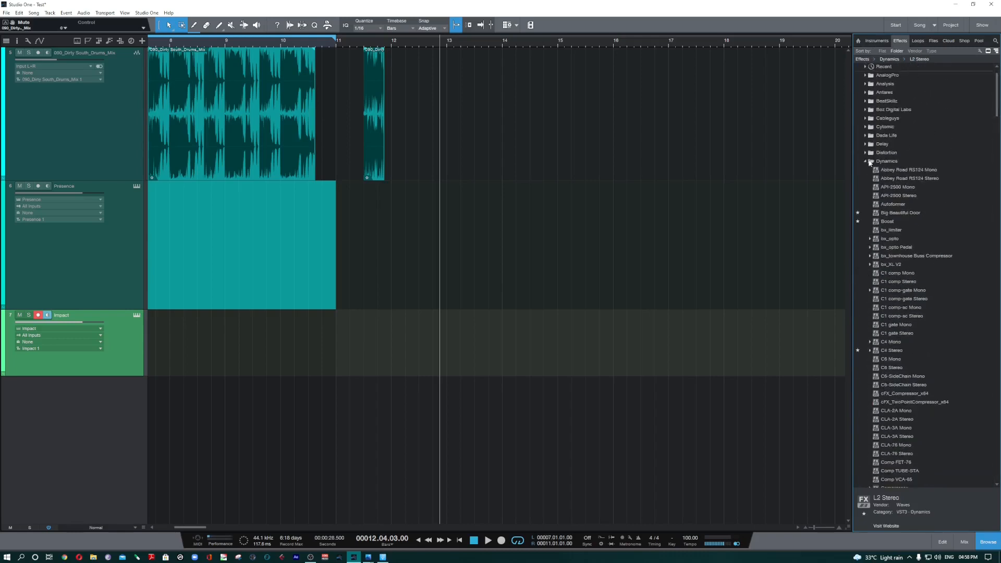
left_click(870, 162)
left_click(875, 170)
scroll(911, 296, "down", 1)
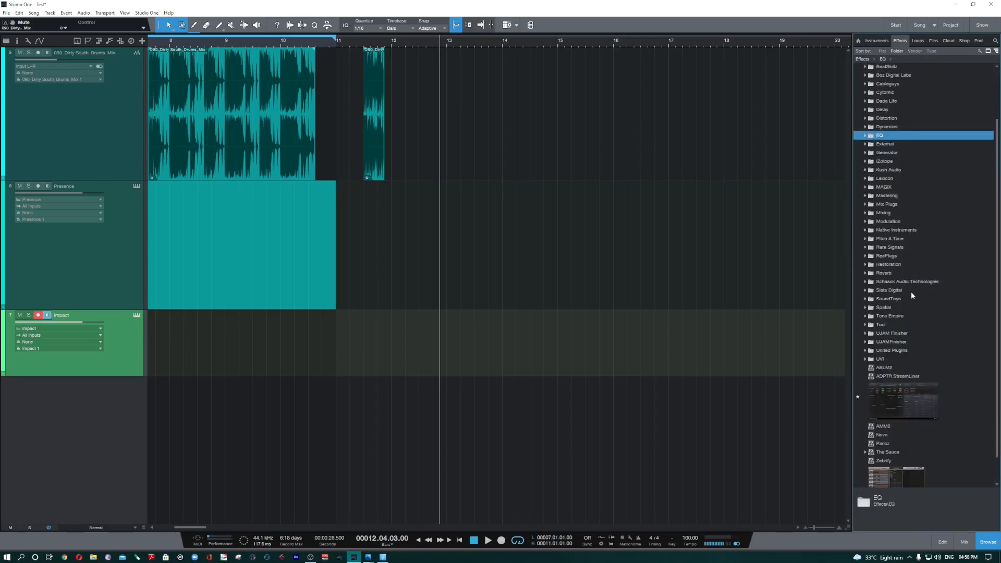
scroll(885, 390, "up", 2)
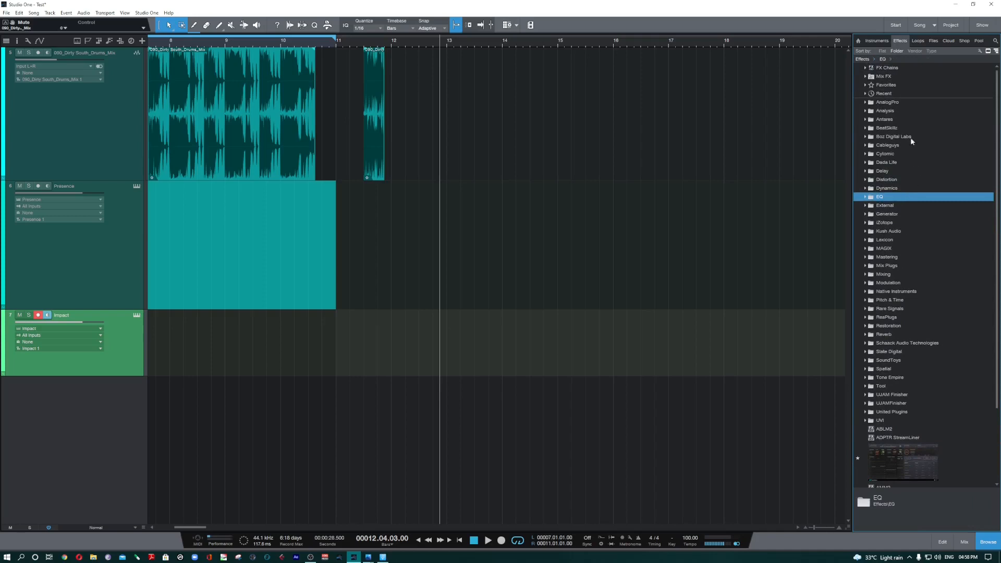
Step: Sort the effects by vendor and look through the PreSonus folder's built-in effects, collapsing the folder again
left_click(915, 51)
scroll(900, 343, "down", 1)
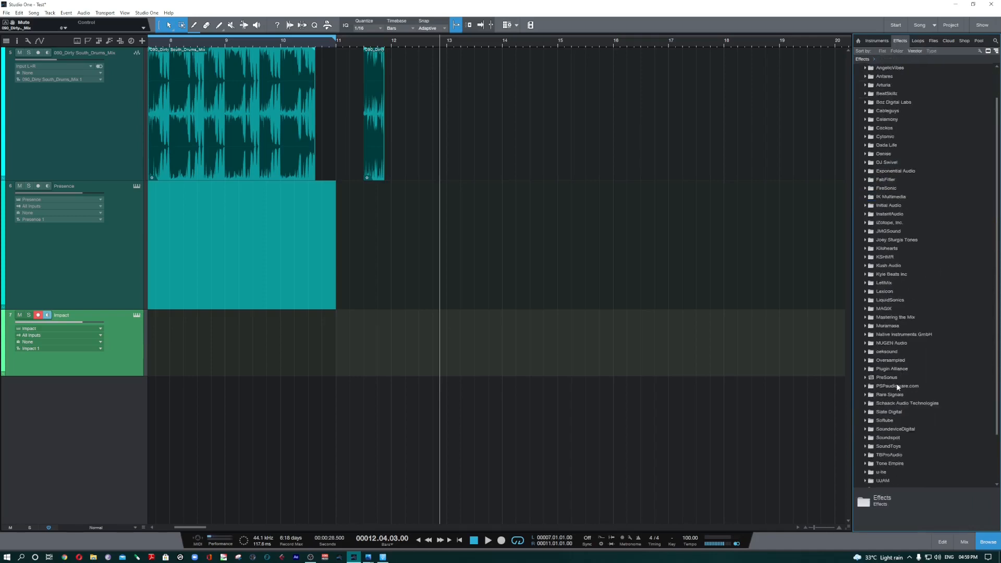
left_click(895, 377)
scroll(957, 334, "down", 4)
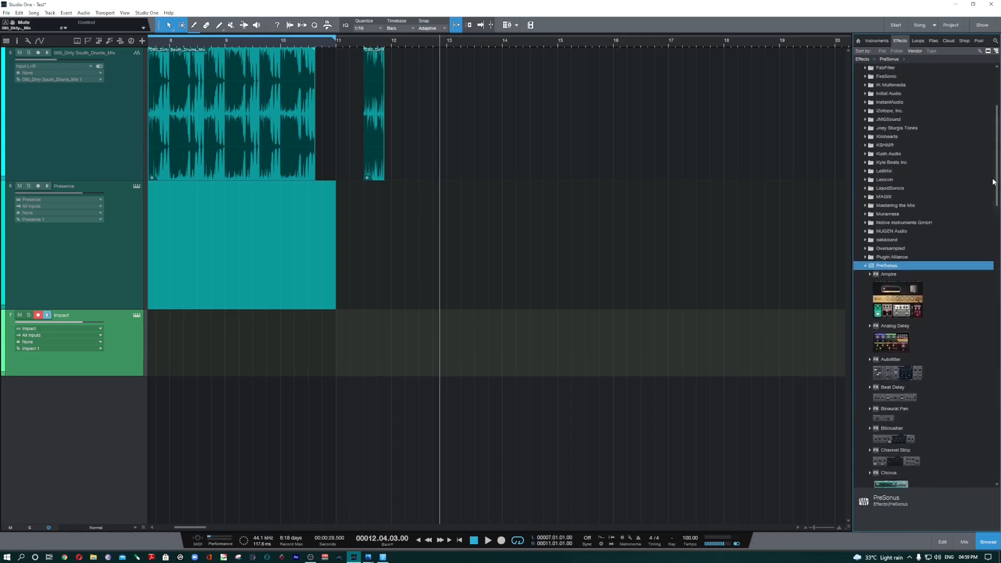
left_click_drag(997, 180, 937, 201)
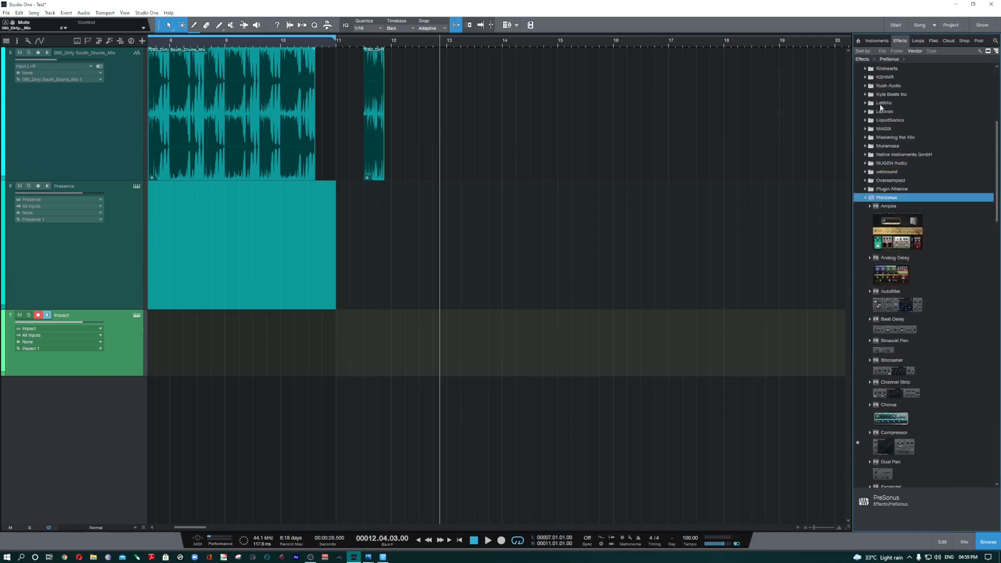
left_click(865, 198)
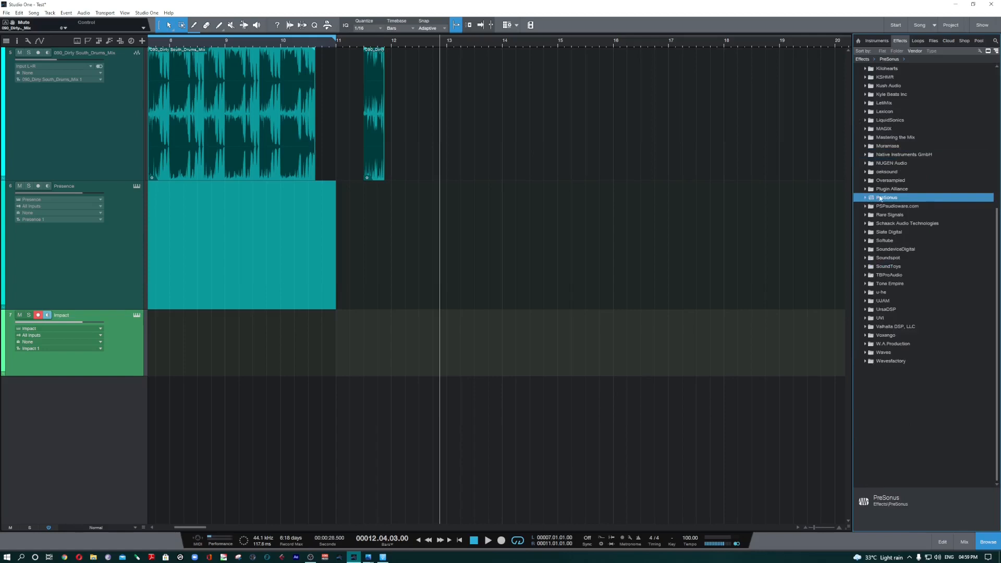
Step: Expand the PreSonus effects folder and add Pro EQ to the 090_Dirty South_Drums_Mix track
scroll(938, 283, "up", 5)
scroll(937, 277, "up", 3)
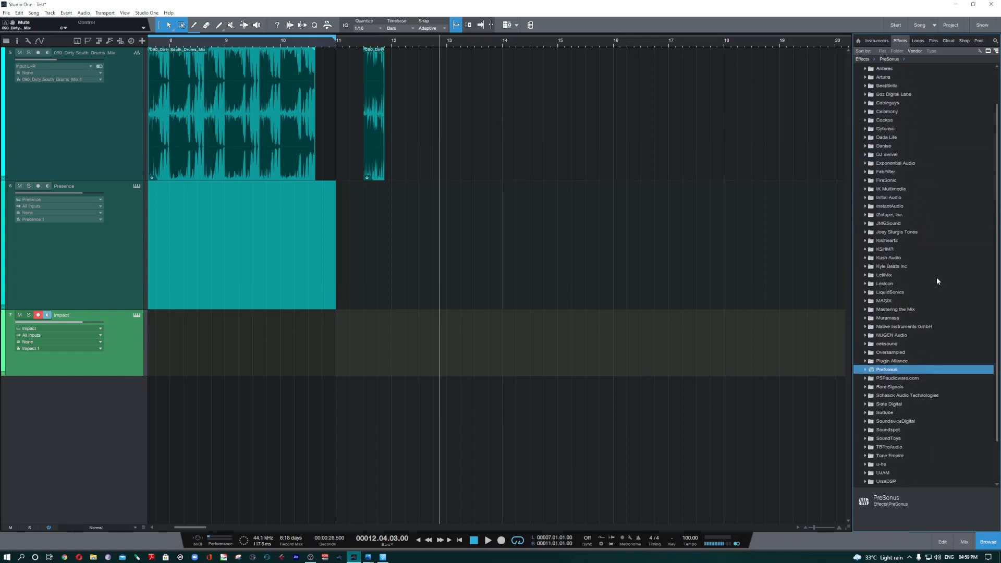
scroll(937, 277, "down", 3)
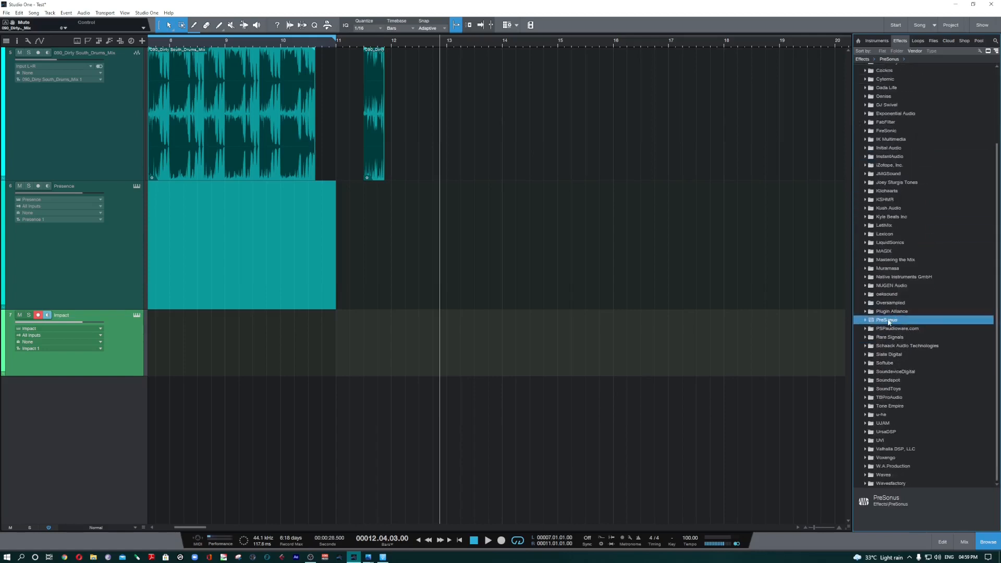
left_click(889, 322)
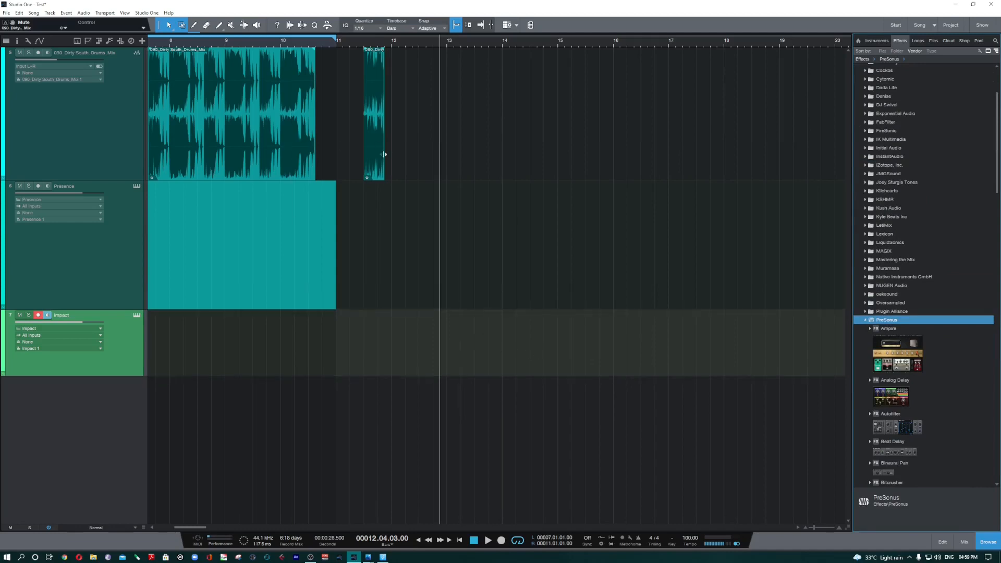
scroll(965, 402, "down", 12)
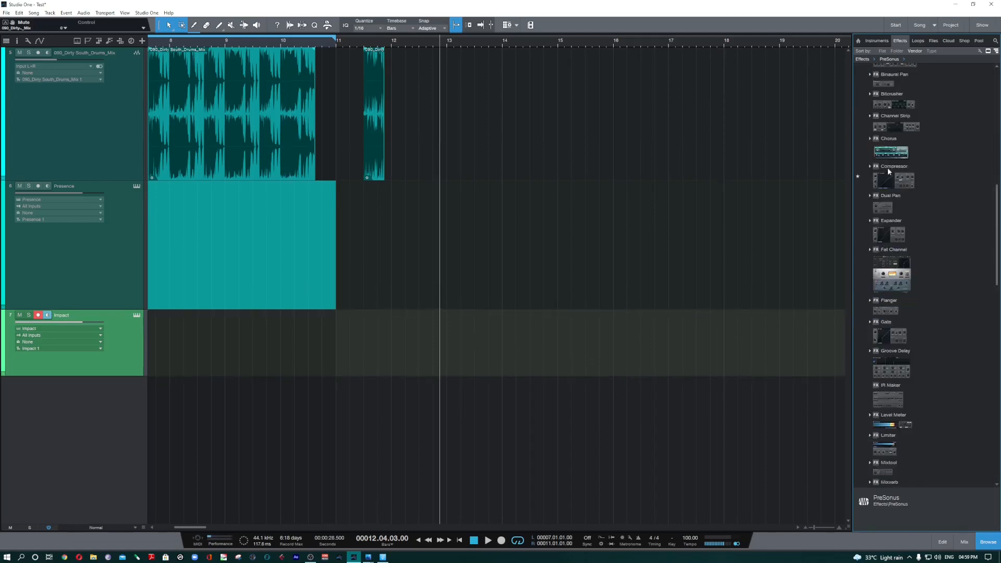
scroll(928, 382, "down", 8)
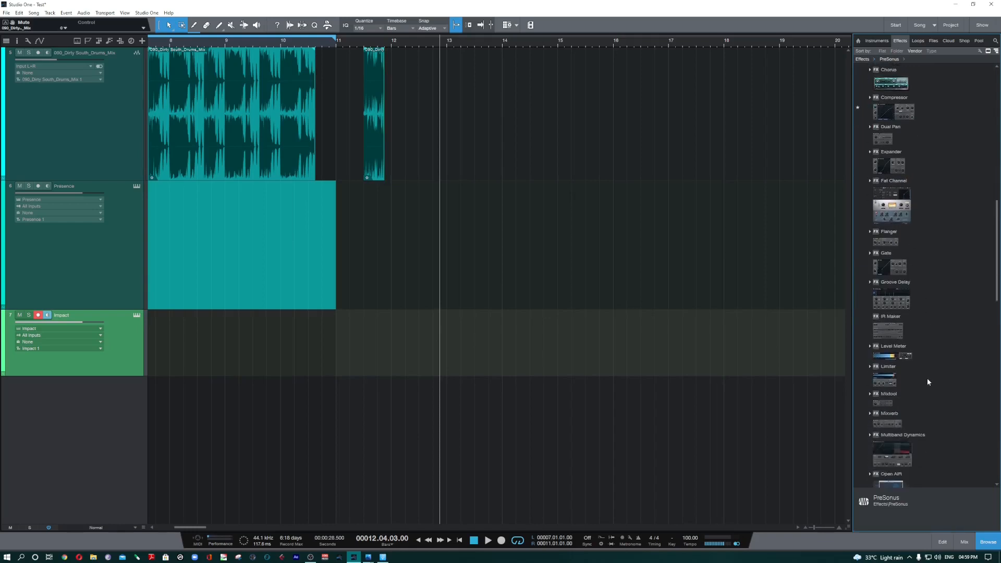
scroll(928, 382, "down", 2)
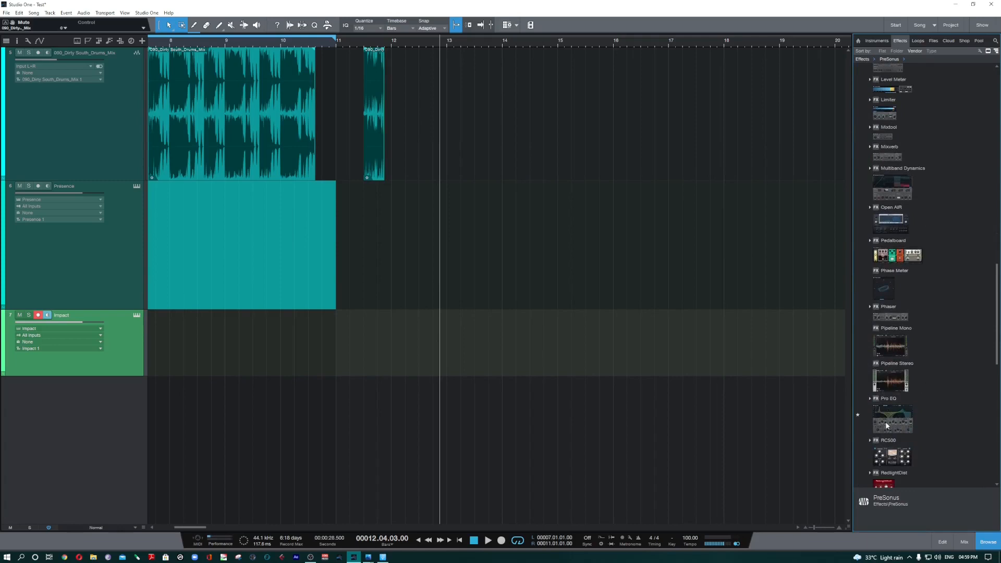
left_click_drag(906, 424, 544, 99)
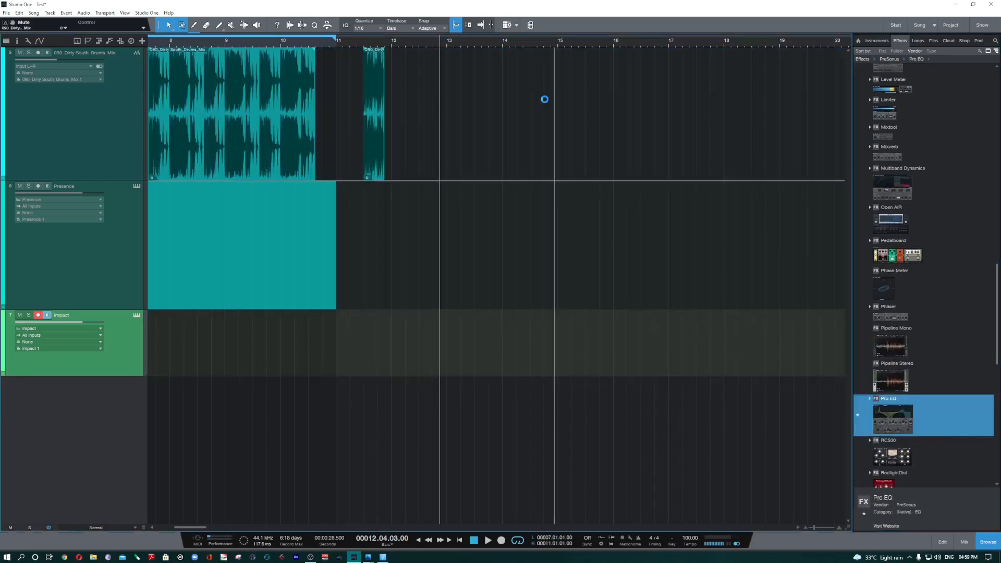
Step: Show the inspector with an enlarged channel area for the drum track, and close and reopen its Pro EQ insert
left_click(17, 41)
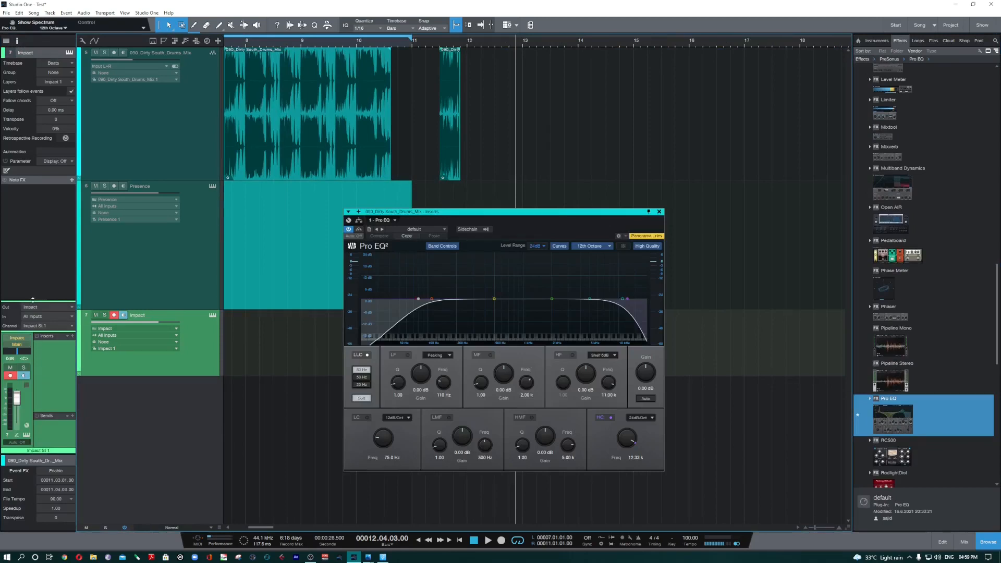
left_click_drag(33, 301, 32, 230)
left_click(126, 159)
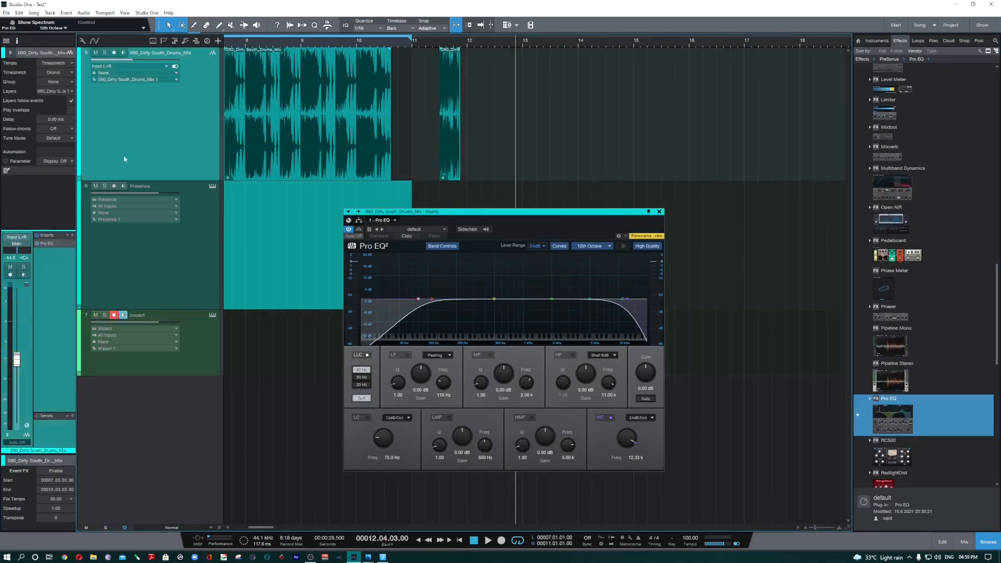
left_click(54, 245)
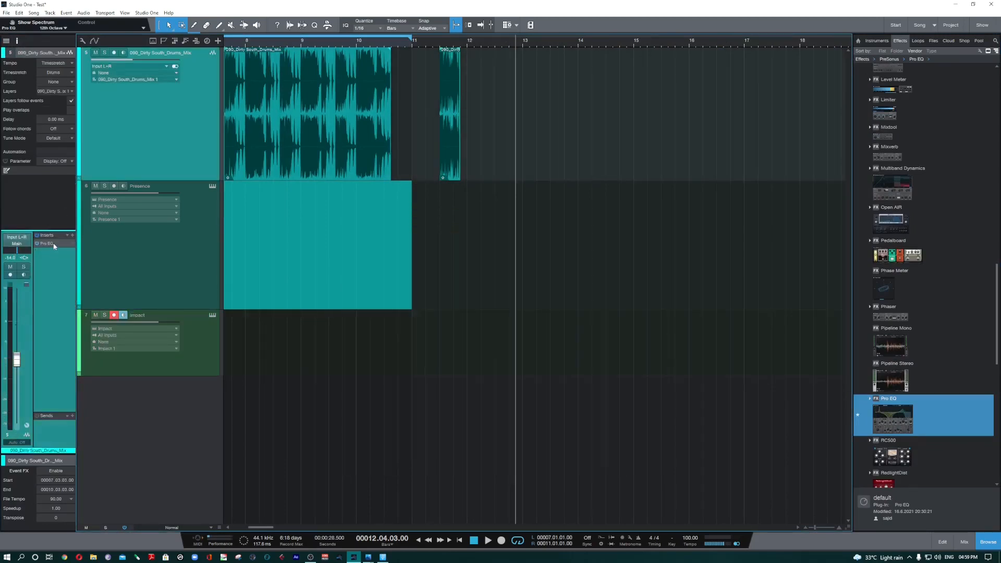
left_click(55, 245)
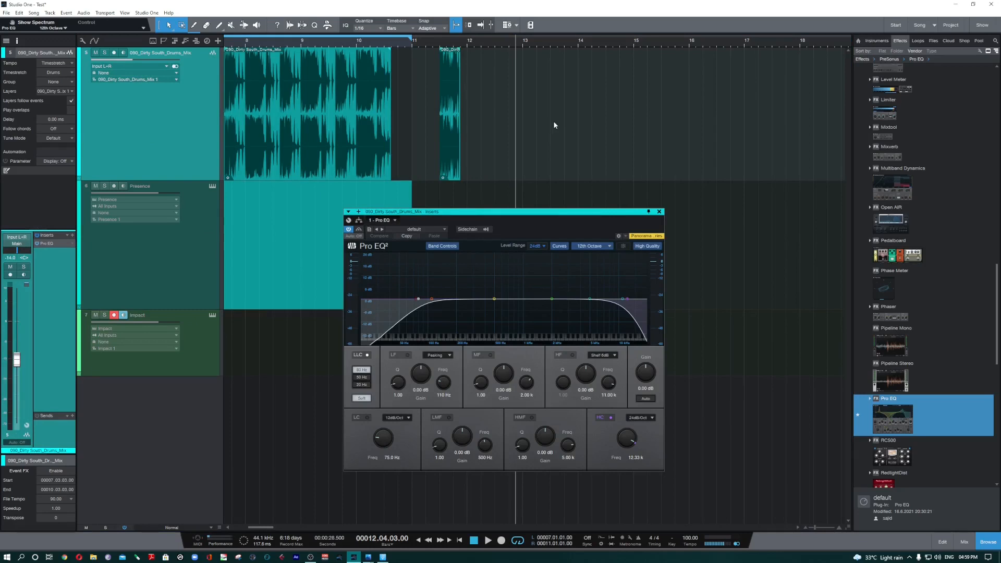
Step: Look through Pro EQ's Drums, Instruments, Misc and Vocal preset folders and close the preset list without loading anything
left_click(434, 231)
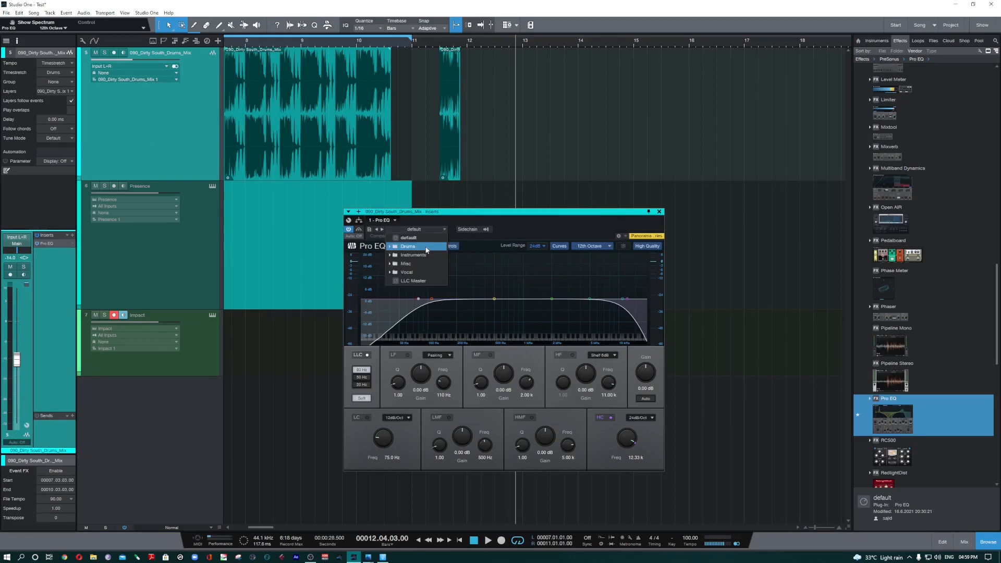
left_click(426, 250)
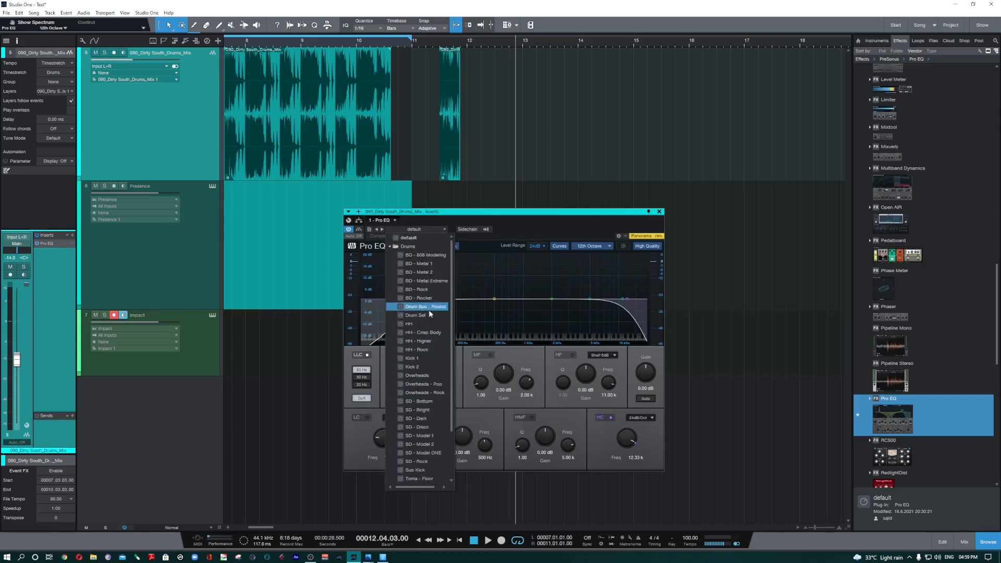
left_click(421, 256)
left_click(422, 256)
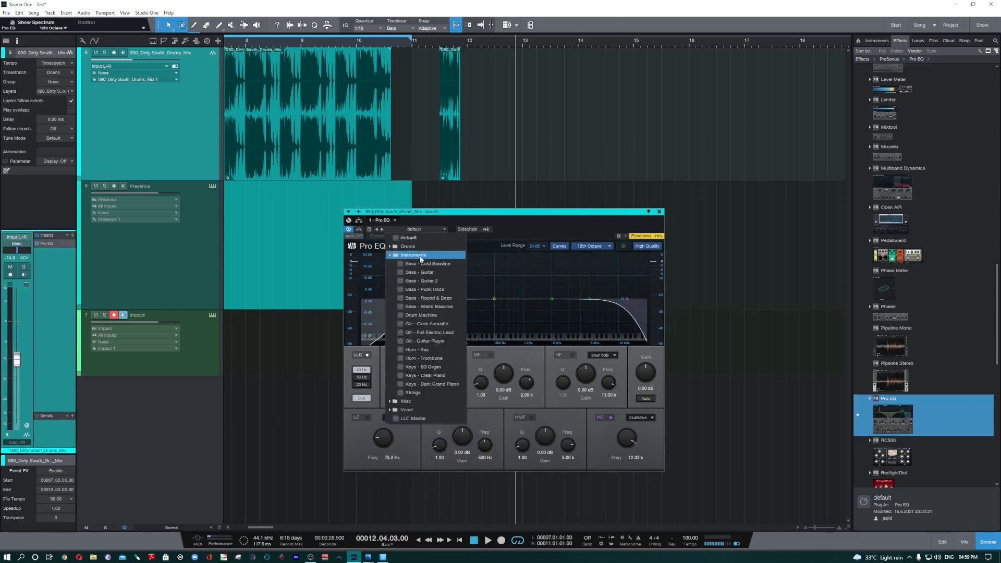
left_click(421, 255)
left_click(419, 264)
left_click(418, 265)
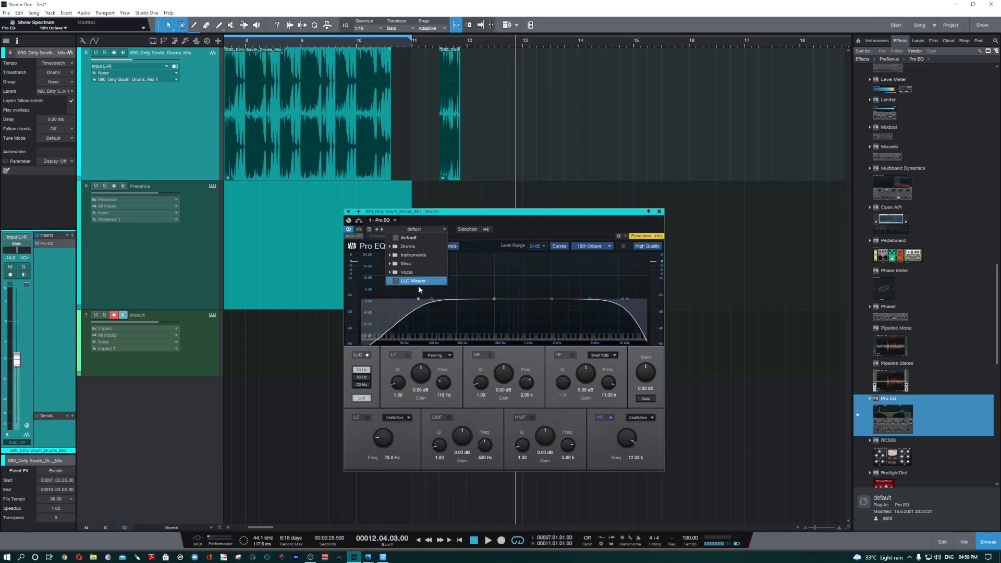
left_click(418, 274)
left_click(418, 273)
left_click(369, 229)
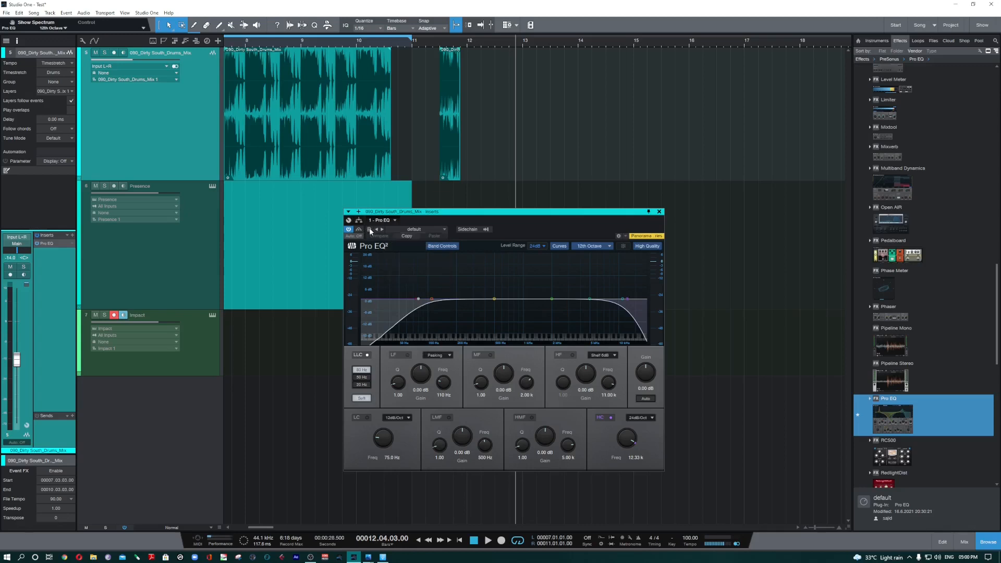
Step: Reveal Pro EQ's current preset in the browser, and collapse and re-expand the effect's preset list there
left_click(370, 228)
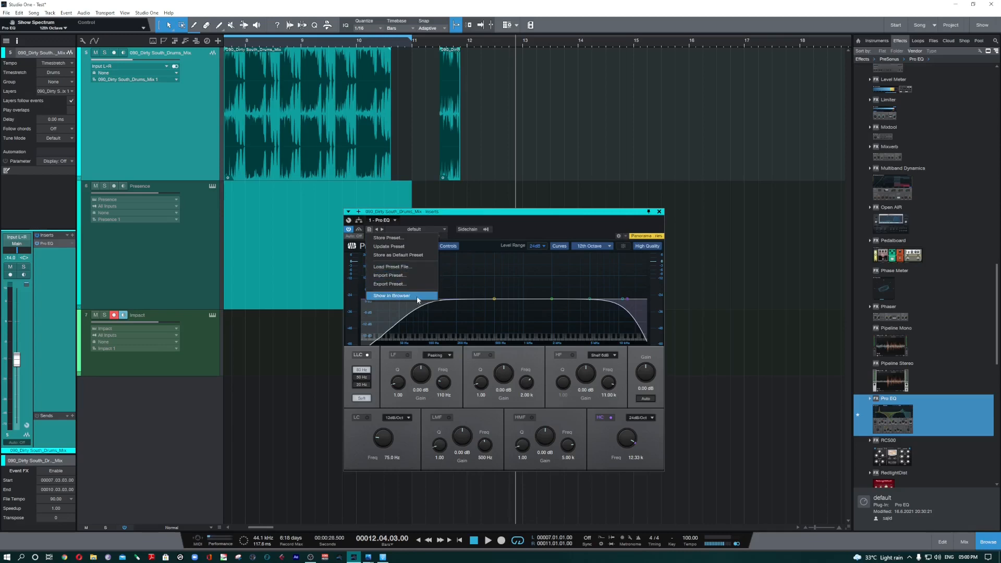
left_click(393, 297)
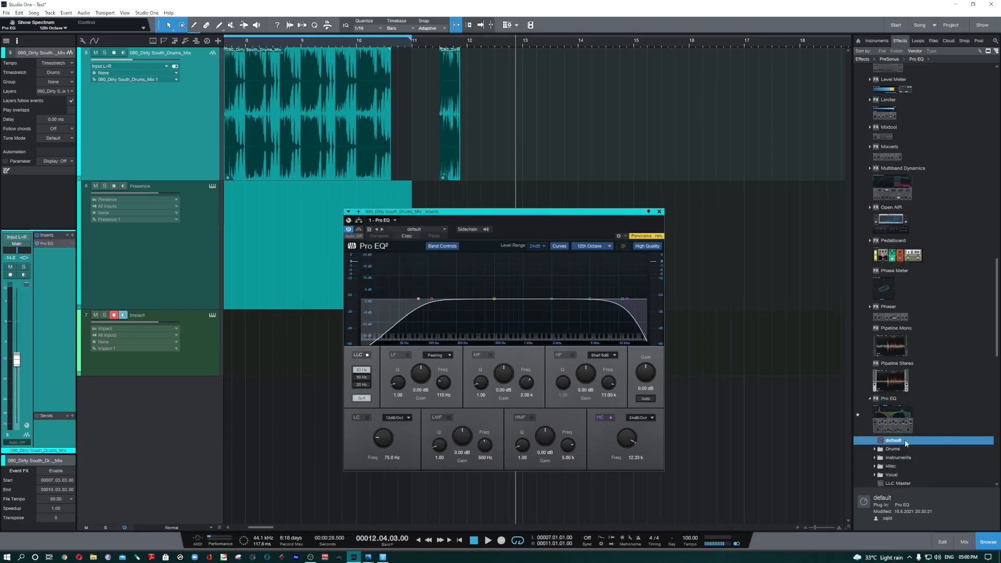
scroll(906, 436, "down", 3)
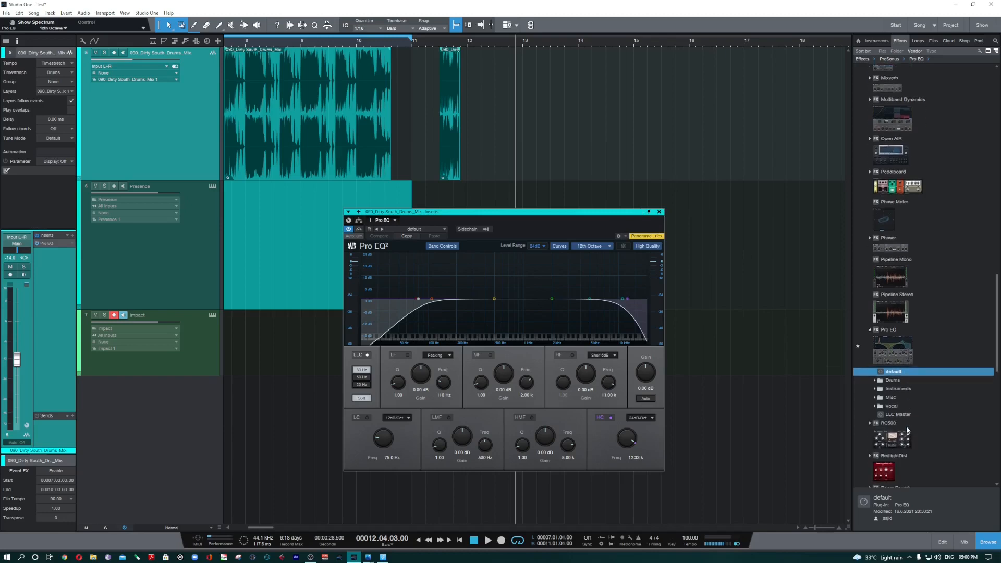
left_click(871, 331)
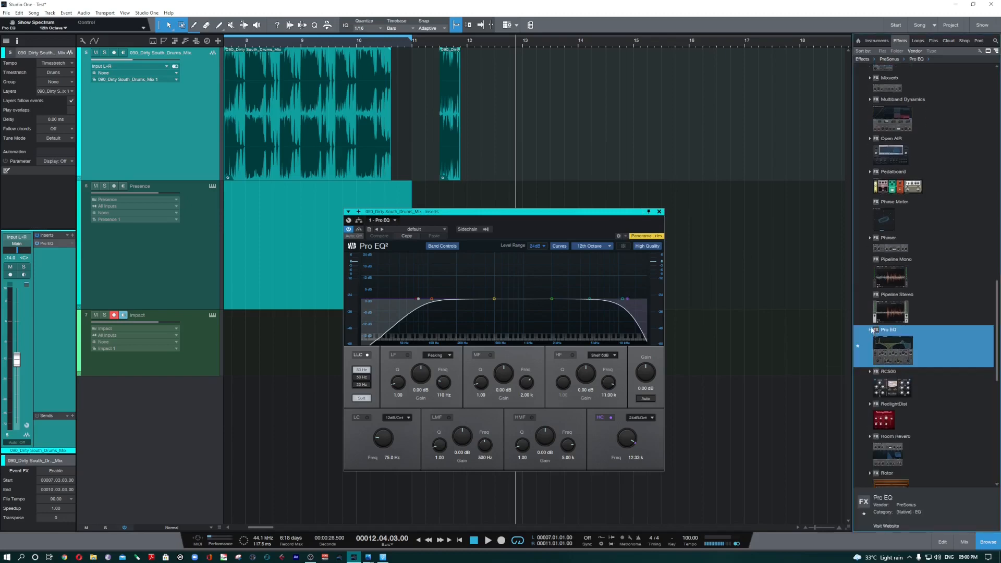
left_click(871, 330)
scroll(899, 367, "down", 2)
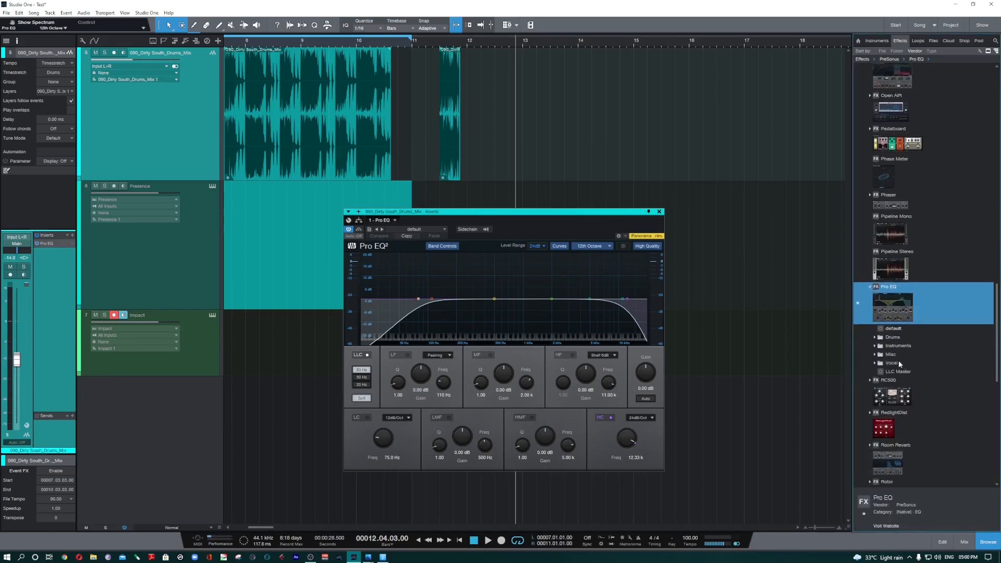
Step: Add the BD - 808 Modeling preset from Pro EQ's Drums folder to the drum track as a second insert and close its window
left_click(660, 212)
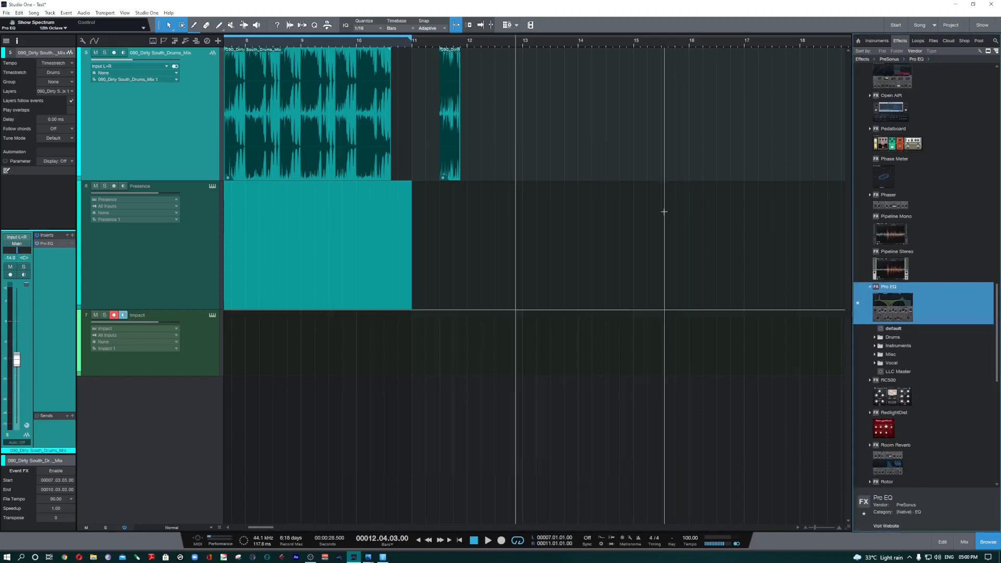
left_click(879, 338)
scroll(934, 371, "down", 2)
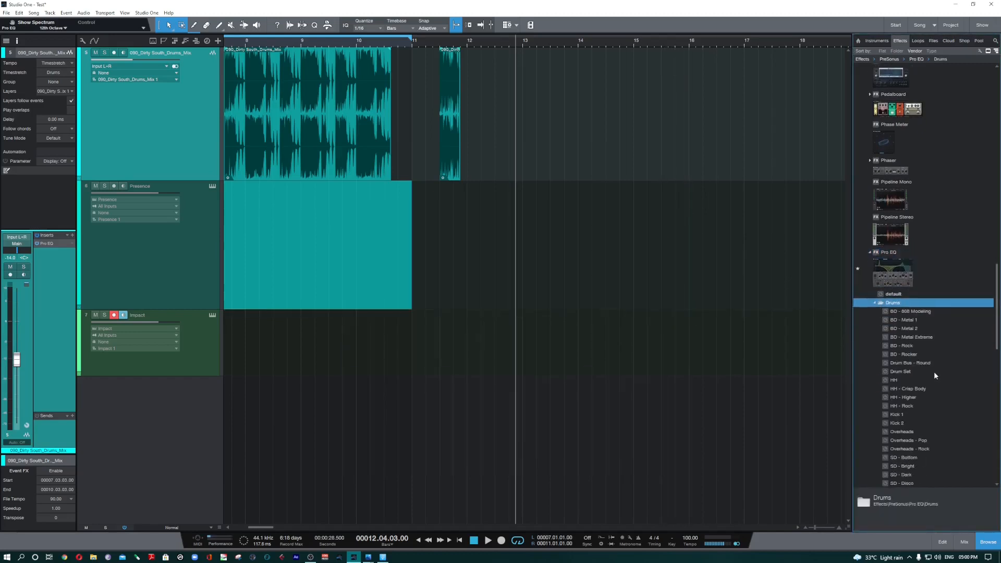
left_click_drag(927, 311, 440, 118)
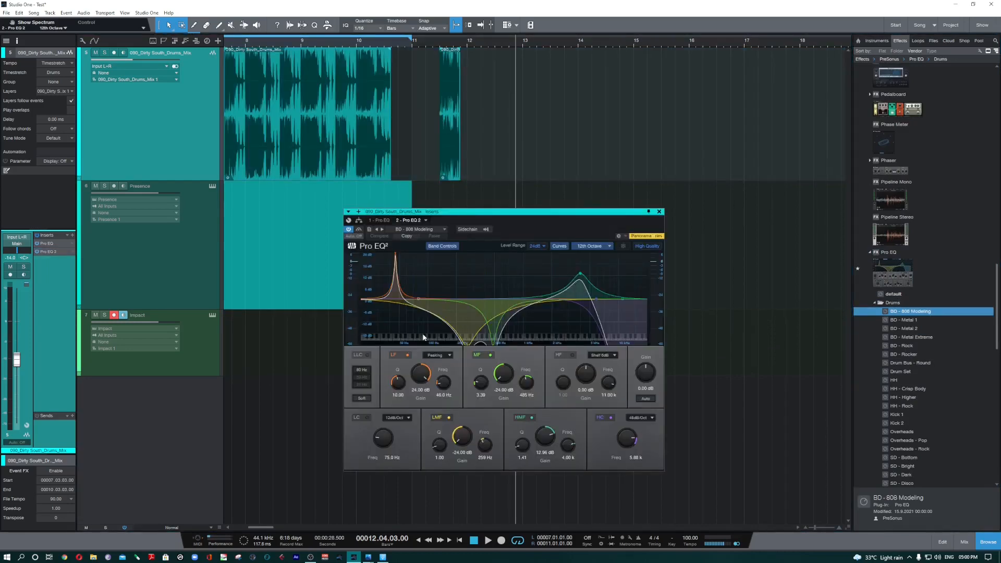
left_click(660, 211)
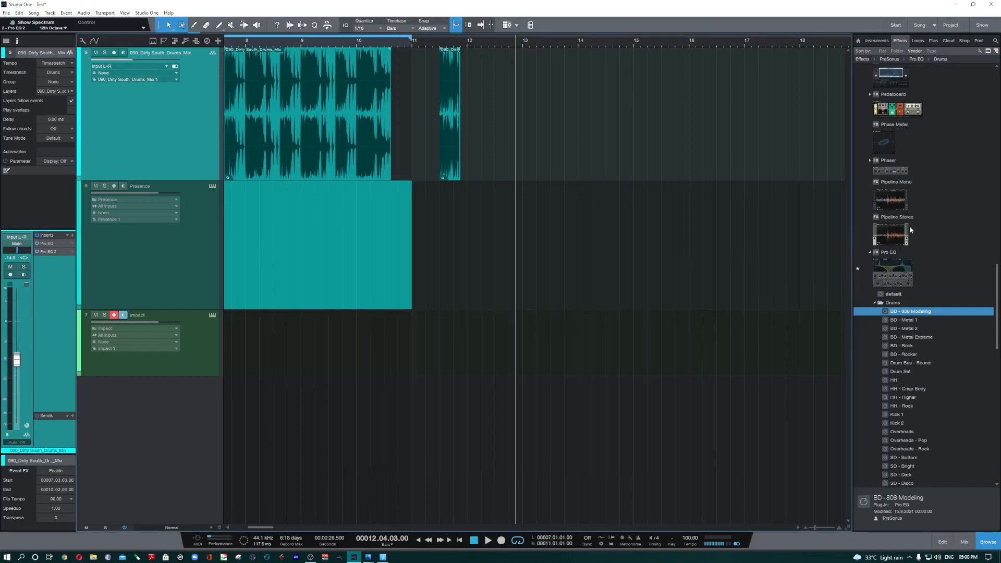
scroll(910, 226, "up", 10)
scroll(919, 167, "up", 12)
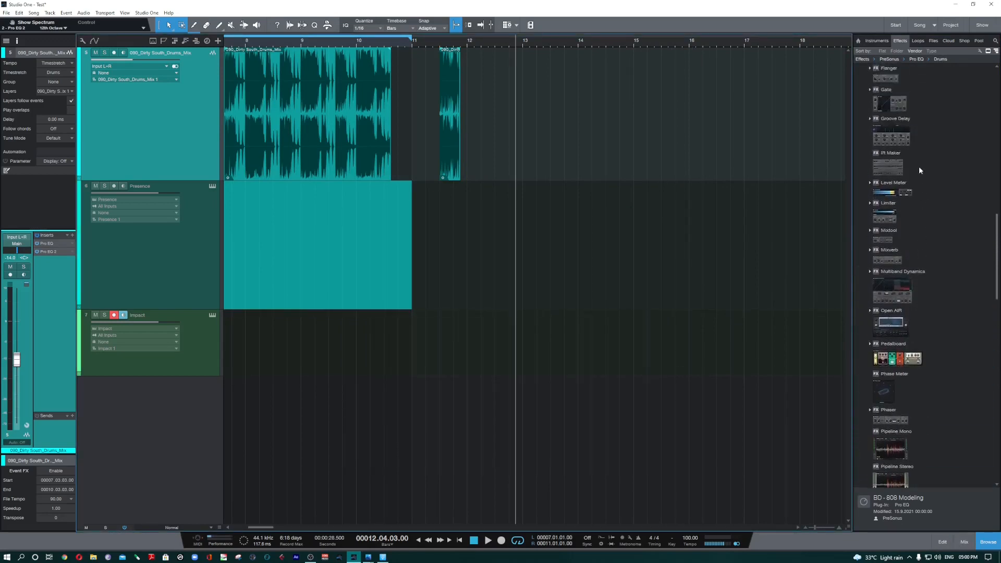
Step: Skim the effects list and bring up the loop library's style folders in the browser
scroll(920, 164, "up", 2)
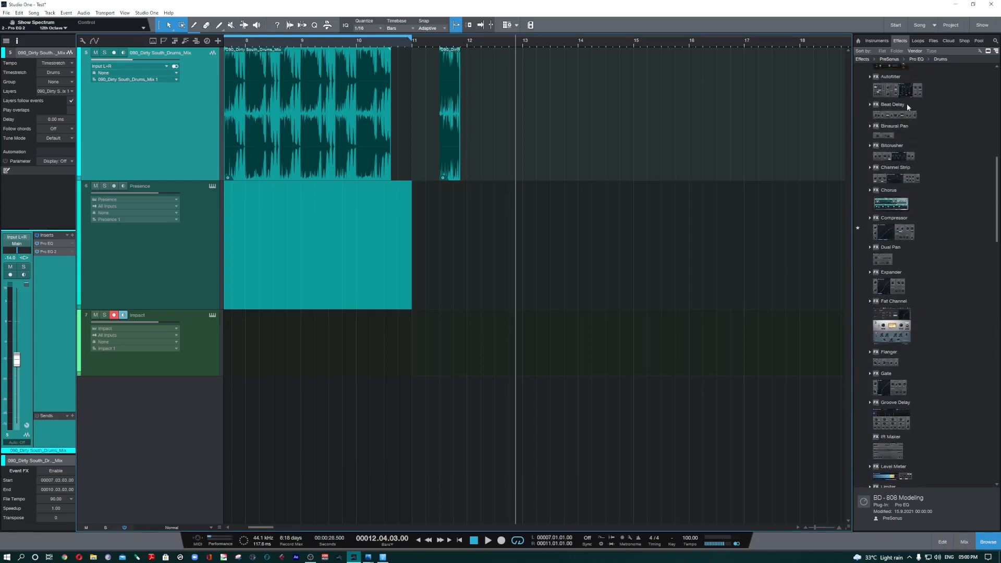
left_click(921, 42)
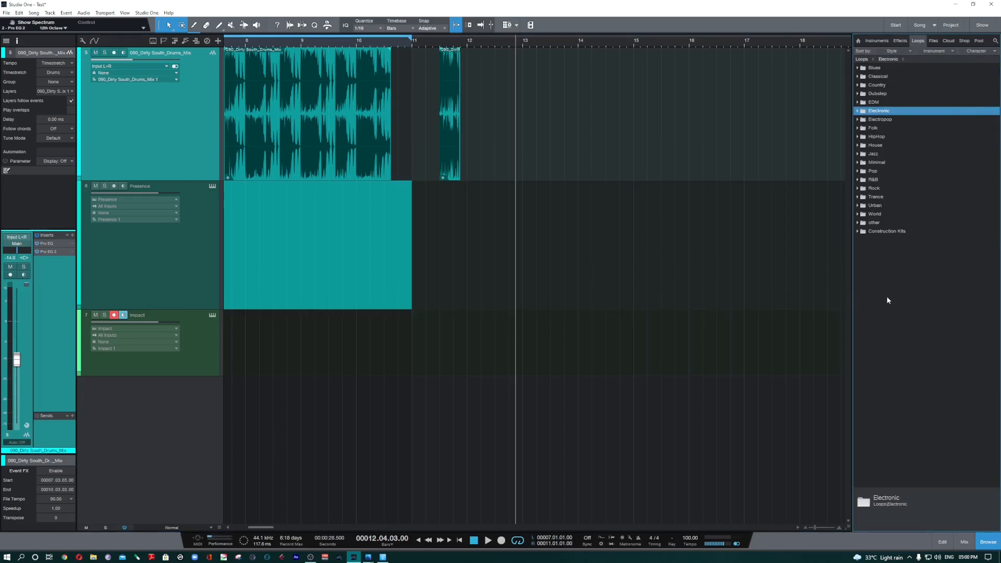
left_click(897, 350)
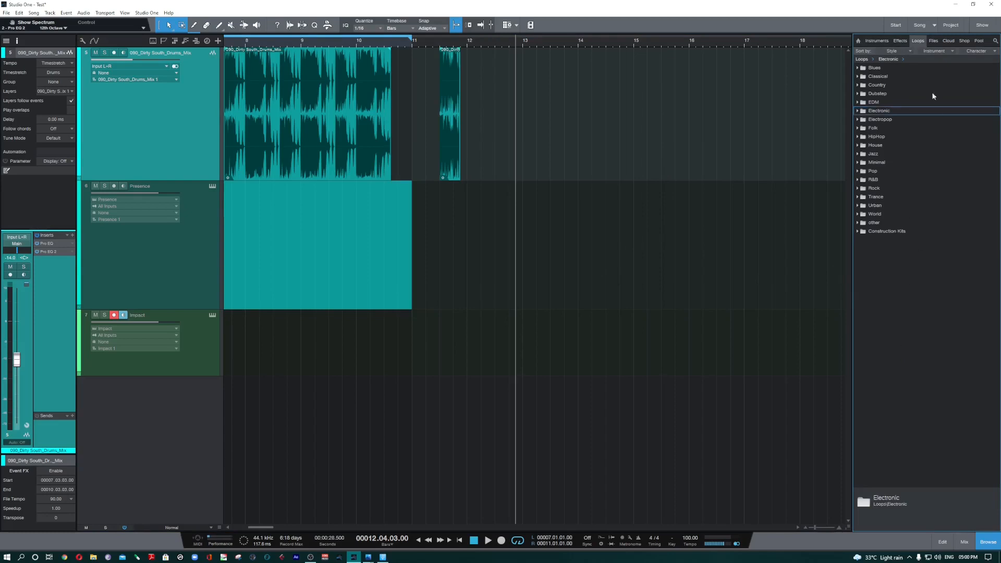
Step: Show the root of the file browser and look into the Softs Samps (E:) and Projects (F:) drives
left_click(934, 42)
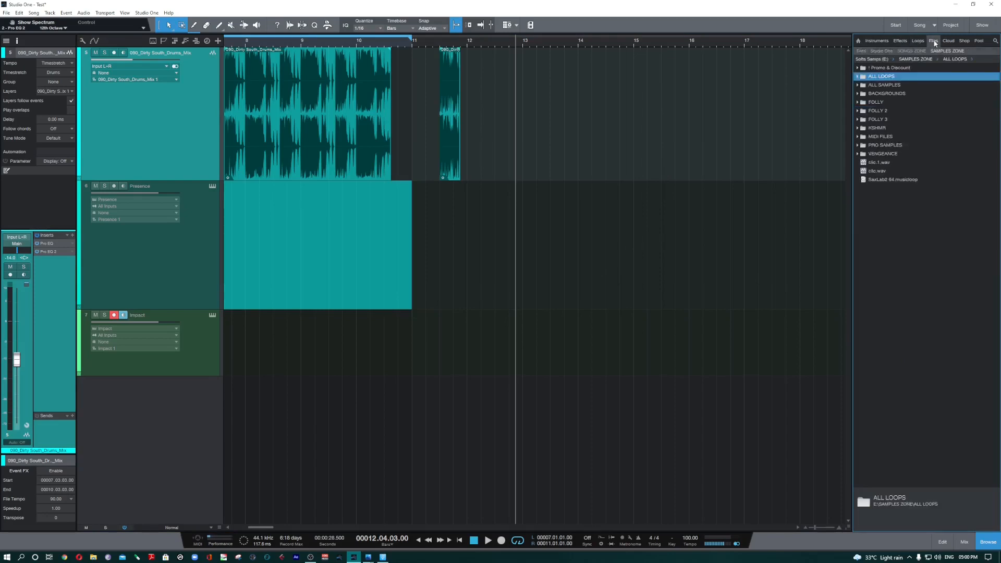
left_click(862, 51)
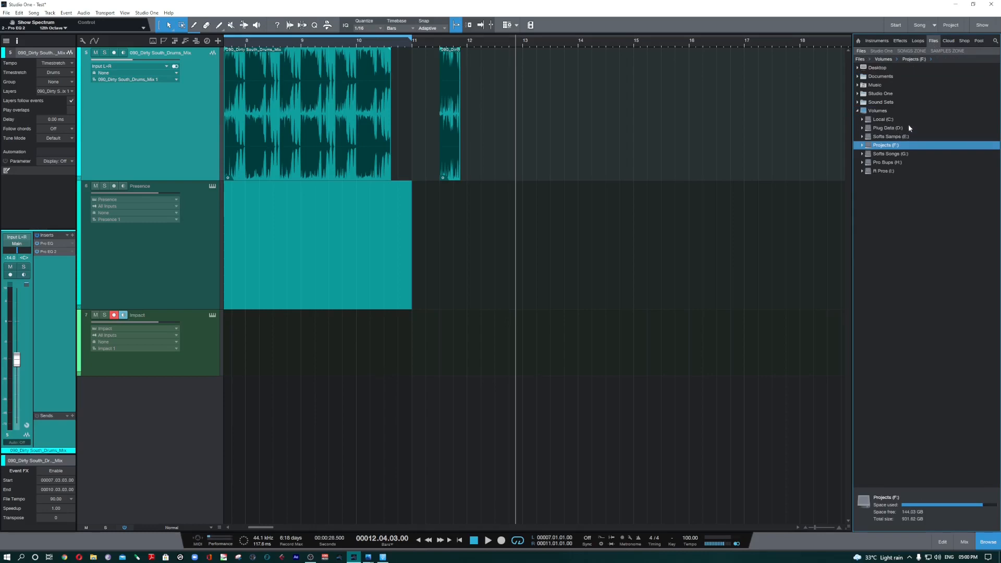
left_click(900, 136)
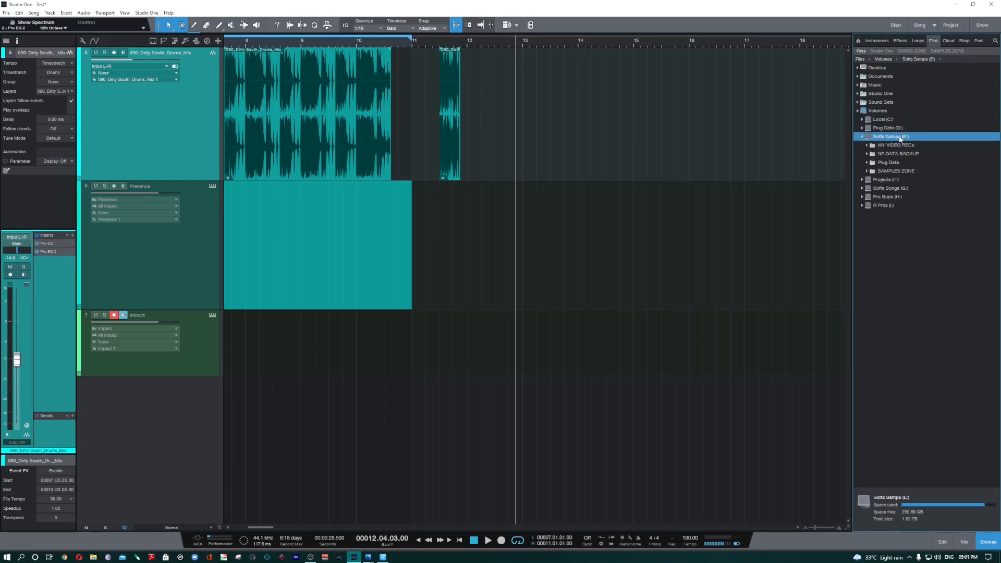
left_click(898, 136)
left_click(894, 154)
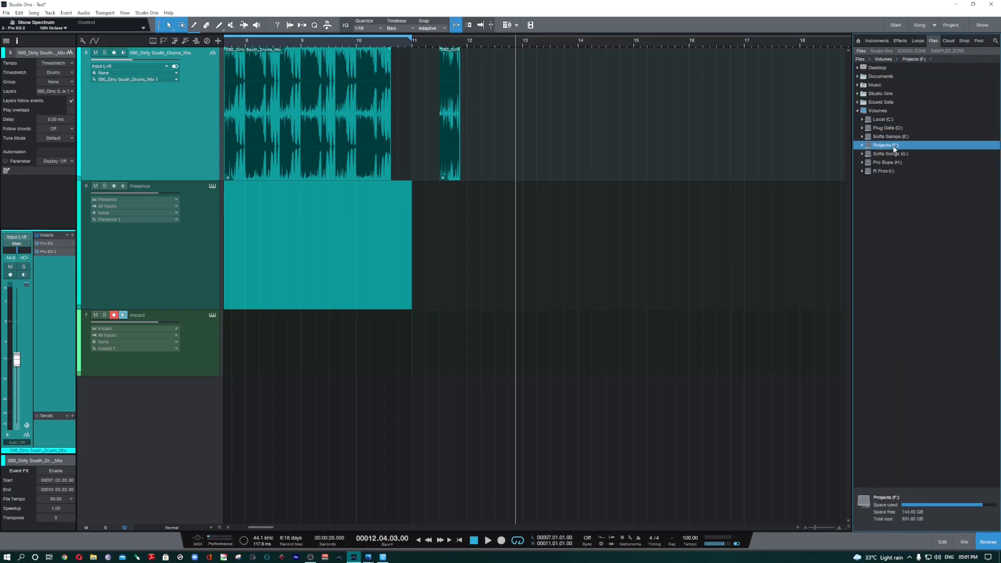
Step: Look into the Softs Songs (G:), R Pros (I:) and Pro Bups (H:) drives in the file browser and collapse them again
left_click(899, 155)
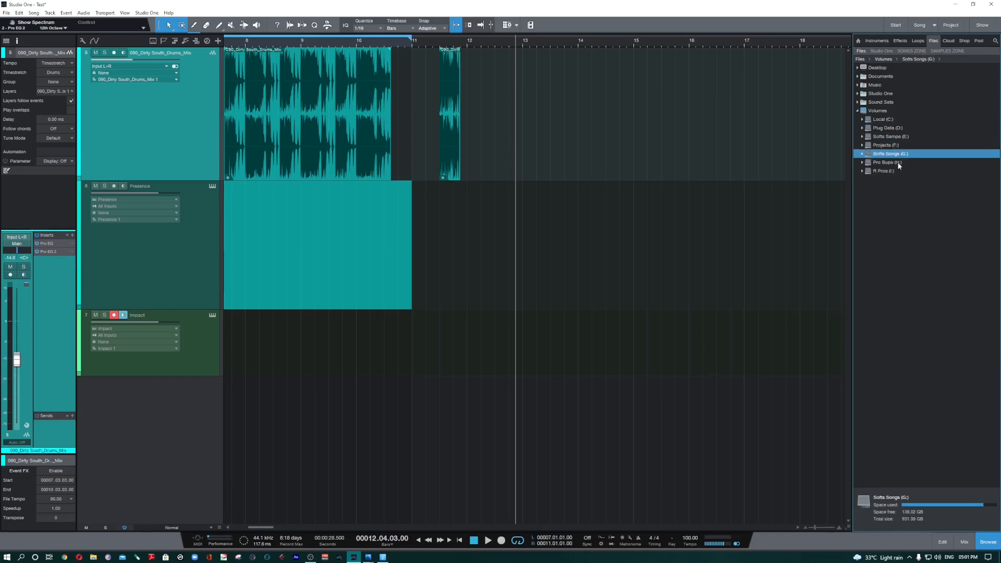
left_click(898, 154)
left_click(898, 154)
left_click(898, 154)
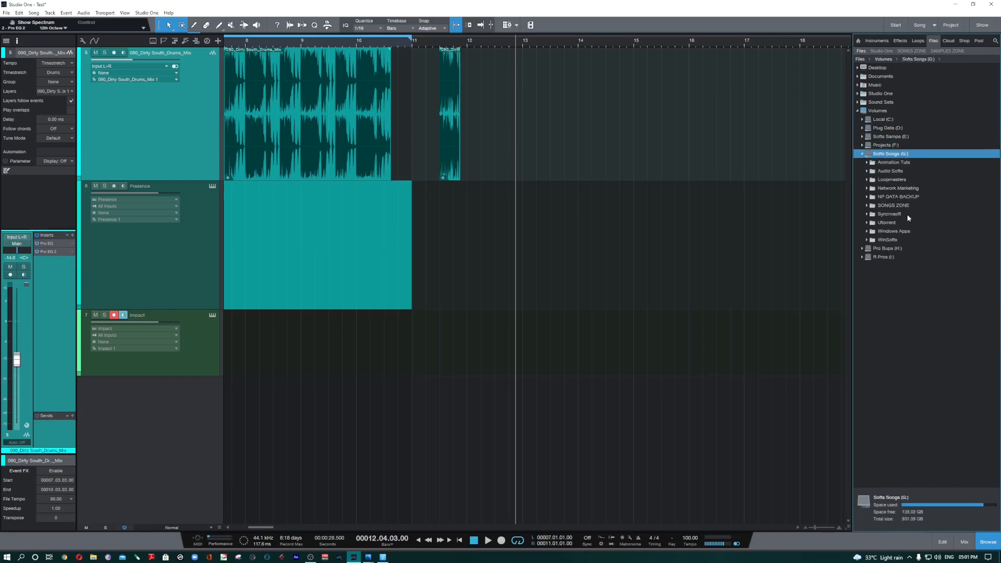
left_click(906, 154)
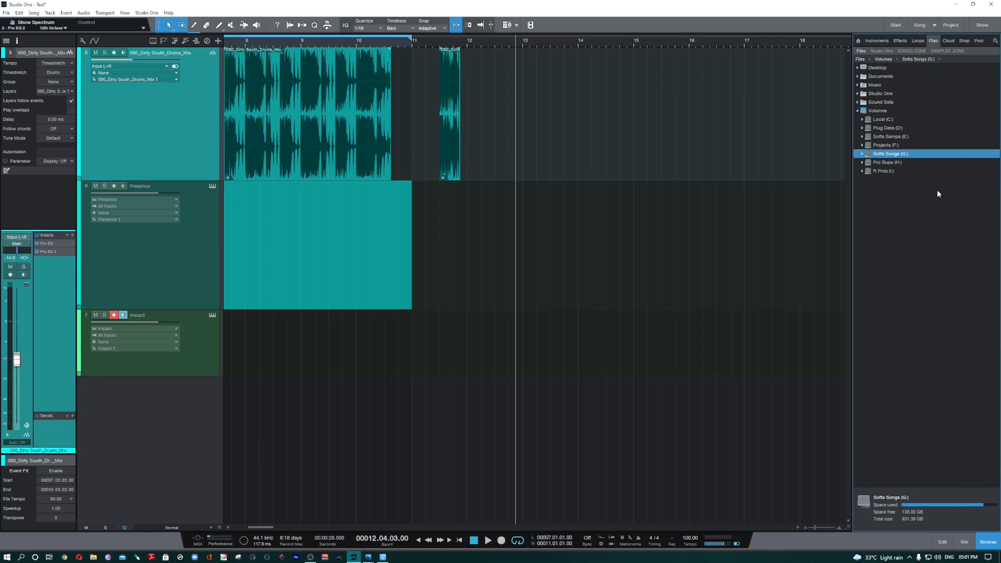
left_click(897, 171)
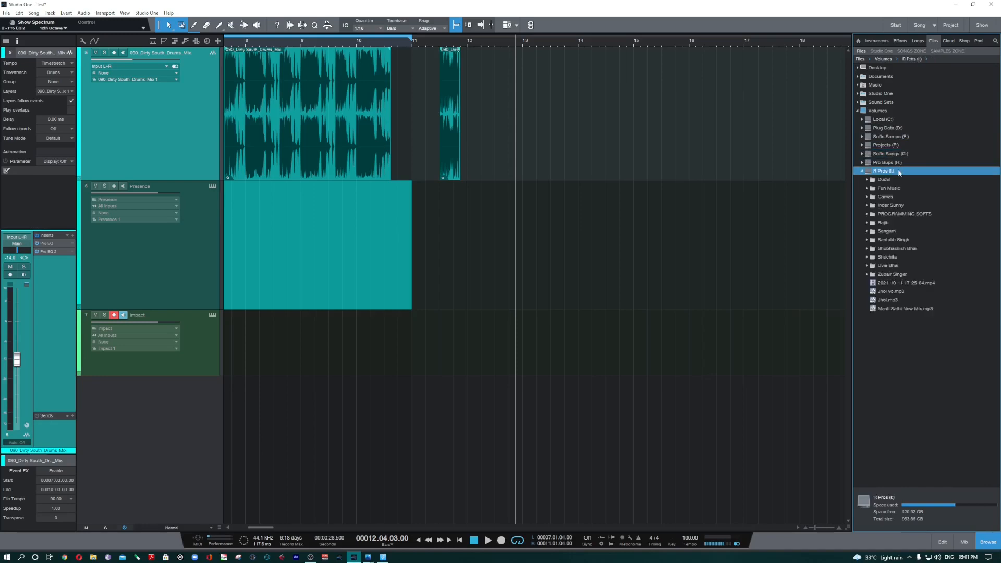
left_click(900, 170)
left_click(900, 163)
left_click(901, 163)
Step: Open the BD Loops folder on the Softs Samps (E:) drive, inside SAMPLES ZONE, ALL LOOPS, DRUM LOOPS
left_click(904, 138)
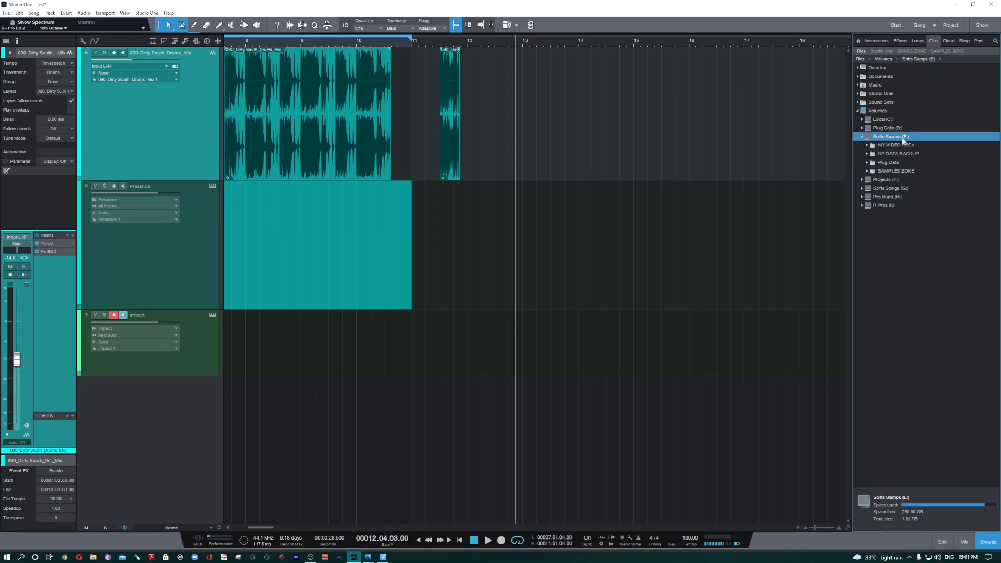
left_click(906, 173)
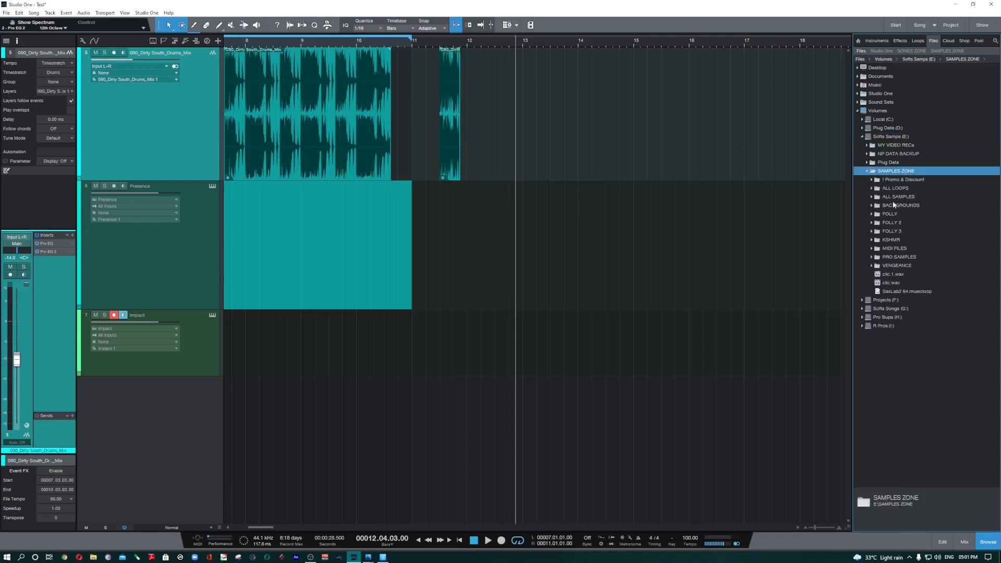
left_click(898, 189)
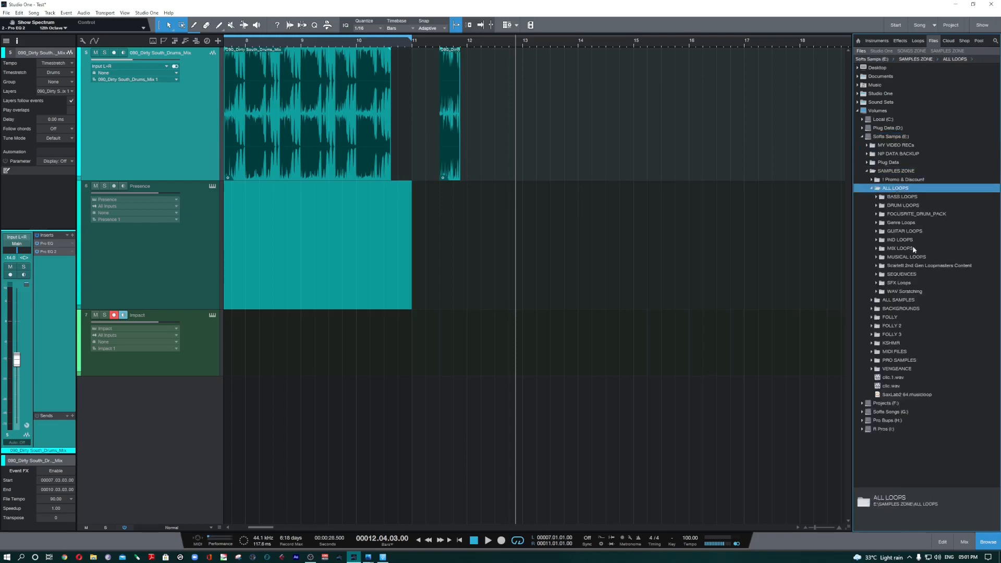
left_click(903, 205)
scroll(921, 424, "down", 1)
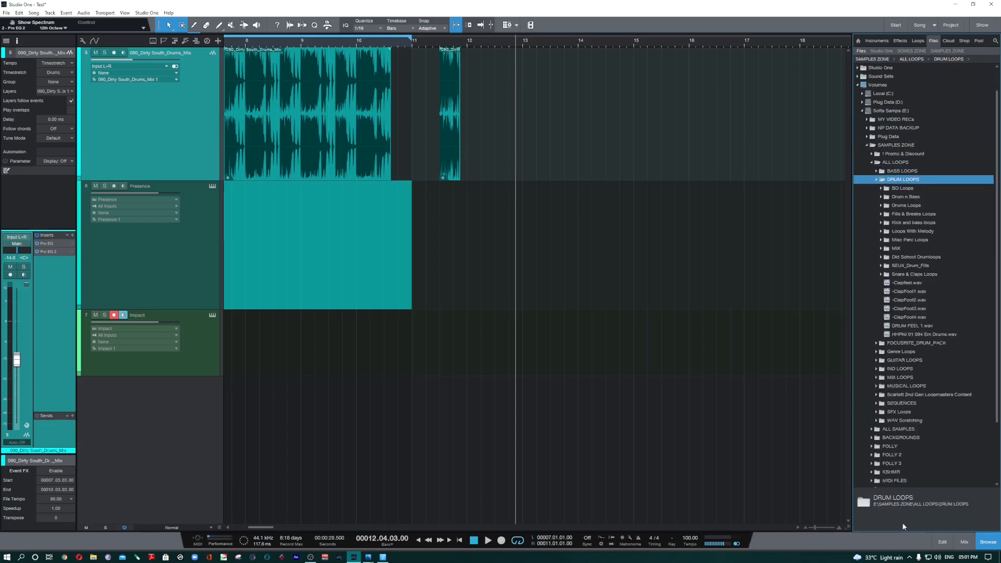
left_click(905, 189)
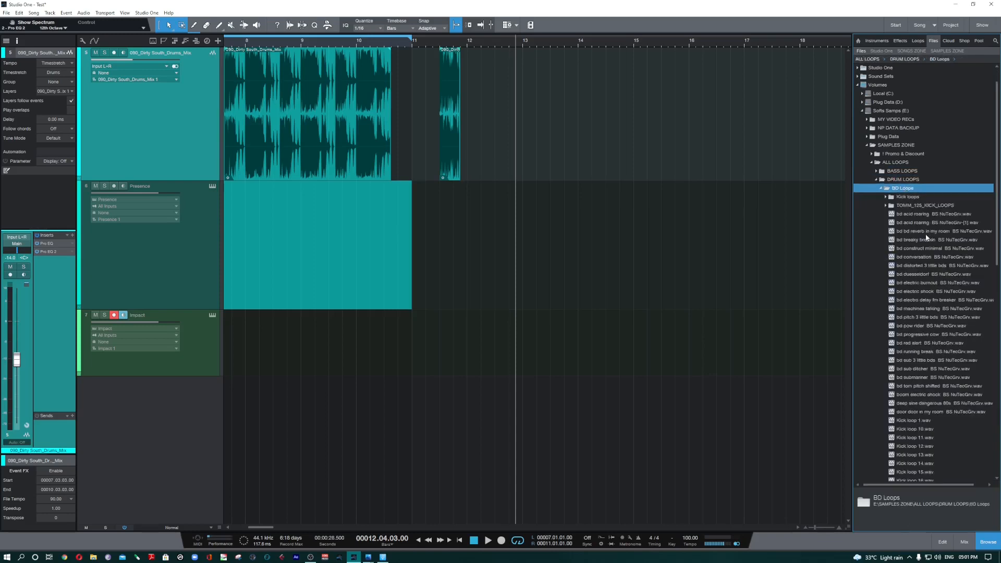
Step: Preview the bd duesseldorf BS NuTecGrv.wav loop and place it at bar 13 on a new track below Impact
left_click(918, 274)
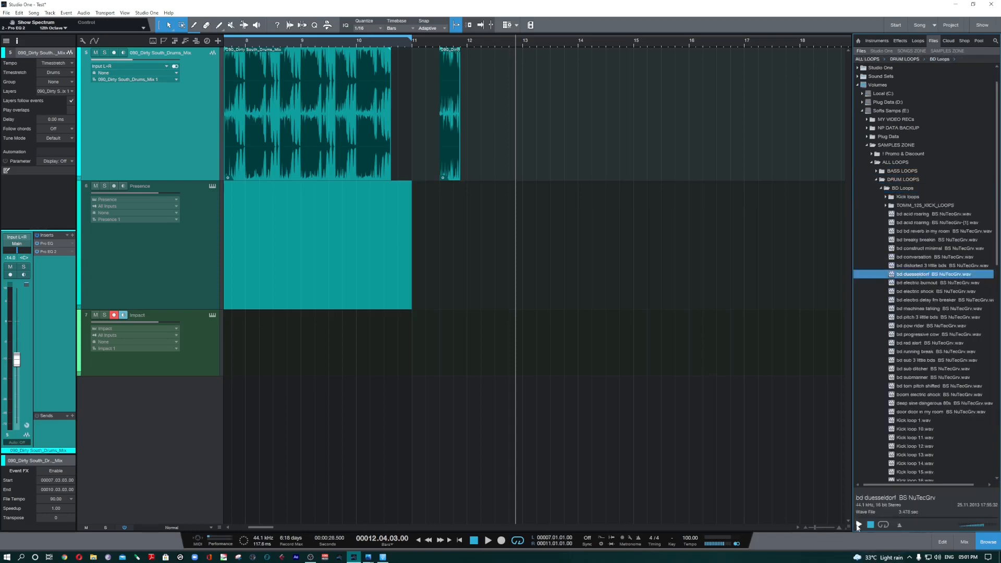
left_click(858, 525)
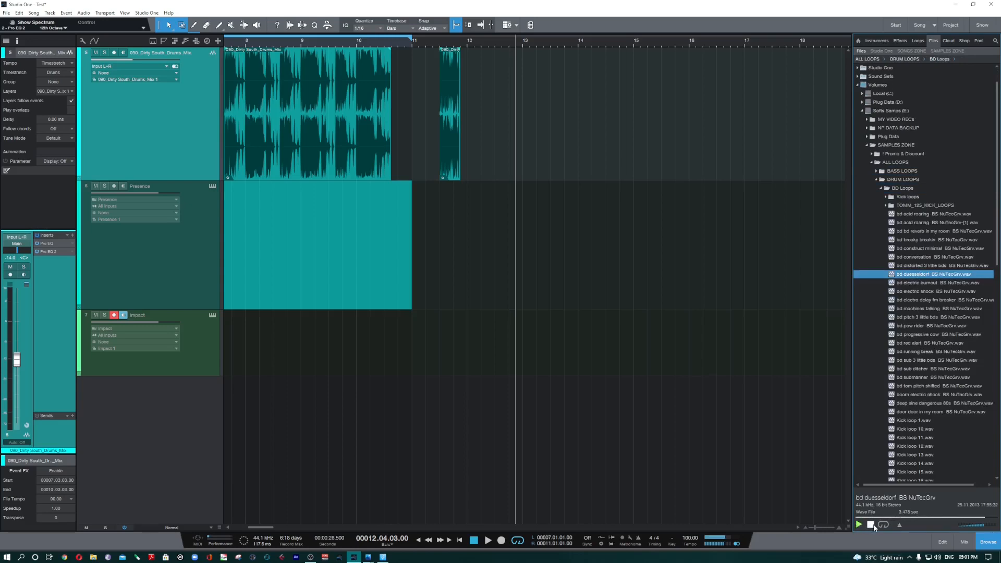
left_click(871, 525)
left_click(858, 526)
left_click(861, 526)
left_click(871, 526)
left_click_drag(918, 274, 537, 412)
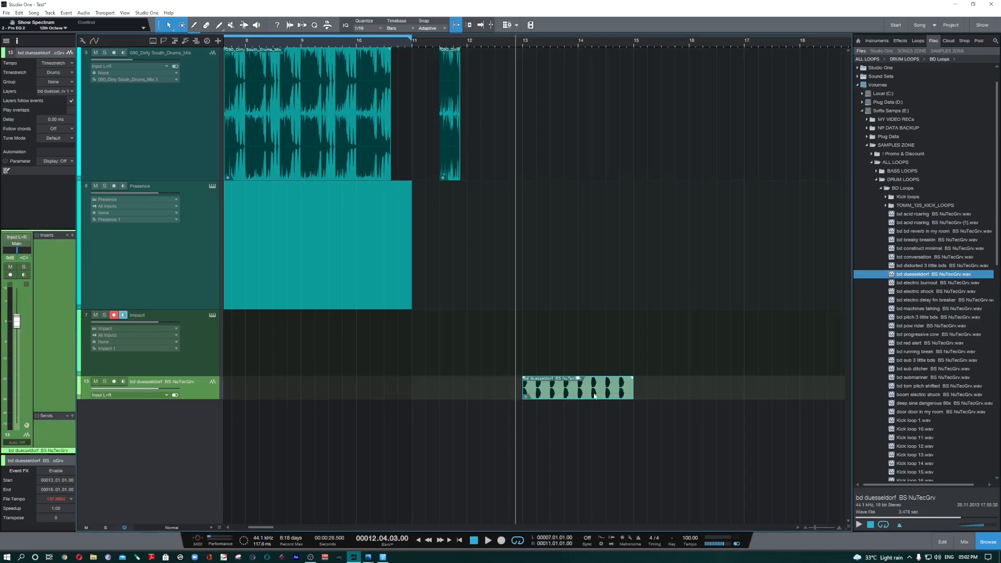
Step: Review the general song setup, including the option to stretch audio files to song tempo, and close it without changes
left_click(895, 24)
left_click(933, 27)
left_click(262, 542)
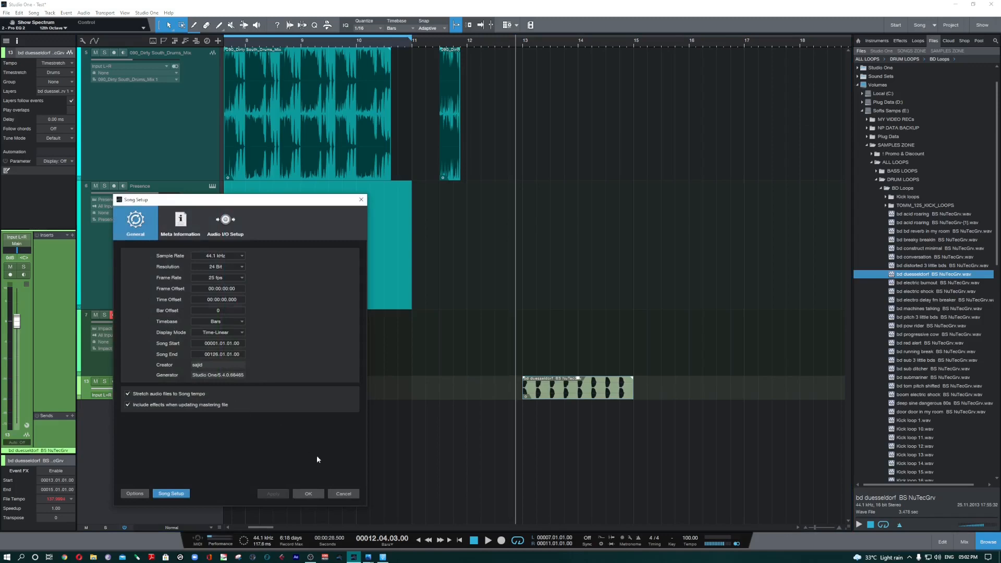
left_click(342, 493)
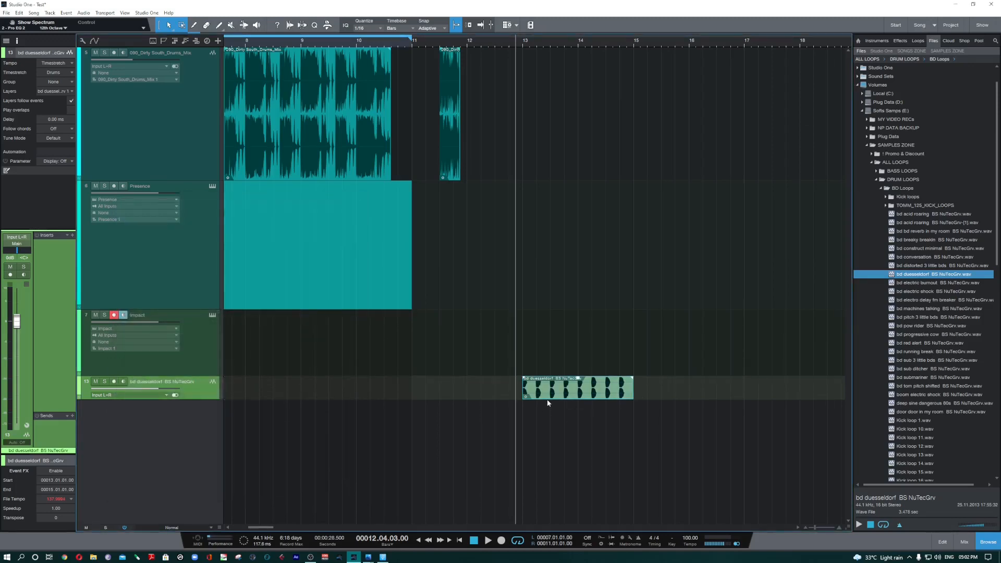
Step: Switch the bd duesseldorf track's tempo mode to Don't follow and back to Timestretch
left_click(58, 63)
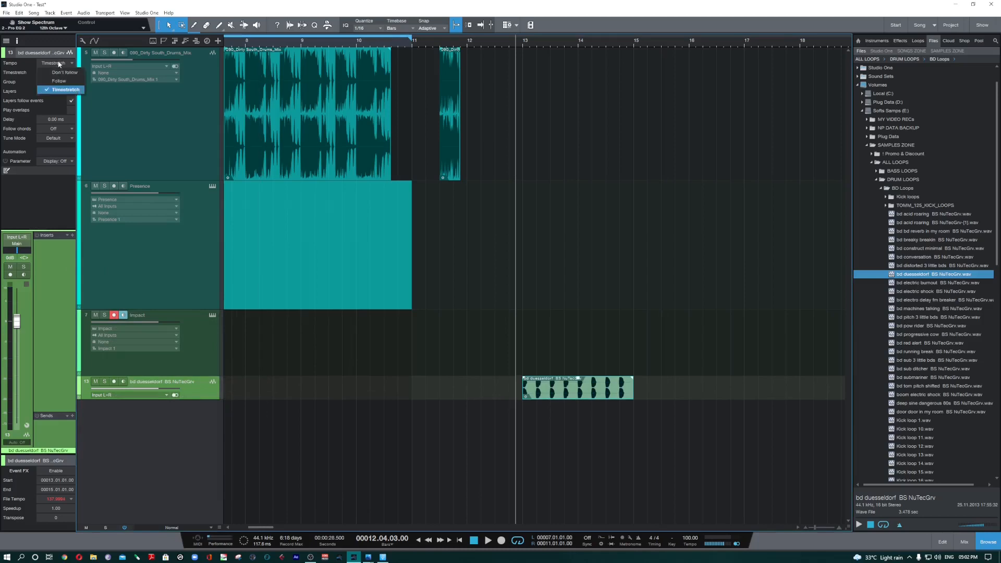
left_click(60, 73)
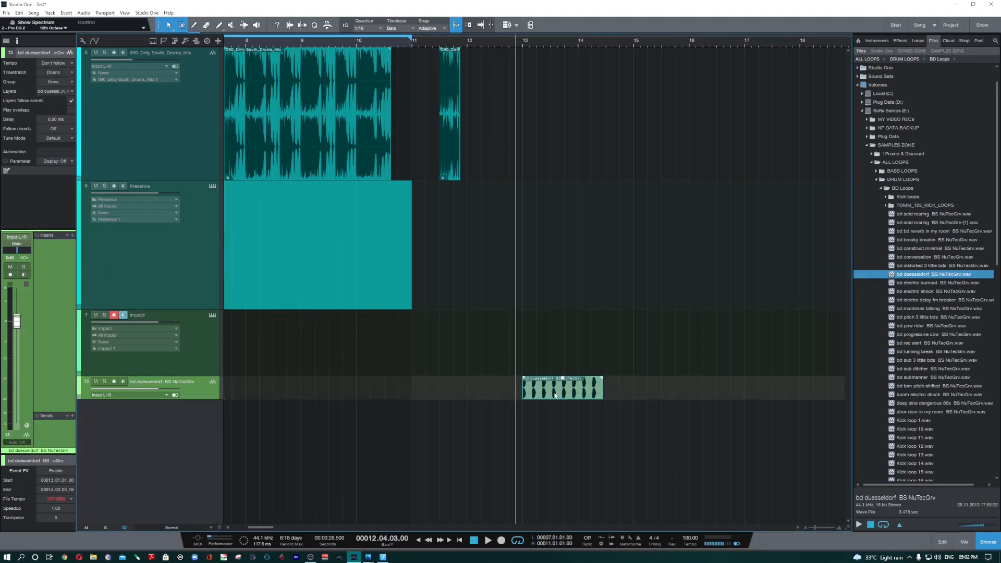
left_click(62, 63)
left_click(64, 91)
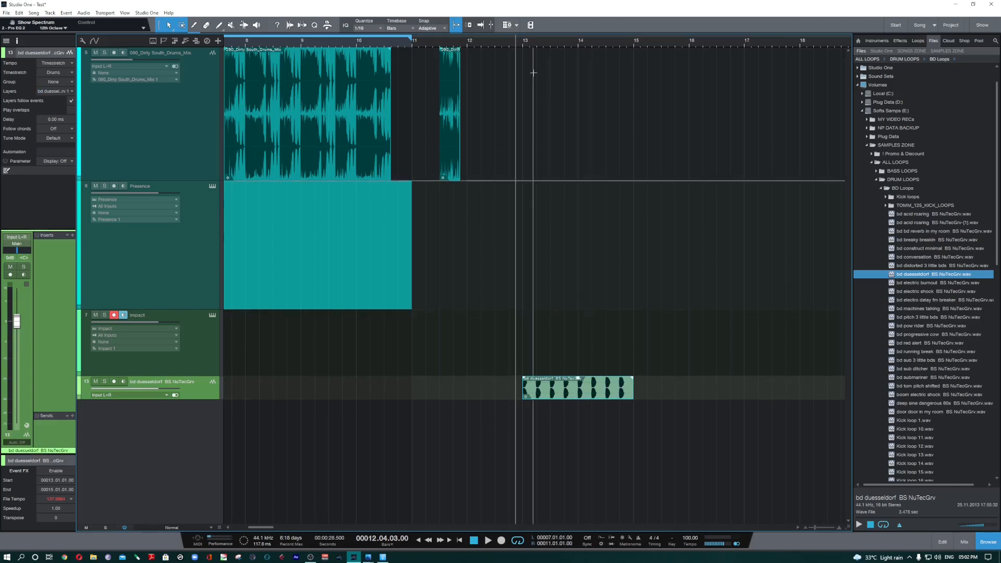
Step: Place the playhead at bar 13, and switch the browser from the collapsed file drives to the song's pool
left_click(522, 43)
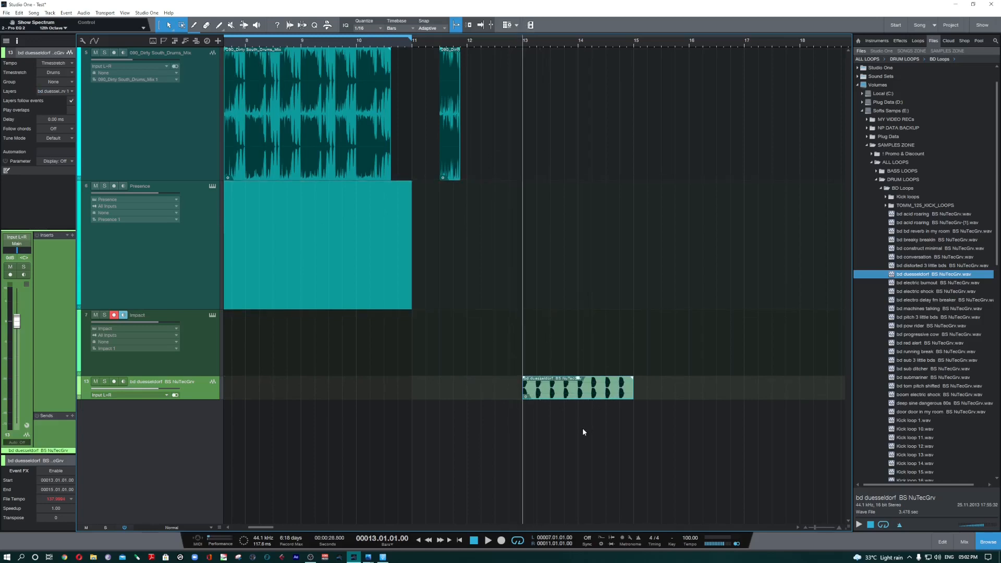
double_click(921, 110)
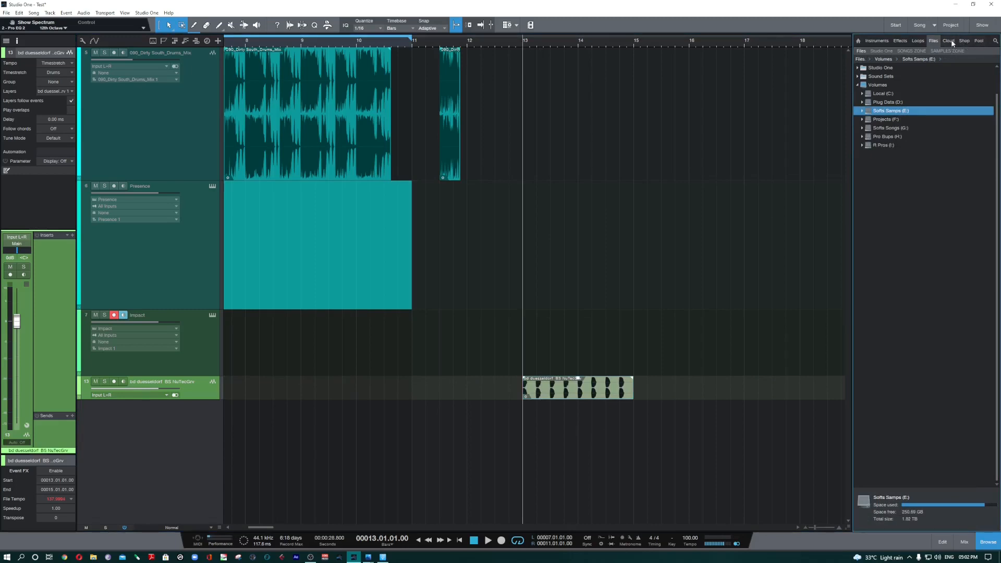
left_click(980, 42)
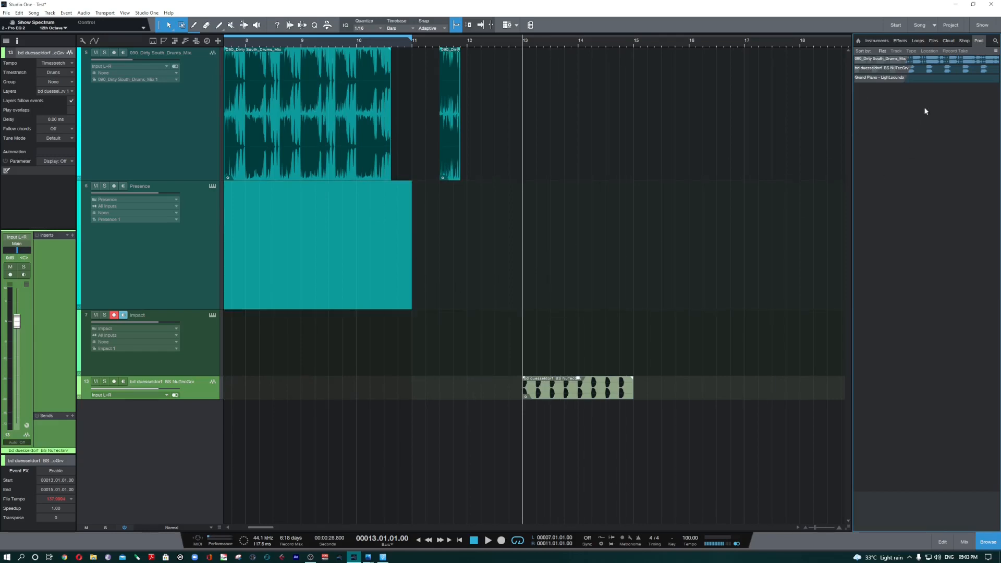
Step: Compare the pool's 090_Dirty South_Drums_Mix and bd duesseldorf files with their events in the arrangement, and preview bd duesseldorf from the pool
left_click(948, 62)
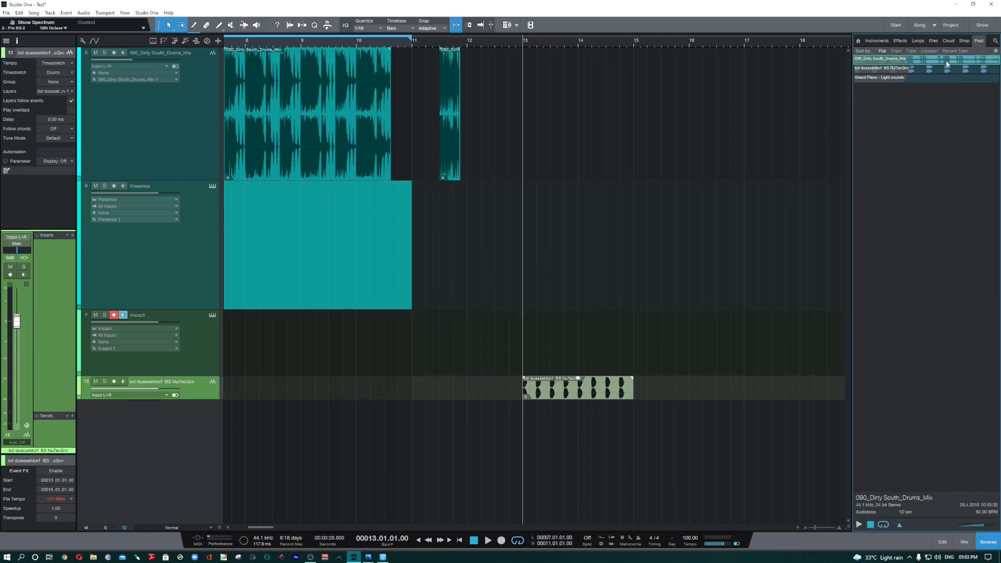
left_click(322, 139)
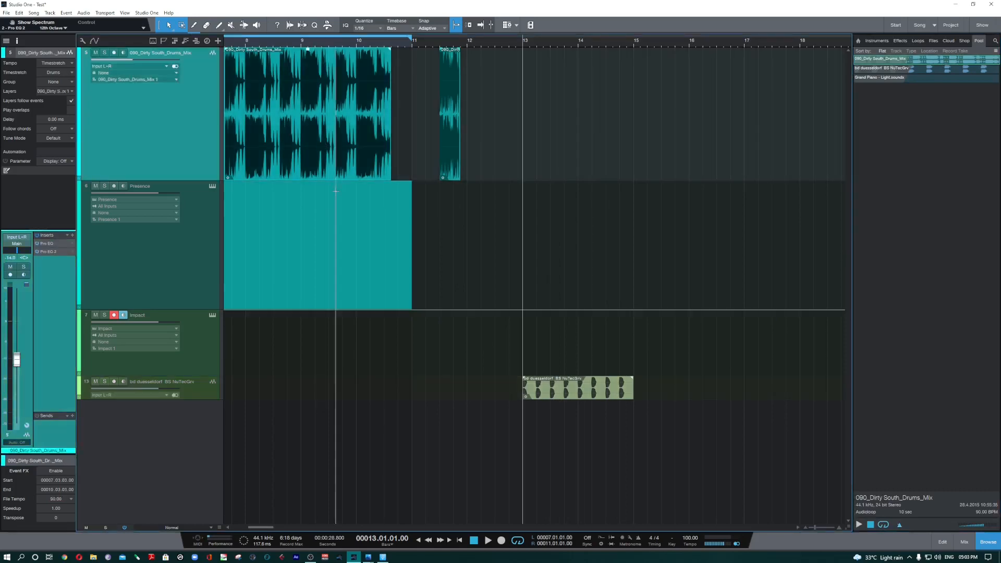
left_click(449, 150)
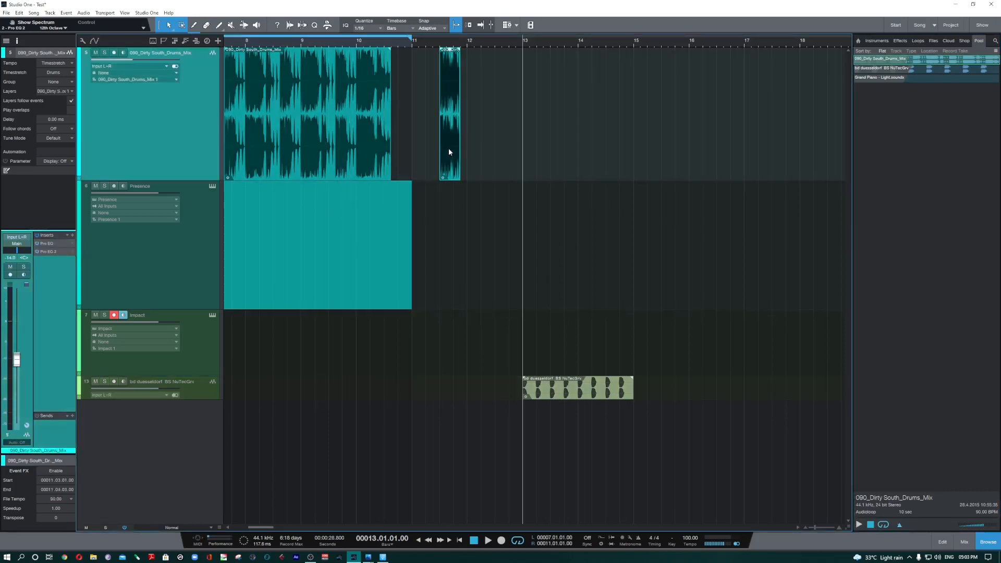
left_click(577, 398)
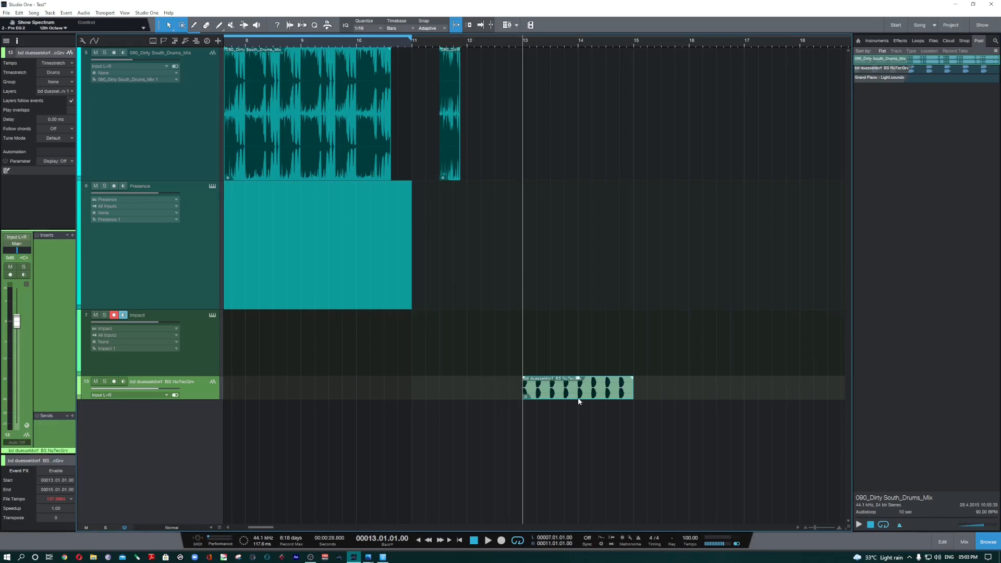
left_click(941, 73)
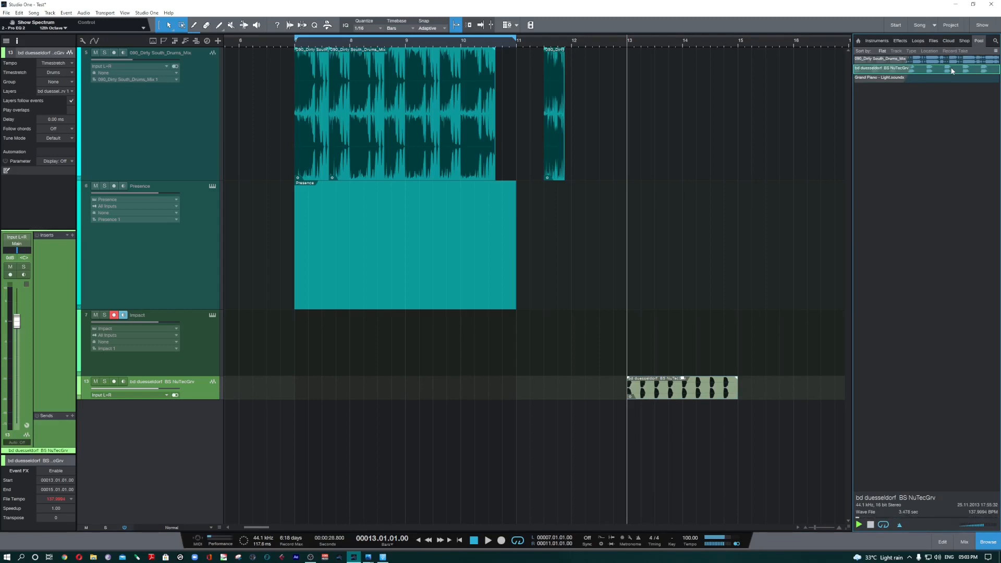
left_click(870, 525)
Step: Duplicate the bd duesseldorf event on its track so the copy starts at bar 15
left_click(690, 392)
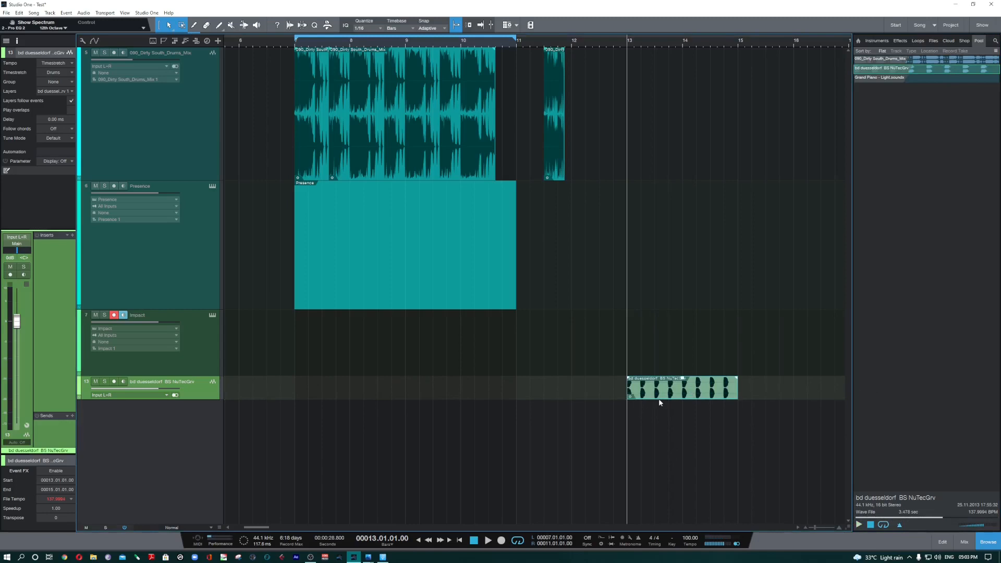
key("d")
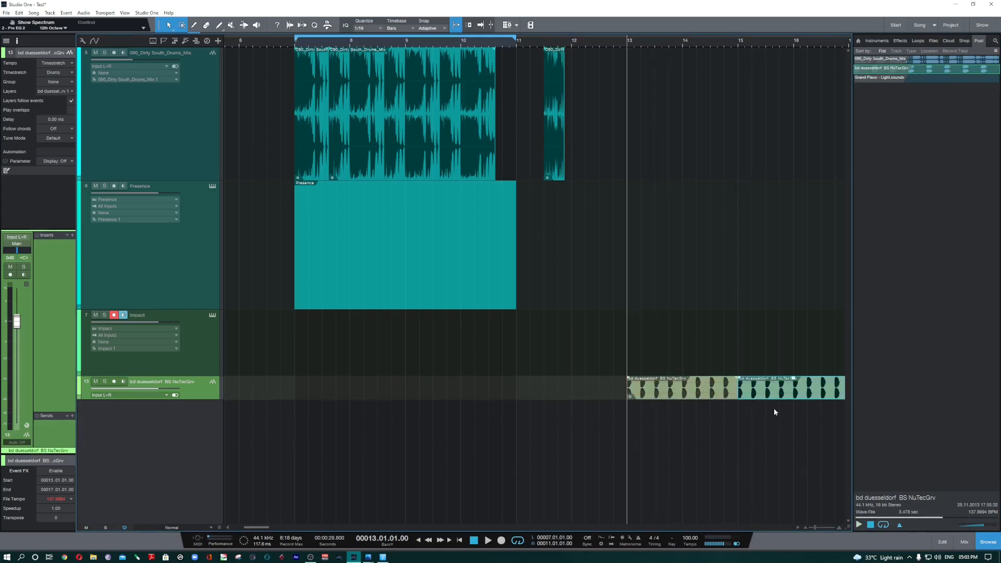
left_click(798, 528)
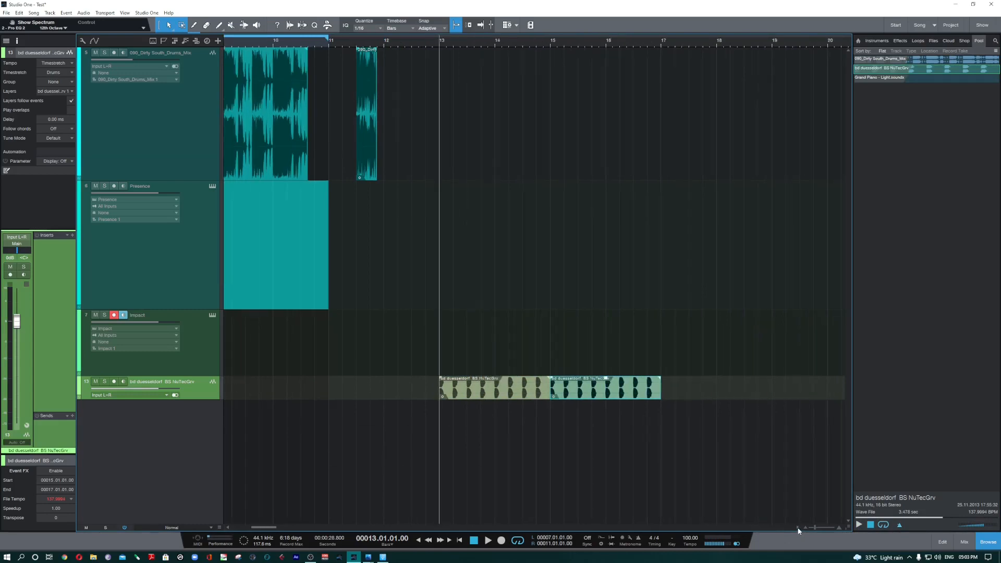
Step: Try moving the bd duesseldorf copy to bar 20, and undo both the move and the duplication
left_click_drag(490, 391, 766, 401)
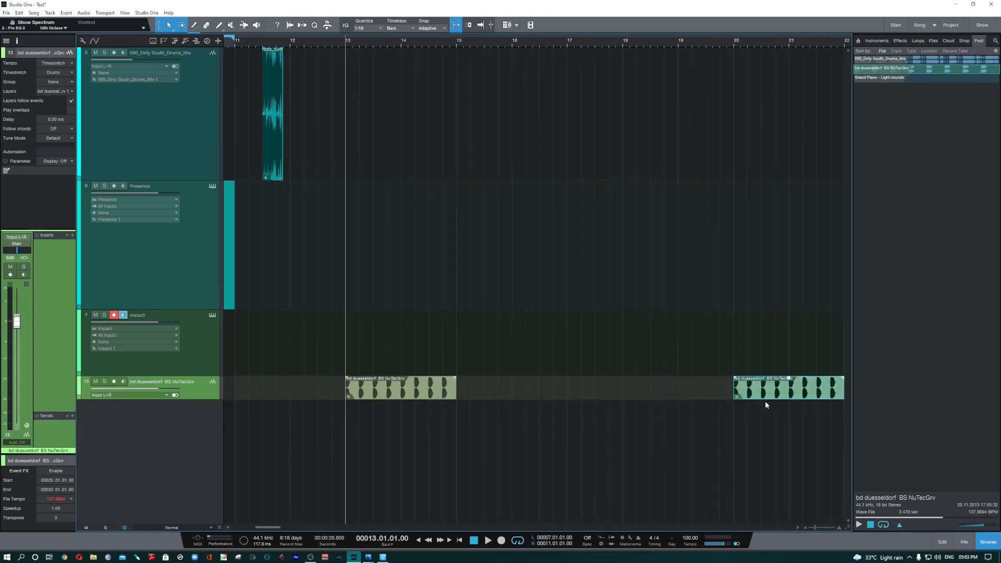
key("ctrl+z")
key("ctrl+z")
Step: Place bd duesseldorf from the pool on its own track at bar 30
left_click(799, 527)
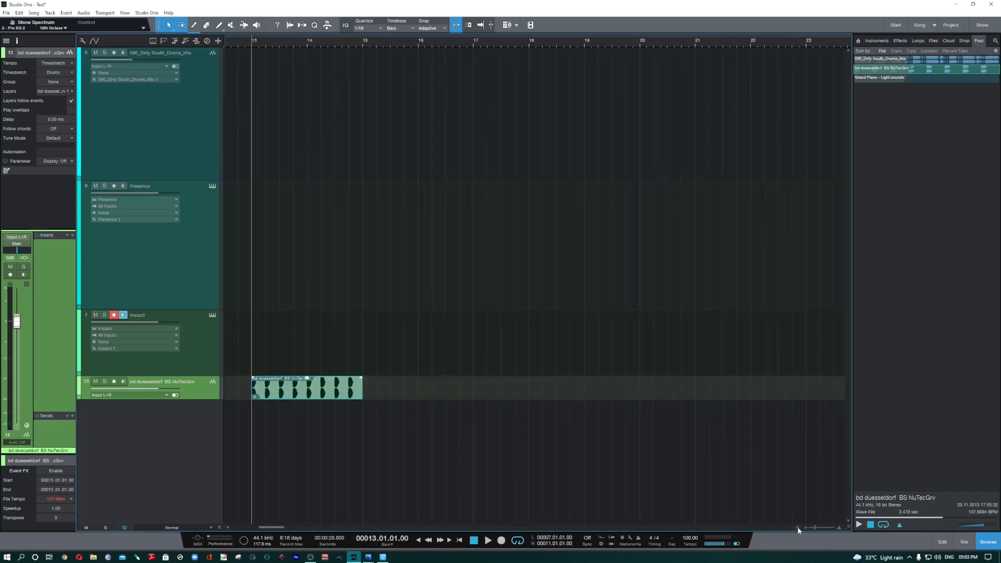
left_click(799, 528)
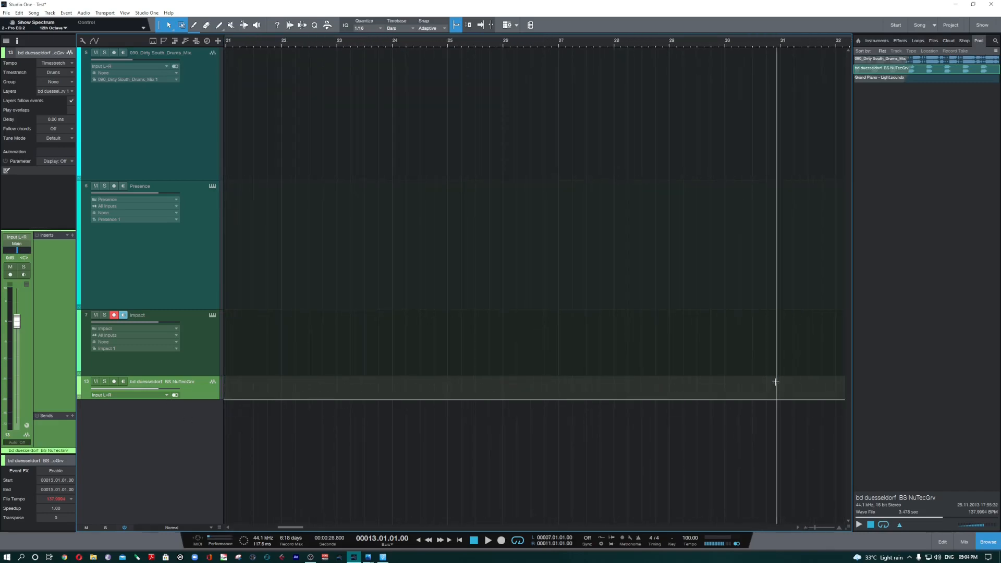
left_click_drag(949, 72, 743, 392)
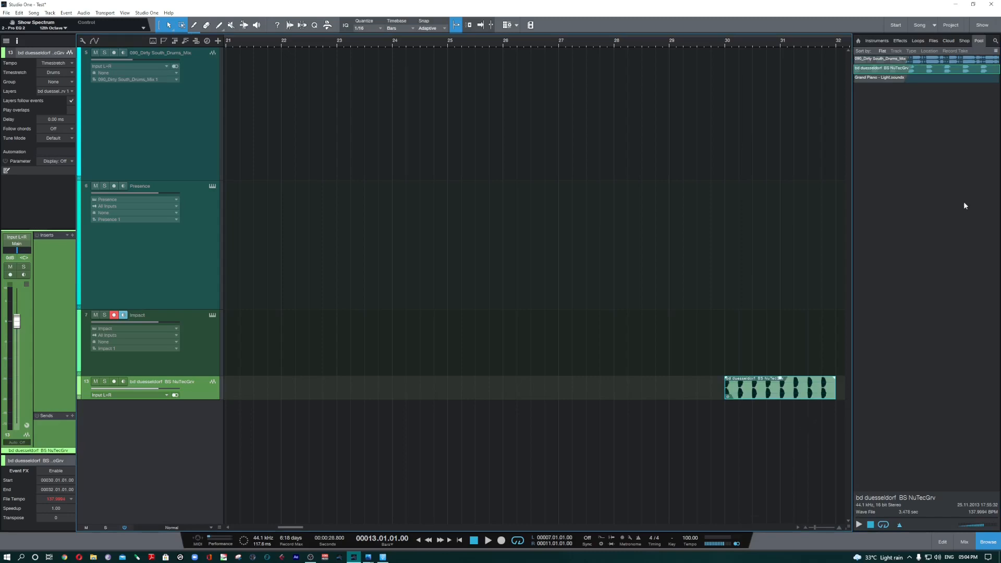
Step: Show the search field in the browser's pool, and show and hide it for the loops
left_click(996, 41)
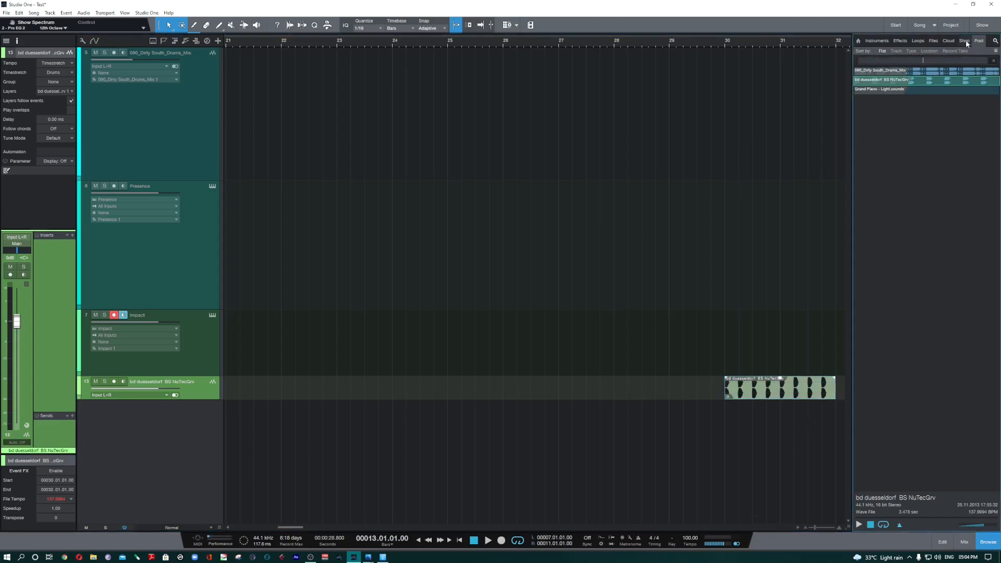
left_click(924, 41)
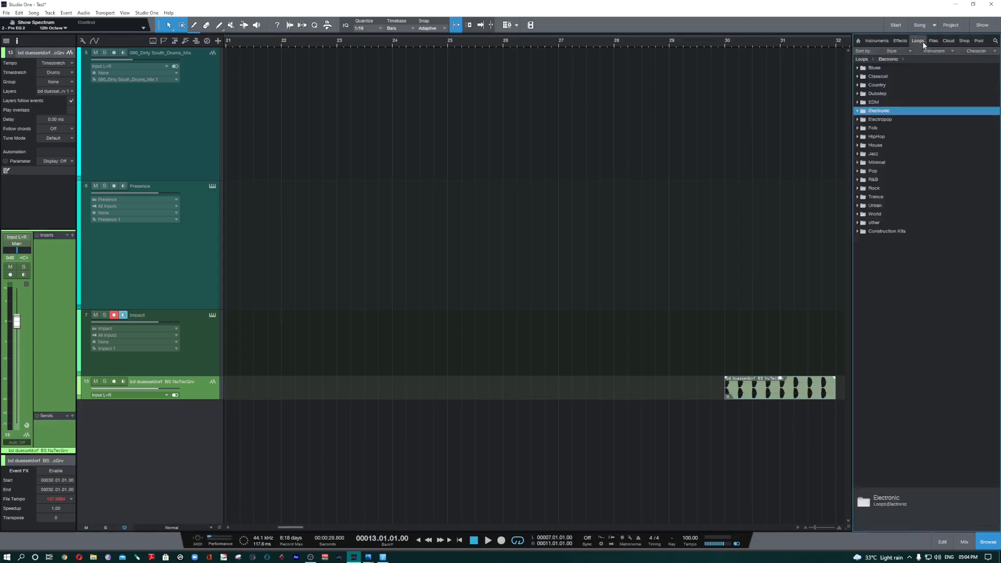
left_click(996, 42)
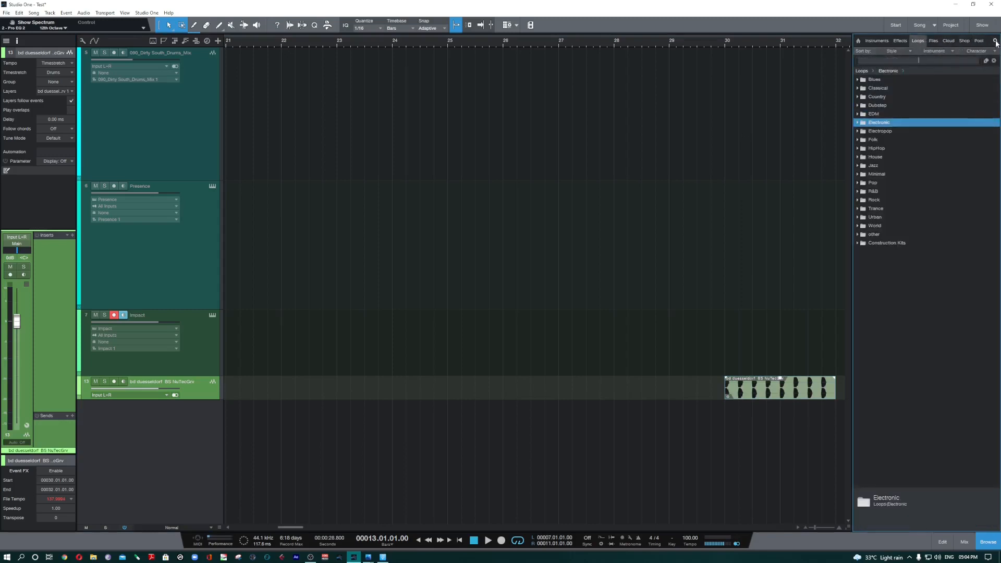
left_click(996, 42)
Step: Show and hide the browser's search field for effects and for instruments, including the instrument search tags
left_click(901, 41)
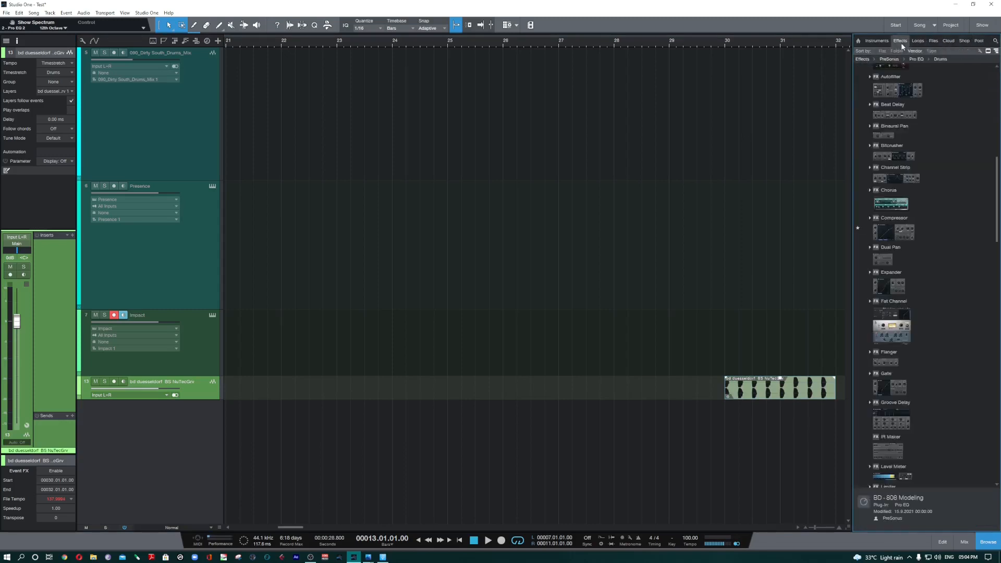
left_click(996, 41)
left_click(997, 43)
left_click(881, 41)
left_click(995, 42)
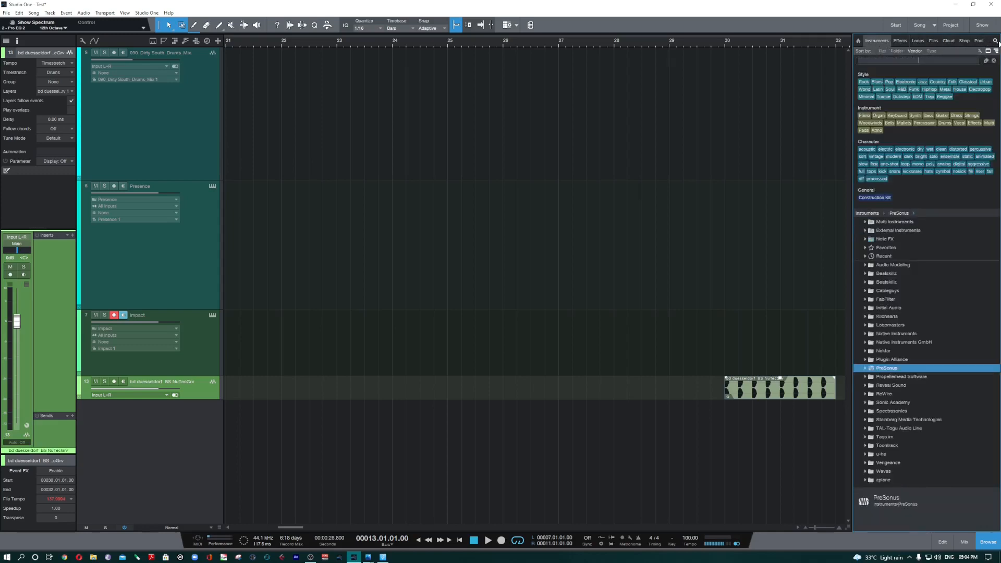
left_click(997, 43)
Step: Check the search field for loops again, and for files with the Softs Samps (E:) drive expanded
left_click(914, 41)
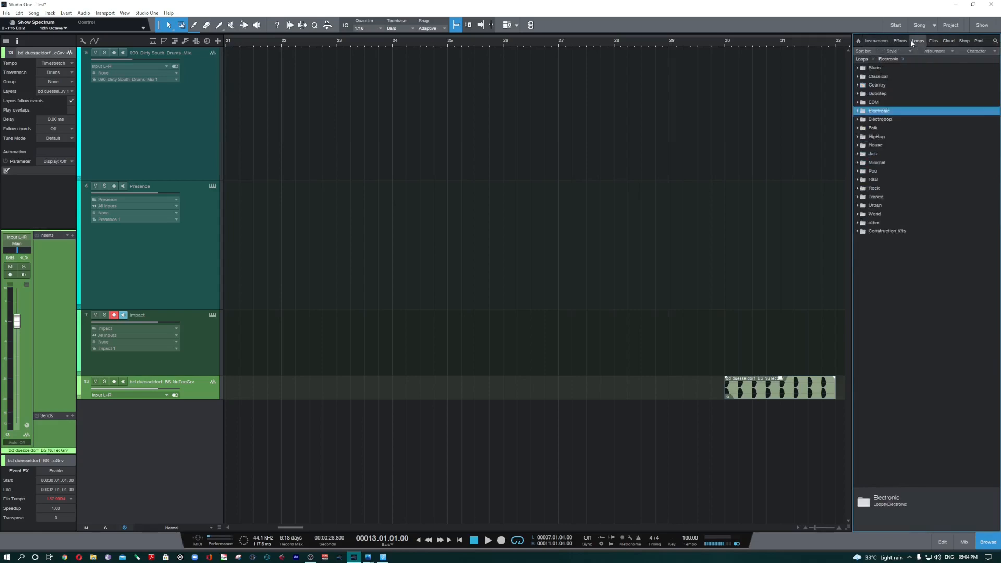
left_click(997, 42)
left_click(996, 42)
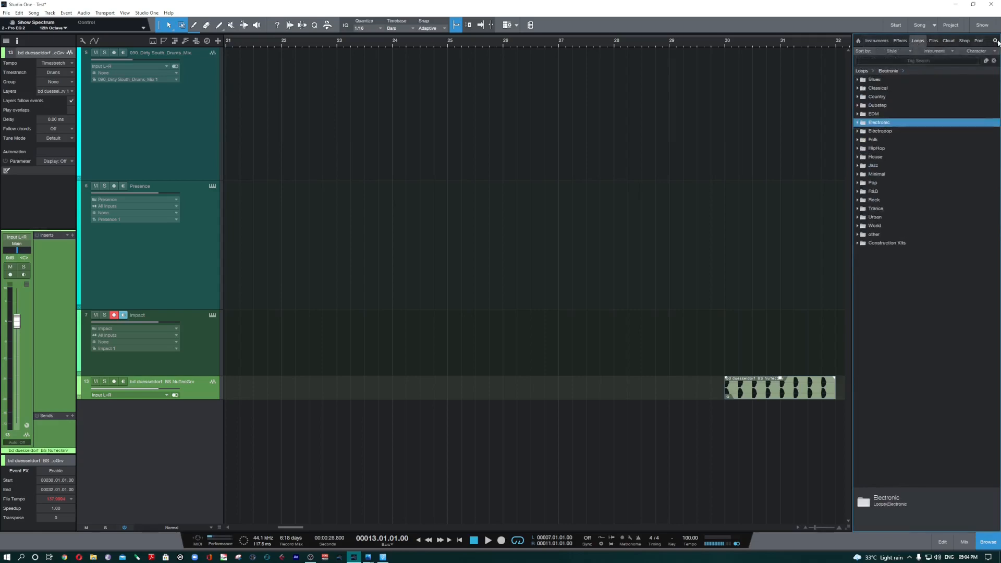
left_click(934, 41)
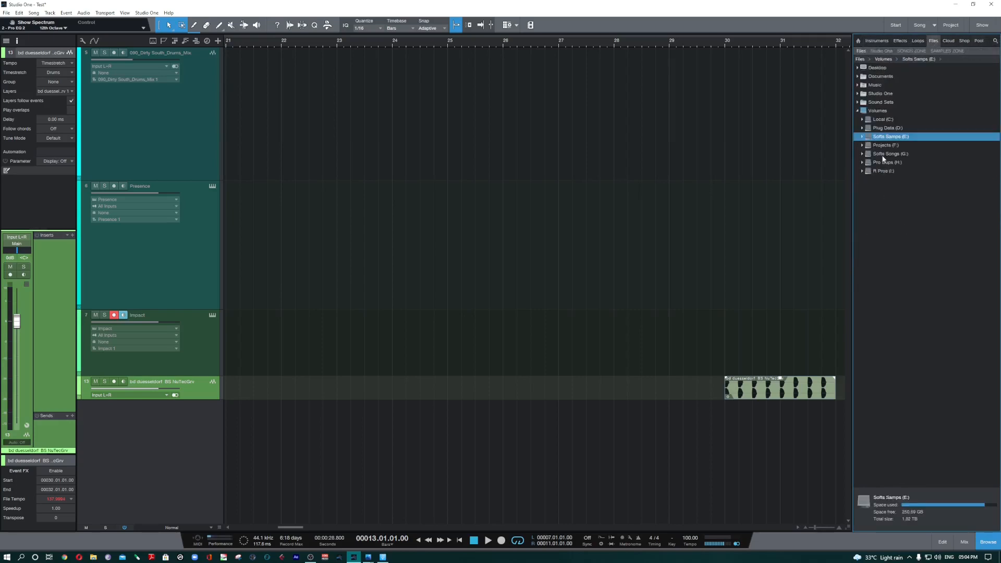
double_click(890, 137)
left_click(996, 42)
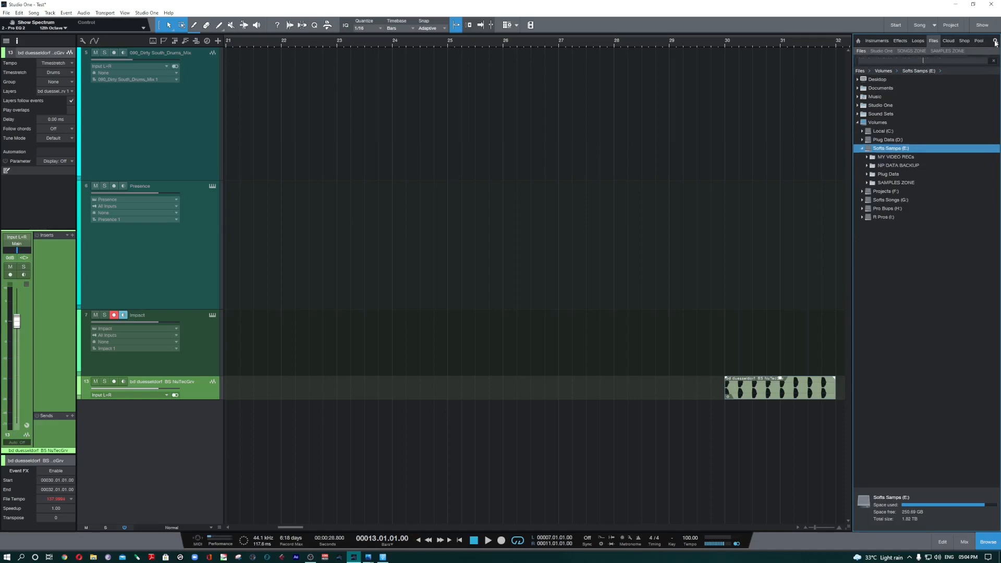
left_click(996, 43)
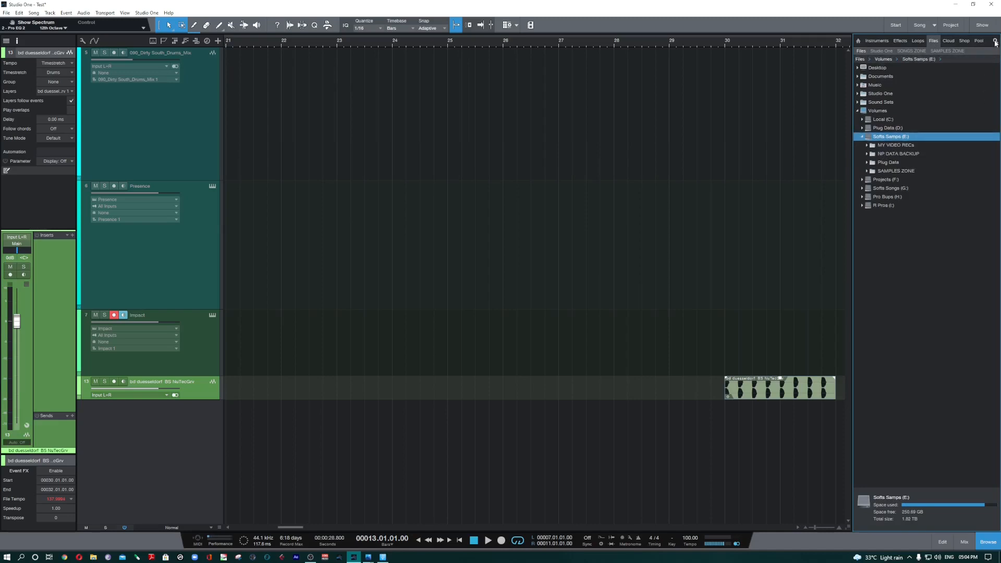
Step: Revisit the song's pool and return the browser to its home overview
left_click(980, 40)
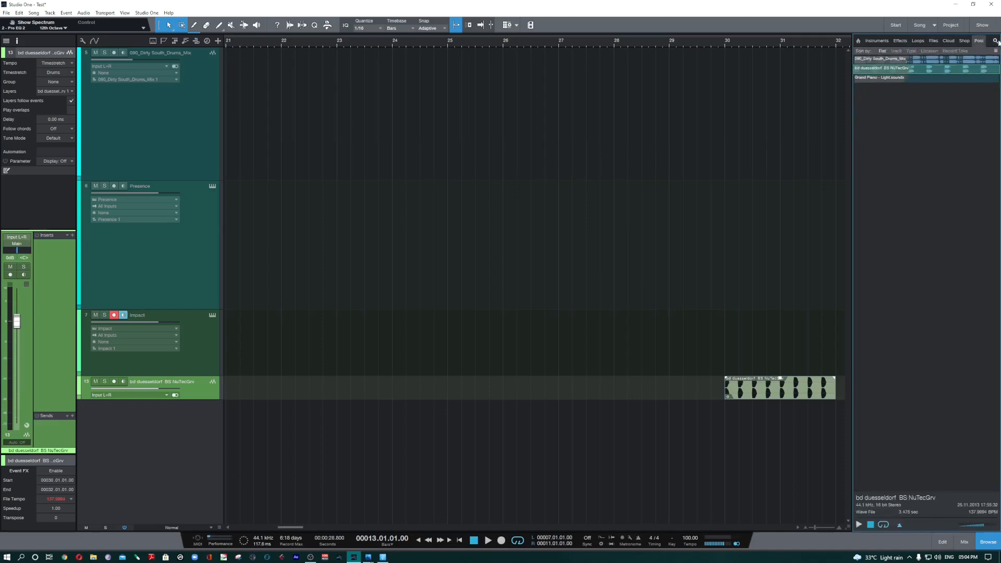
left_click(859, 42)
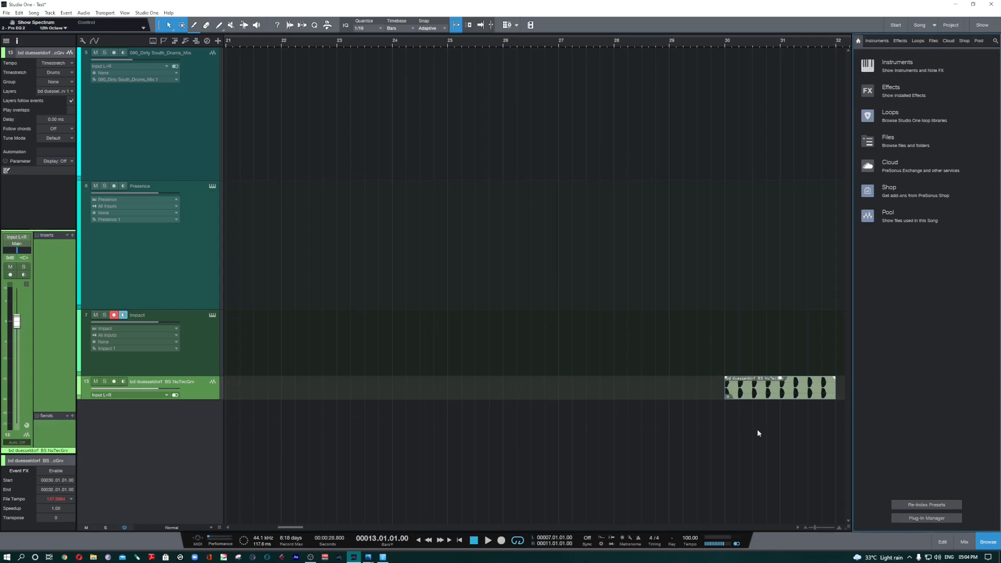
left_click(797, 527)
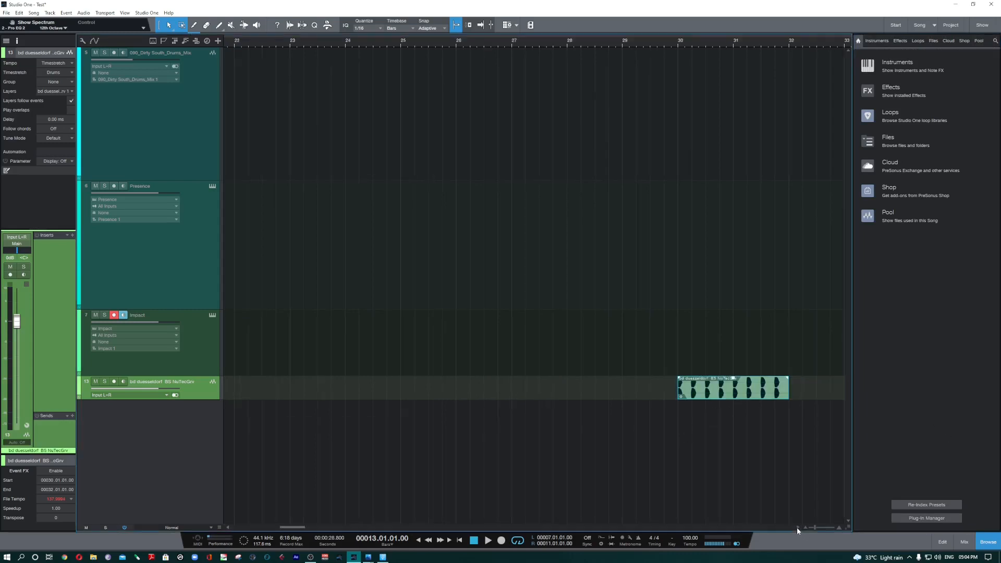